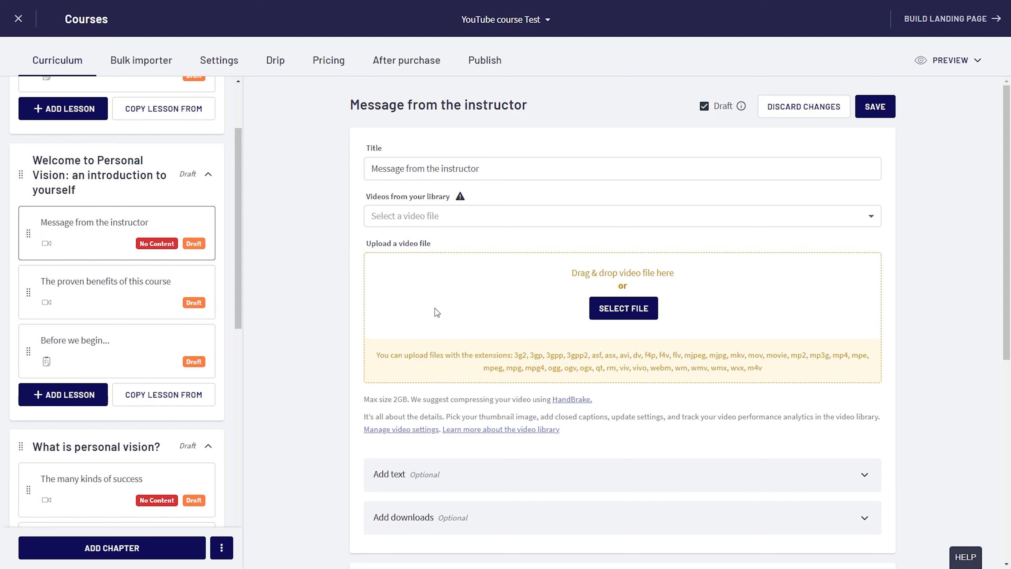
Open the lesson "The proven benefits of this course" and play its video in the lesson editor
{"action": "scroll", "coordinate": [457, 239], "scroll_direction": "down", "scroll_amount": 8}
{"action": "scroll", "coordinate": [388, 420], "scroll_direction": "up", "scroll_amount": 8}
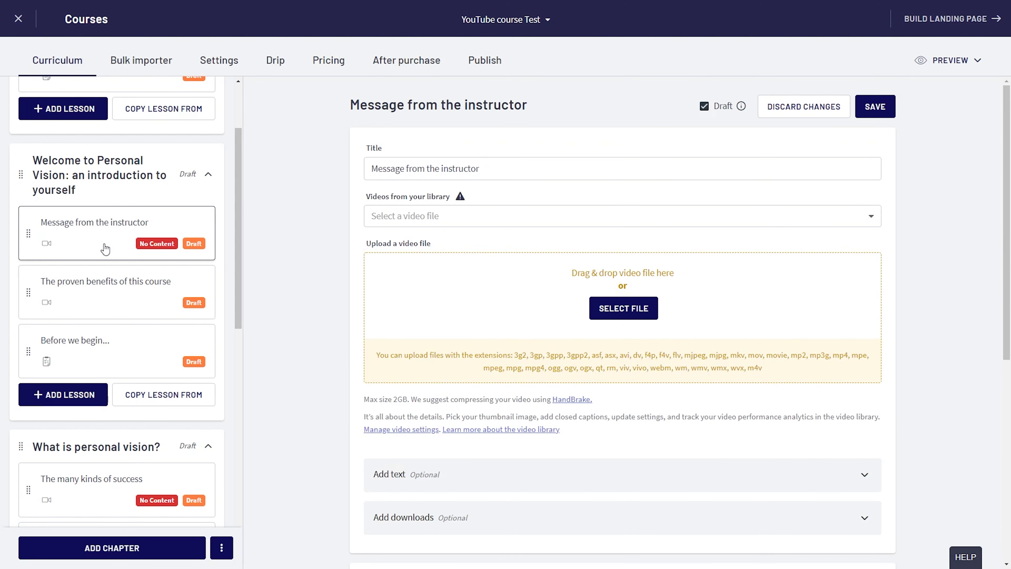
{"action": "left_click", "coordinate": [87, 299]}
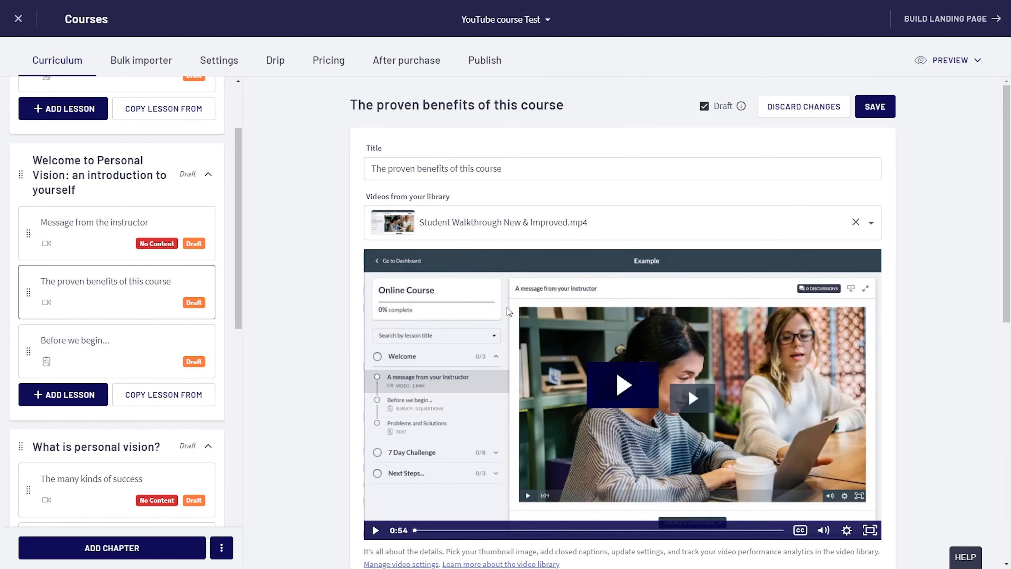
{"action": "scroll", "coordinate": [124, 312], "scroll_direction": "up", "scroll_amount": 2}
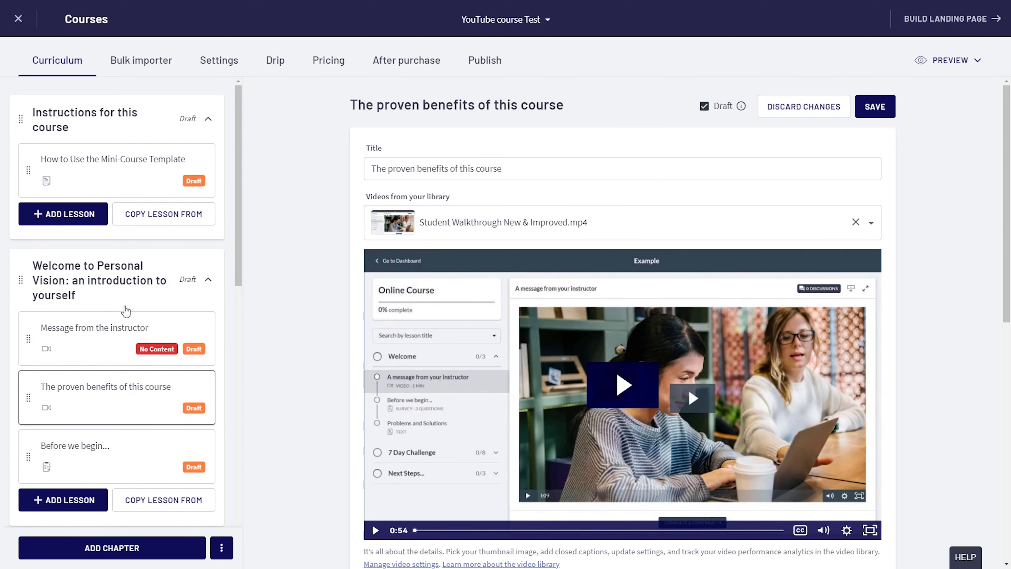
{"action": "scroll", "coordinate": [124, 312], "scroll_direction": "down", "scroll_amount": 1}
{"action": "scroll", "coordinate": [140, 336], "scroll_direction": "down", "scroll_amount": 1}
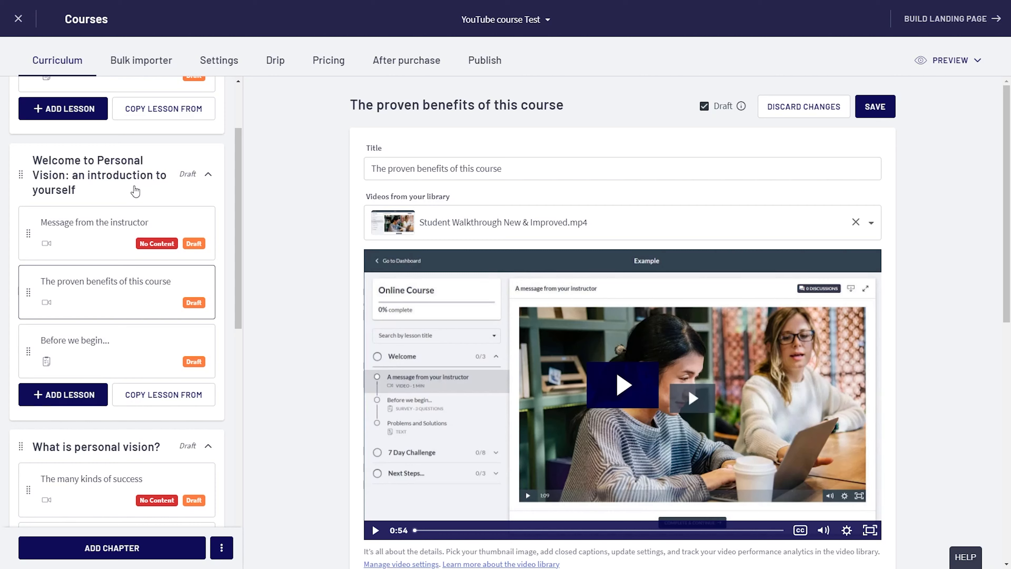
{"action": "scroll", "coordinate": [131, 203], "scroll_direction": "down", "scroll_amount": 1}
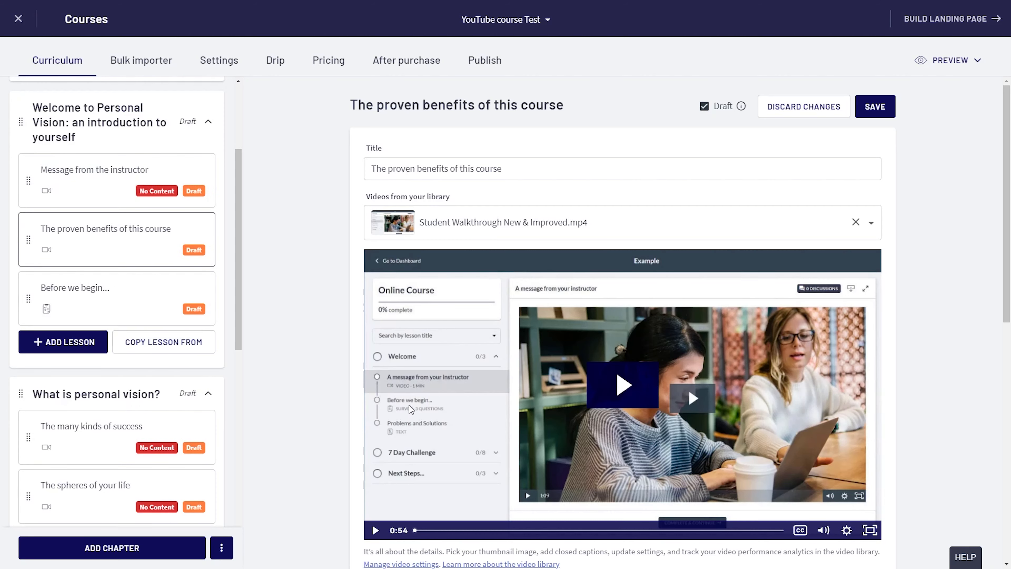
{"action": "left_click", "coordinate": [639, 387]}
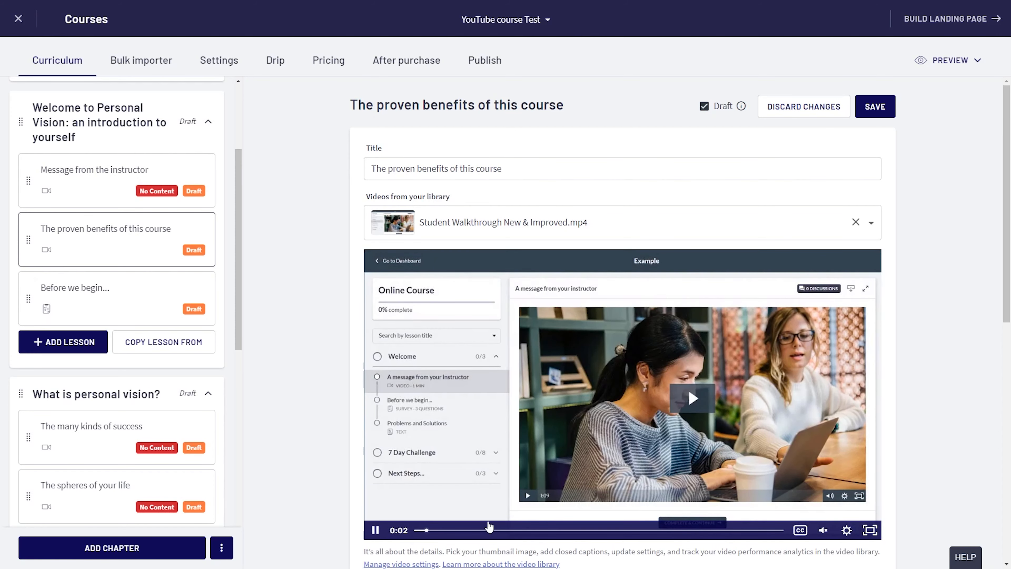
{"action": "scroll", "coordinate": [494, 478], "scroll_direction": "down", "scroll_amount": 1}
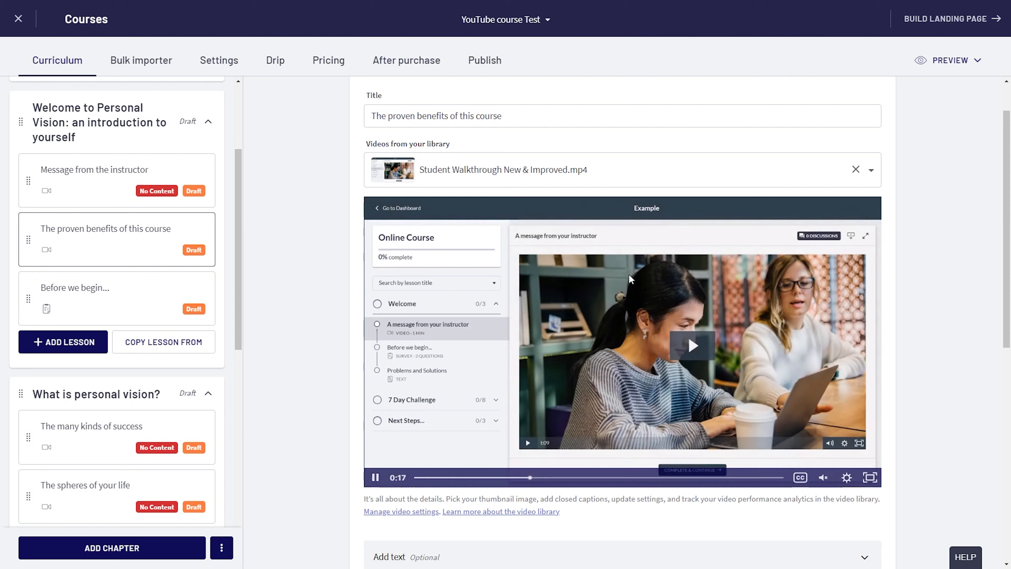
{"action": "scroll", "coordinate": [74, 113], "scroll_direction": "up", "scroll_amount": 4}
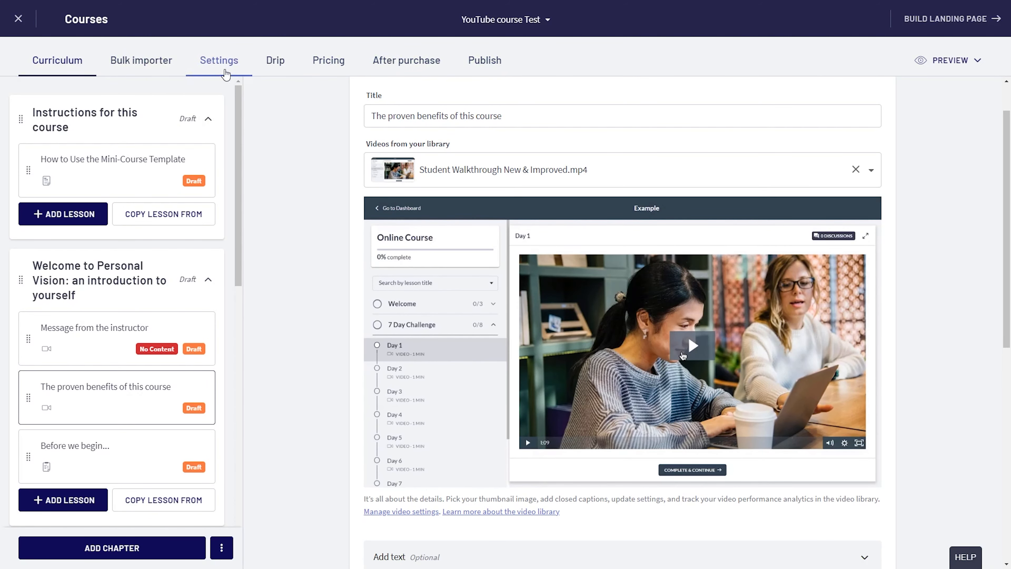
Delete the lesson "How to Use the Mini-Course Template" through the bulk importer
{"action": "left_click", "coordinate": [130, 56]}
{"action": "scroll", "coordinate": [402, 303], "scroll_direction": "up", "scroll_amount": 2}
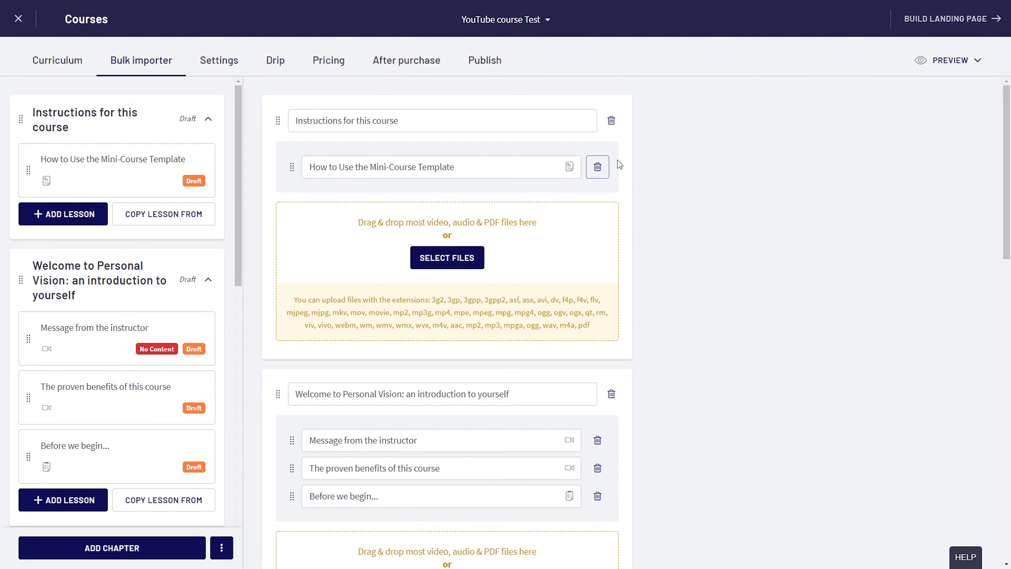
{"action": "left_click", "coordinate": [598, 167]}
{"action": "left_click", "coordinate": [590, 325]}
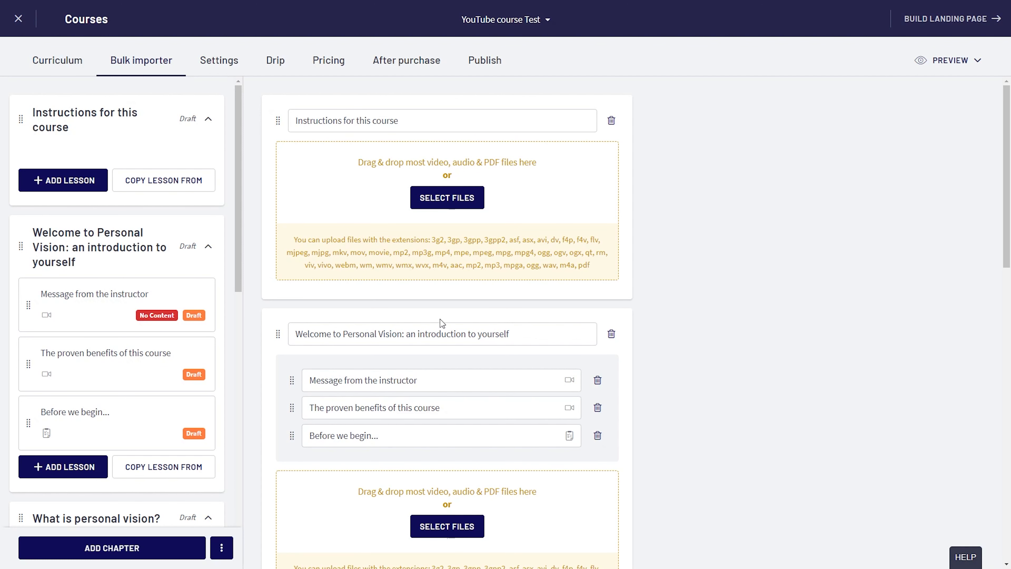
Delete the chapter "Instructions for this course"
{"action": "scroll", "coordinate": [442, 323], "scroll_direction": "down", "scroll_amount": 15}
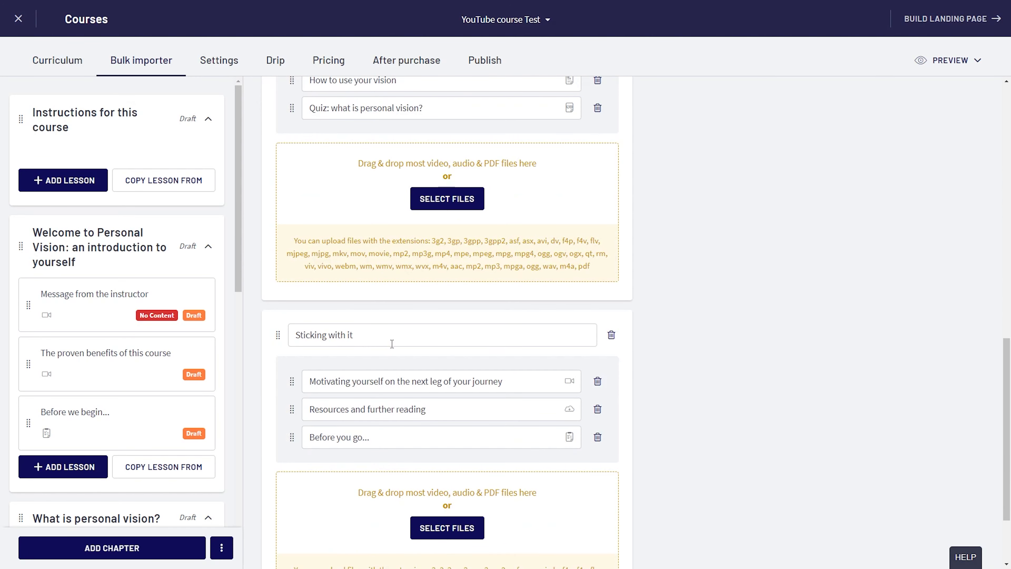
{"action": "scroll", "coordinate": [392, 344], "scroll_direction": "up", "scroll_amount": 15}
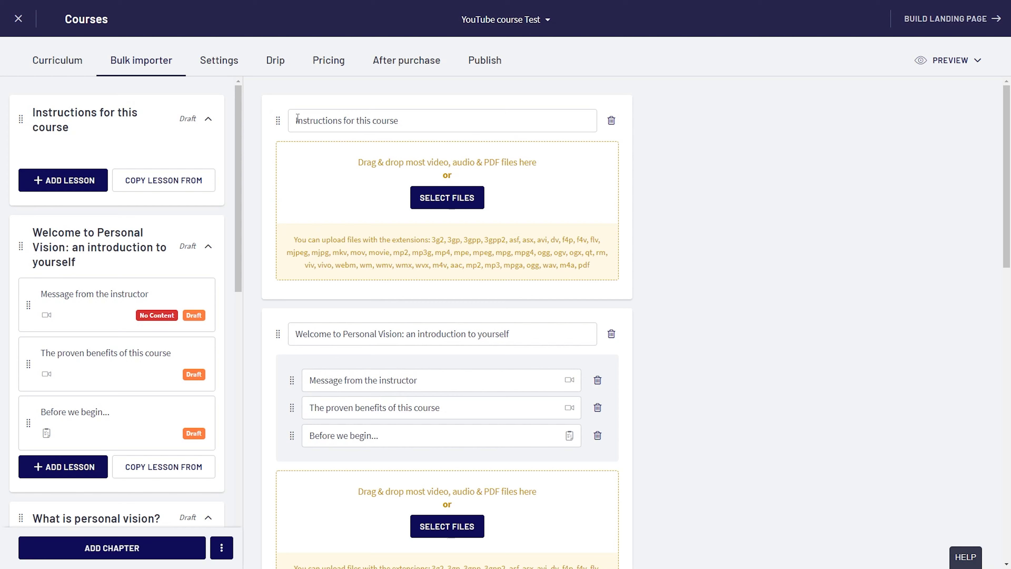
{"action": "triple_click", "coordinate": [323, 120]}
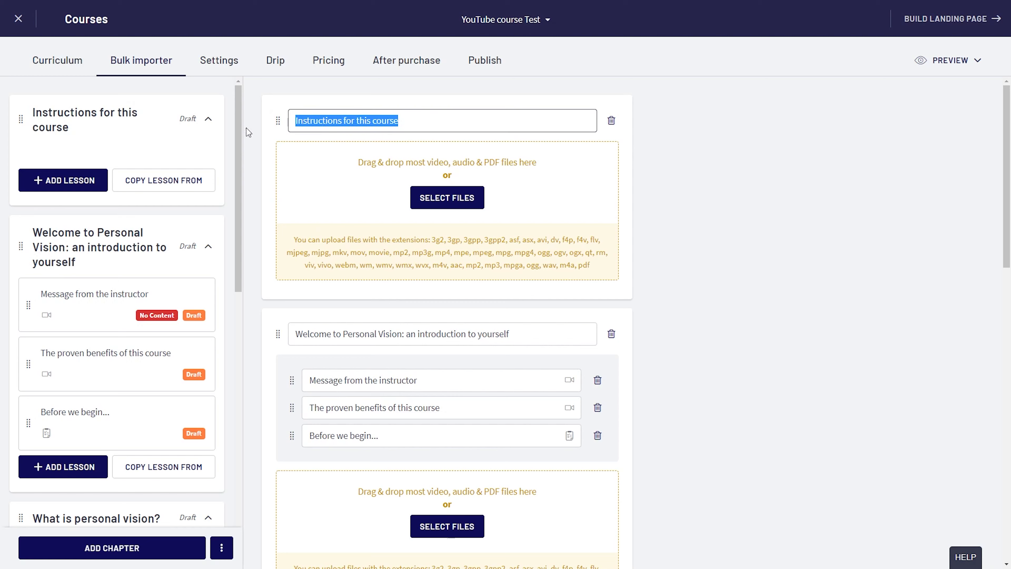
{"action": "left_click", "coordinate": [561, 124]}
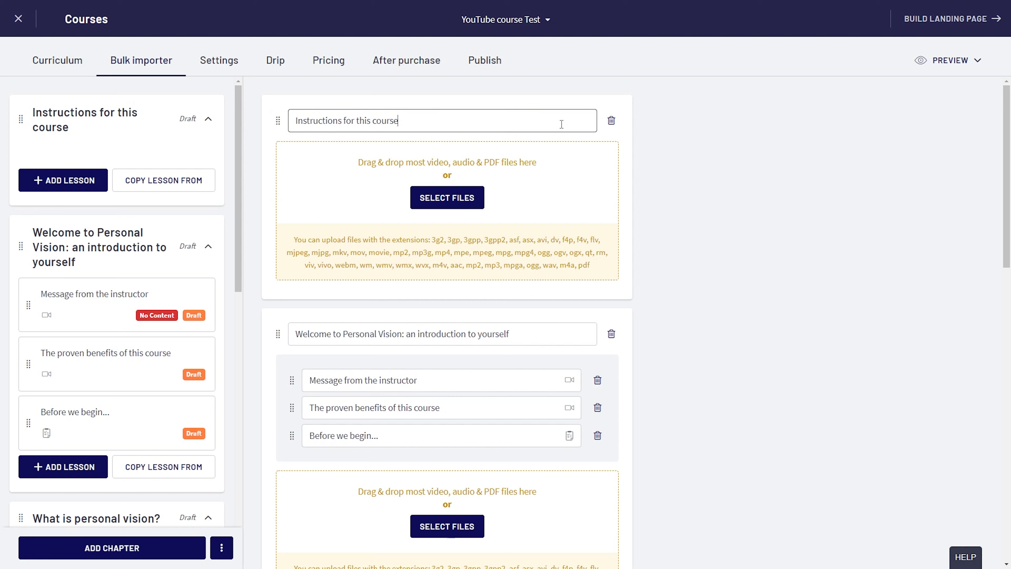
{"action": "left_click", "coordinate": [611, 123]}
{"action": "left_click", "coordinate": [596, 334]}
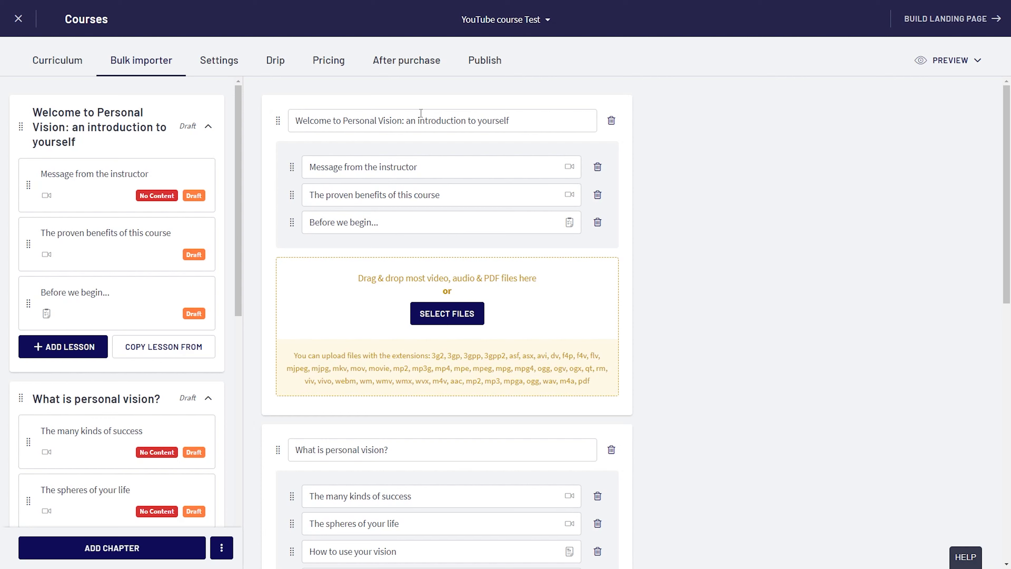
Try appending "asdasdasdadasd" to the title of the chapter "Welcome to Personal Vision: an introduction to yourself", and remove that text again
{"action": "left_click", "coordinate": [526, 120]}
{"action": "type", "text": "asdasdasdadasd"}
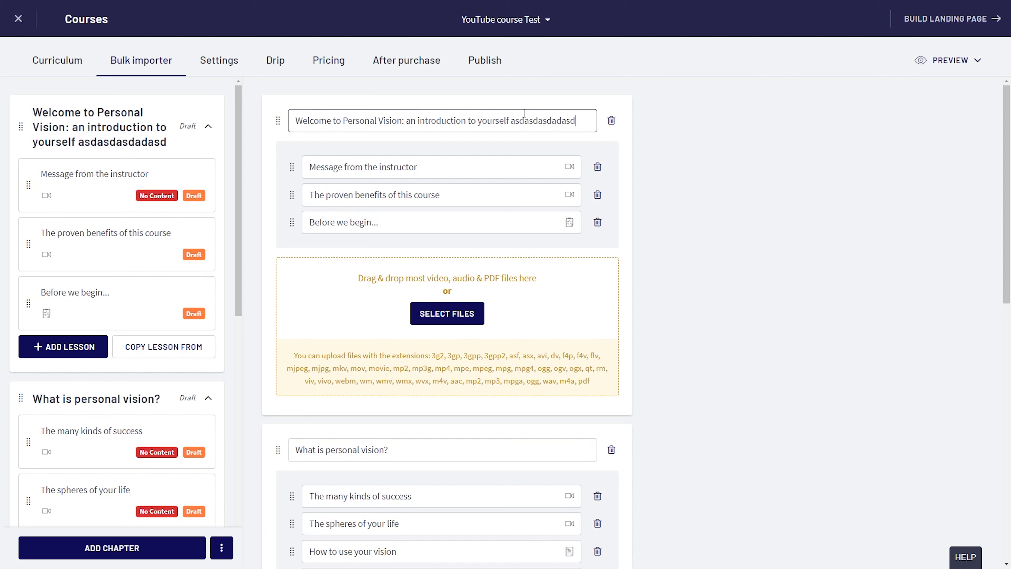
{"action": "key", "text": "ctrl+shift+Left"}
{"action": "key", "text": "BackSpace"}
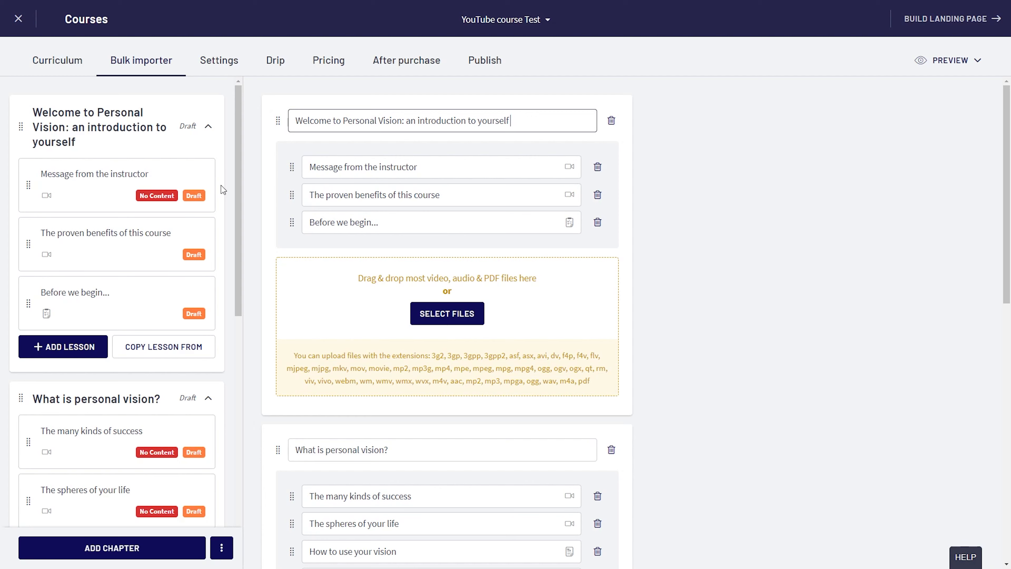
Delete the chapters "Welcome to Personal Vision: an introduction to yourself" and "Sticking with it"
{"action": "left_click", "coordinate": [612, 122]}
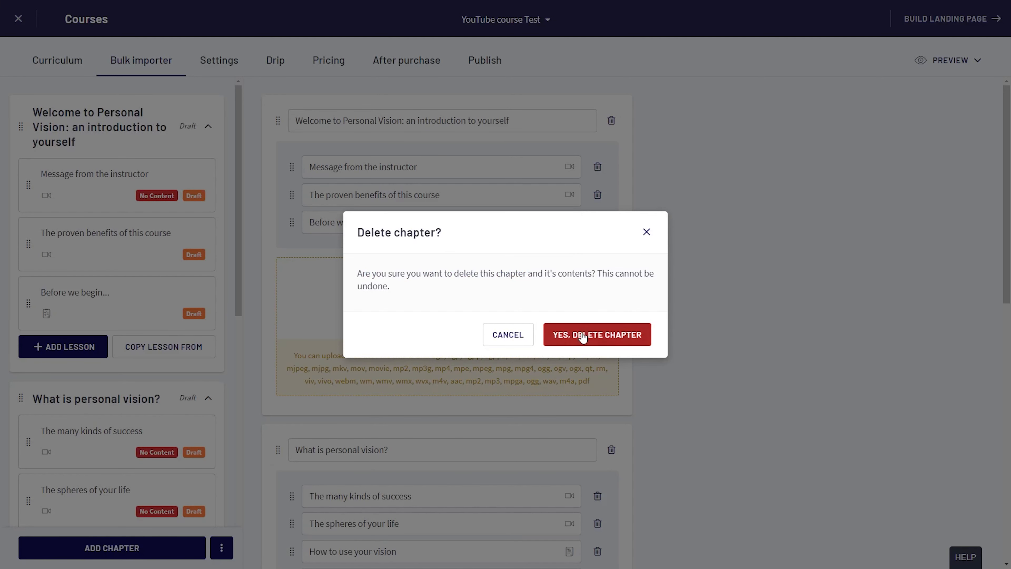
{"action": "left_click", "coordinate": [743, 162]}
{"action": "scroll", "coordinate": [489, 389], "scroll_direction": "down", "scroll_amount": 2}
{"action": "scroll", "coordinate": [490, 393], "scroll_direction": "down", "scroll_amount": 2}
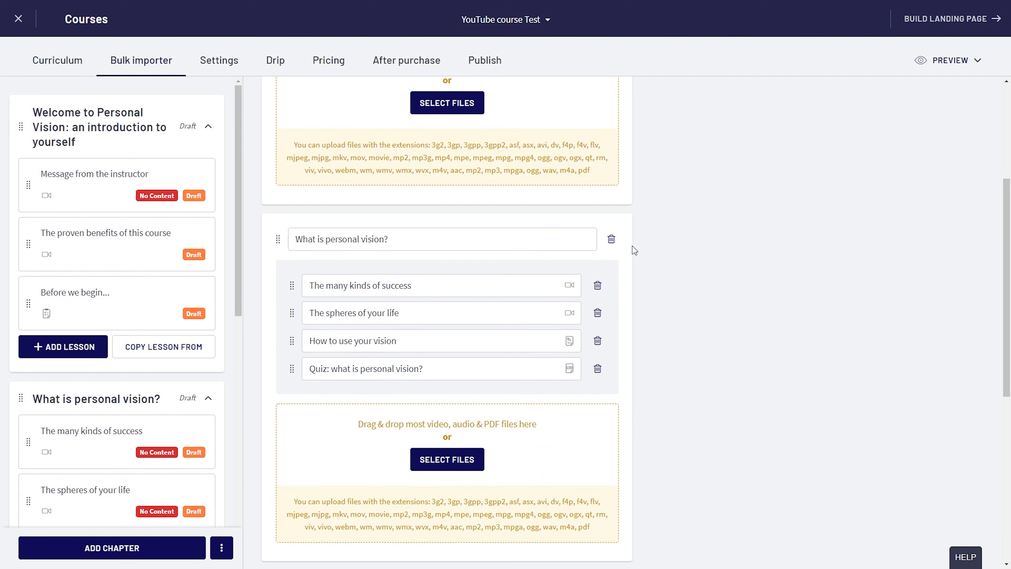
{"action": "left_click", "coordinate": [612, 239]}
{"action": "left_click", "coordinate": [597, 336]}
{"action": "left_click", "coordinate": [611, 266]}
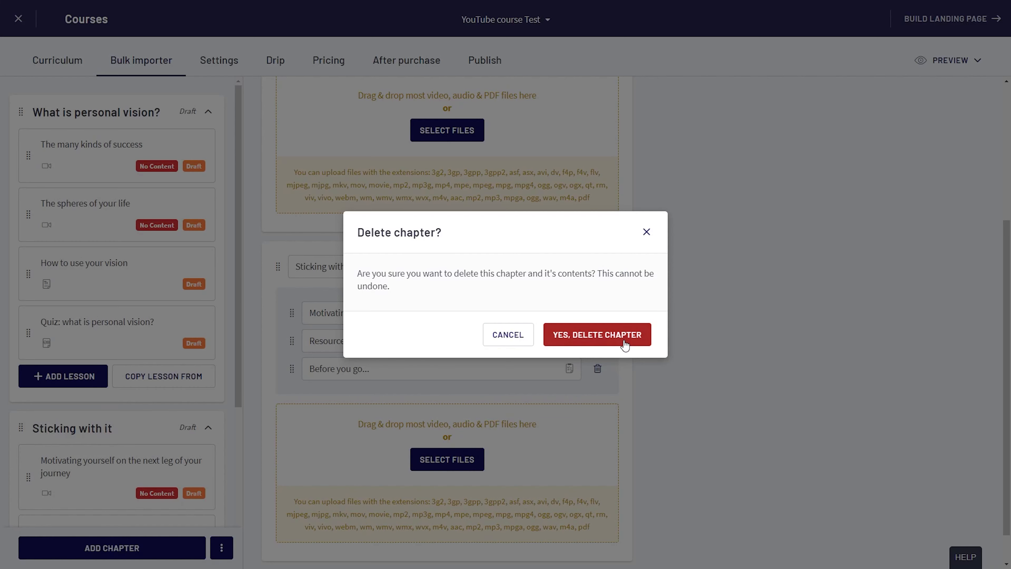
{"action": "left_click", "coordinate": [624, 342]}
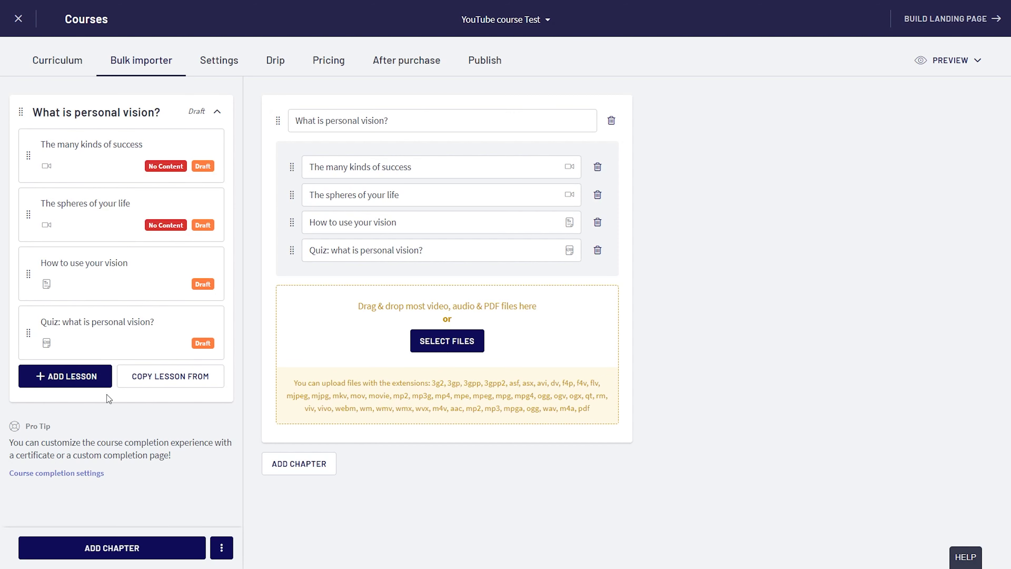
Add a video lesson to the chapter "What is personal vision?" and title it "new lesson"
{"action": "left_click", "coordinate": [57, 382]}
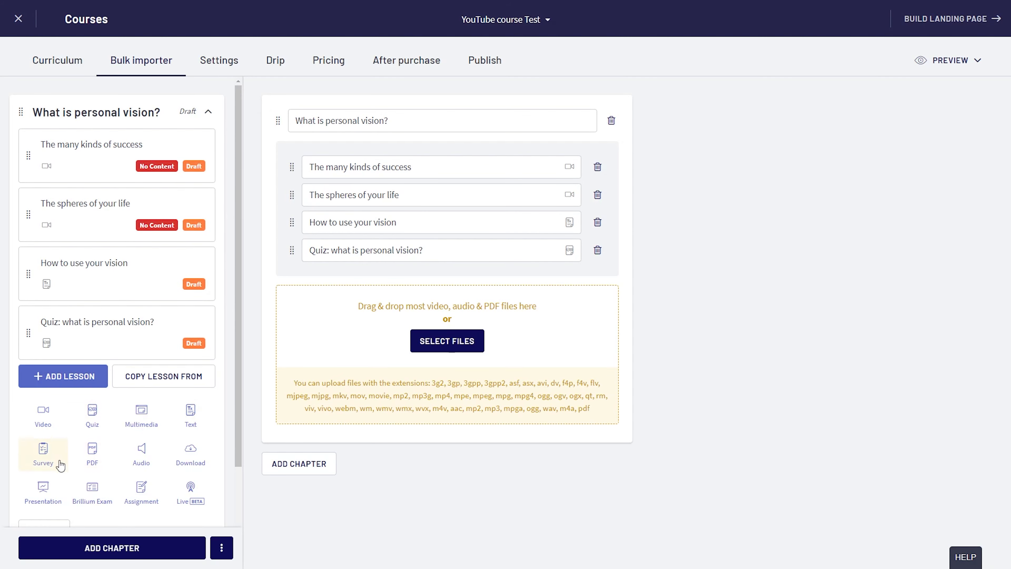
{"action": "left_click", "coordinate": [44, 419]}
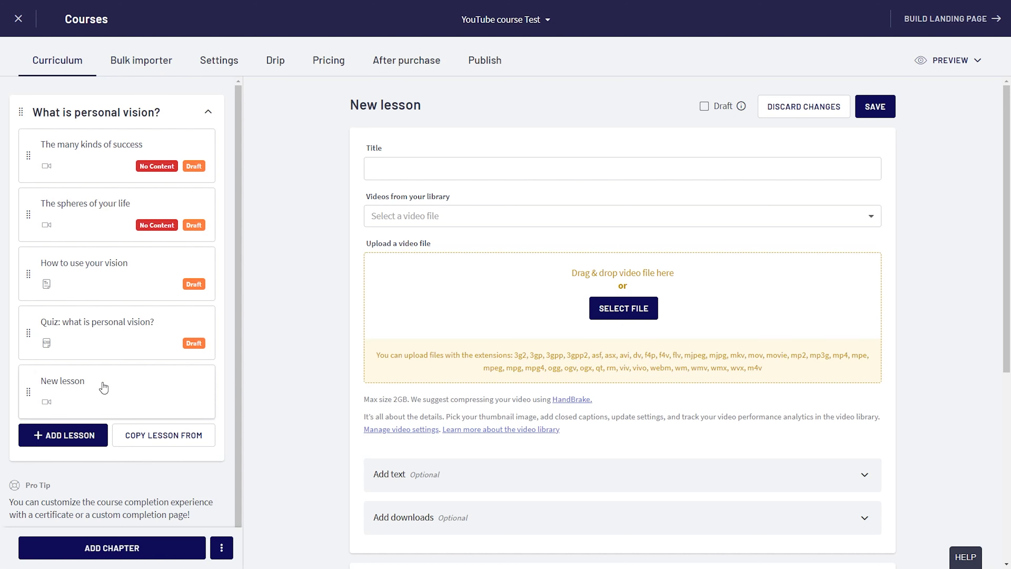
{"action": "left_click", "coordinate": [435, 159]}
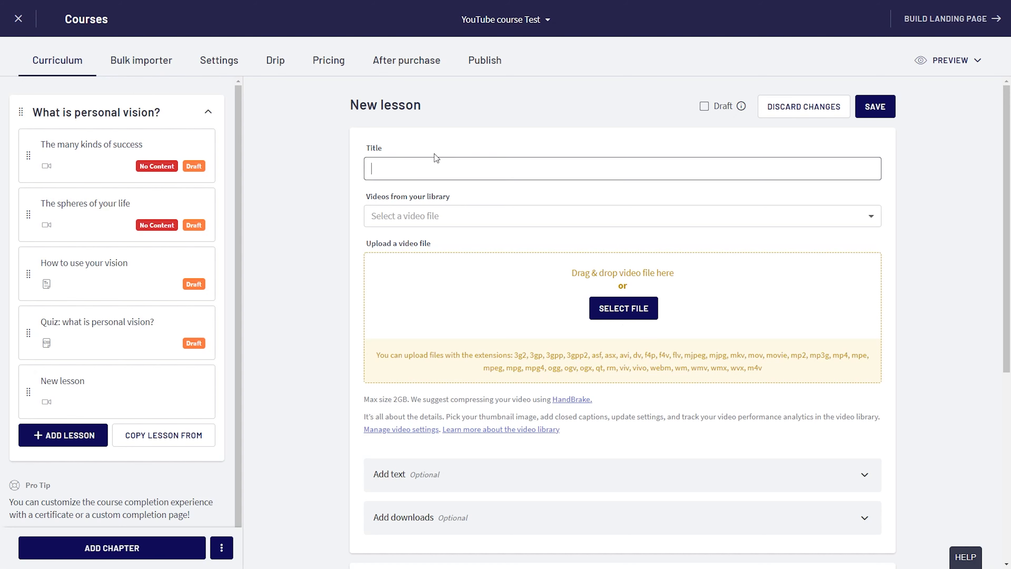
{"action": "type", "text": "new lesson"}
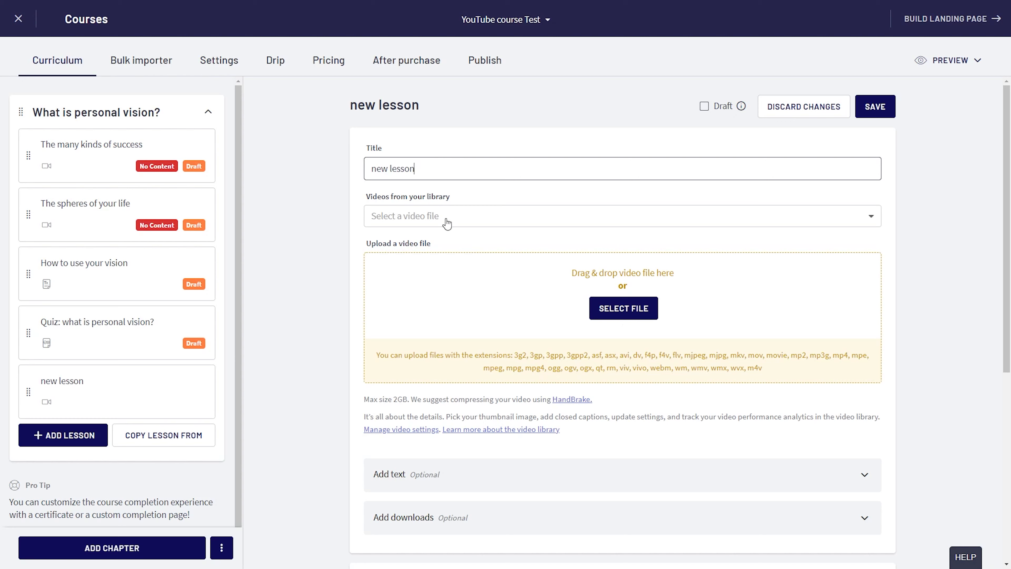
Assign the library video "Lesson 10 - YouTube Growth Hacks.mp4" to the new lesson
{"action": "left_click", "coordinate": [445, 222]}
{"action": "mouse_move", "coordinate": [878, 293]}
{"action": "left_mouse_down"}
{"action": "mouse_move", "coordinate": [892, 378]}
{"action": "mouse_move", "coordinate": [886, 285]}
{"action": "left_mouse_up"}
{"action": "left_click", "coordinate": [887, 285]}
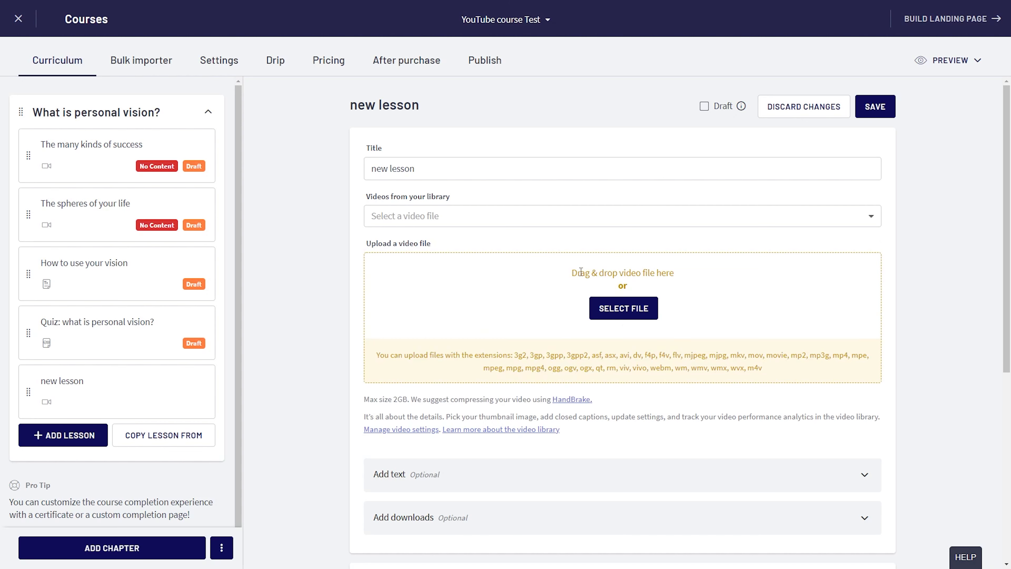
{"action": "left_click", "coordinate": [780, 217]}
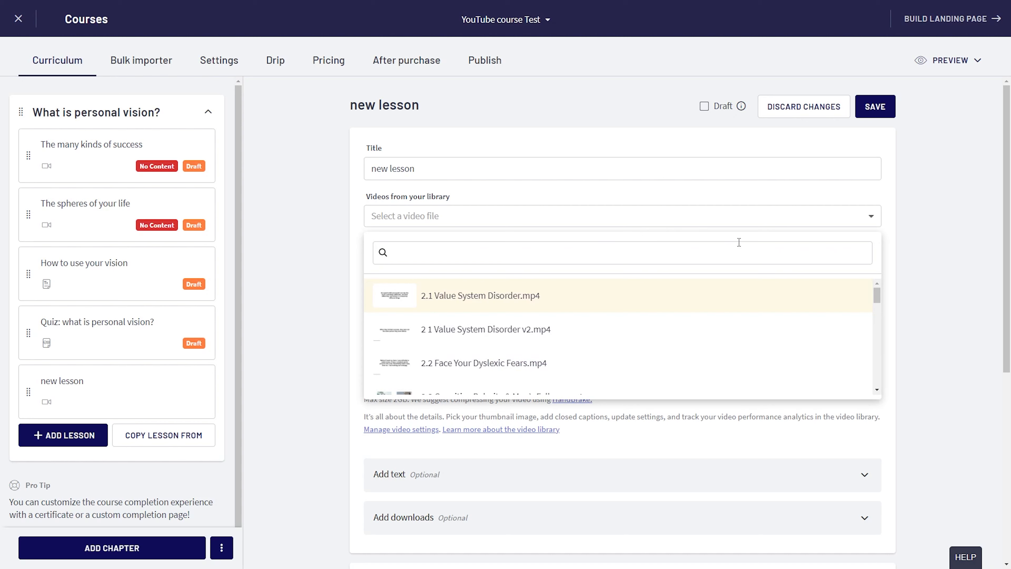
{"action": "left_click", "coordinate": [897, 270]}
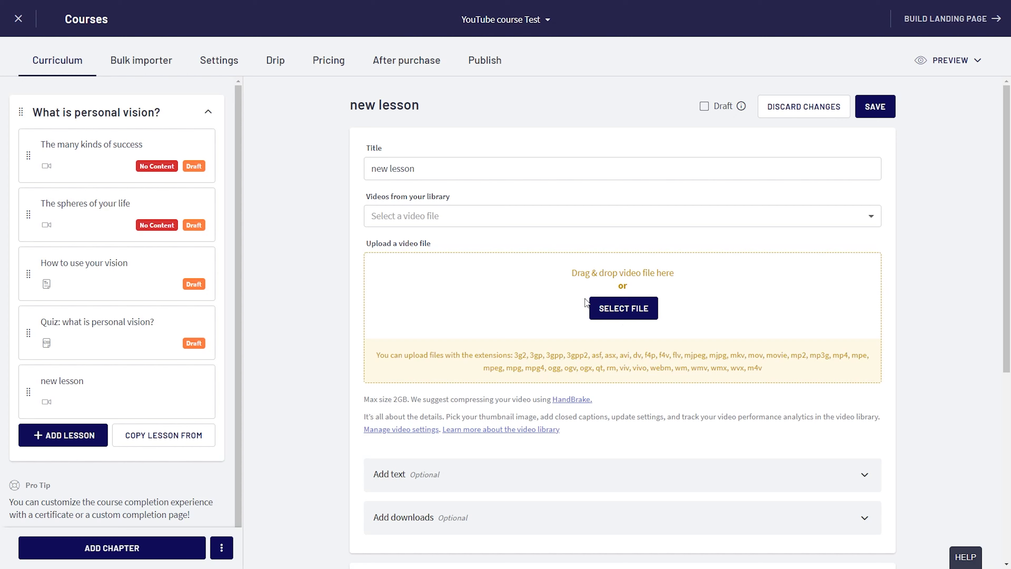
{"action": "left_click", "coordinate": [631, 224]}
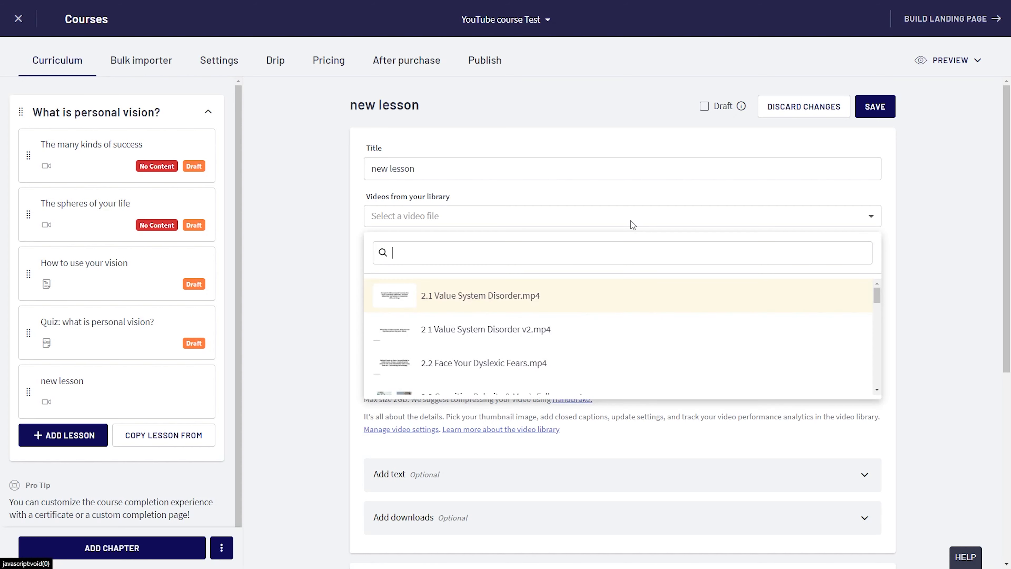
{"action": "left_click", "coordinate": [628, 223]}
{"action": "left_click", "coordinate": [643, 221]}
{"action": "scroll", "coordinate": [485, 318], "scroll_direction": "down", "scroll_amount": 3}
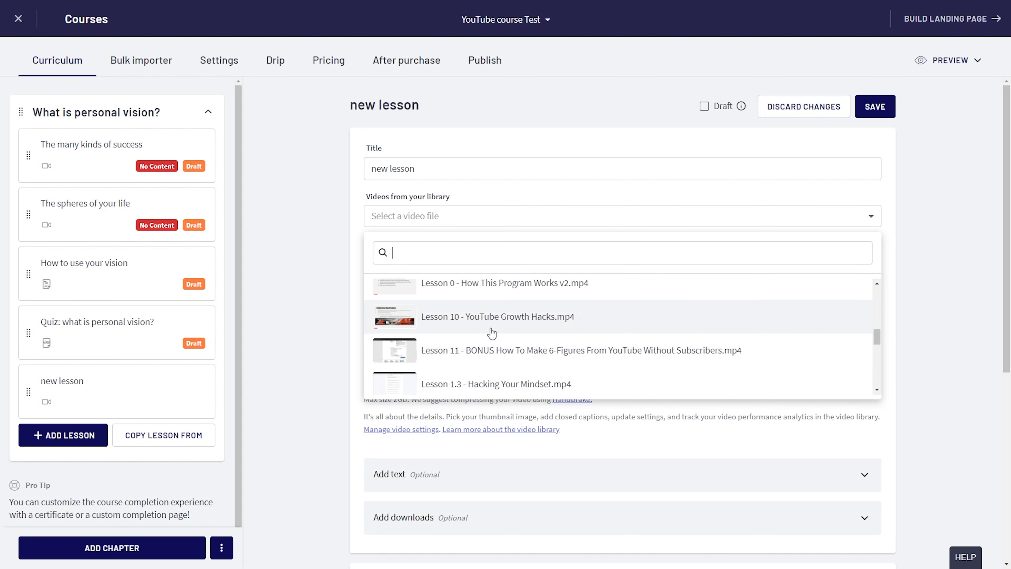
{"action": "left_click", "coordinate": [486, 318]}
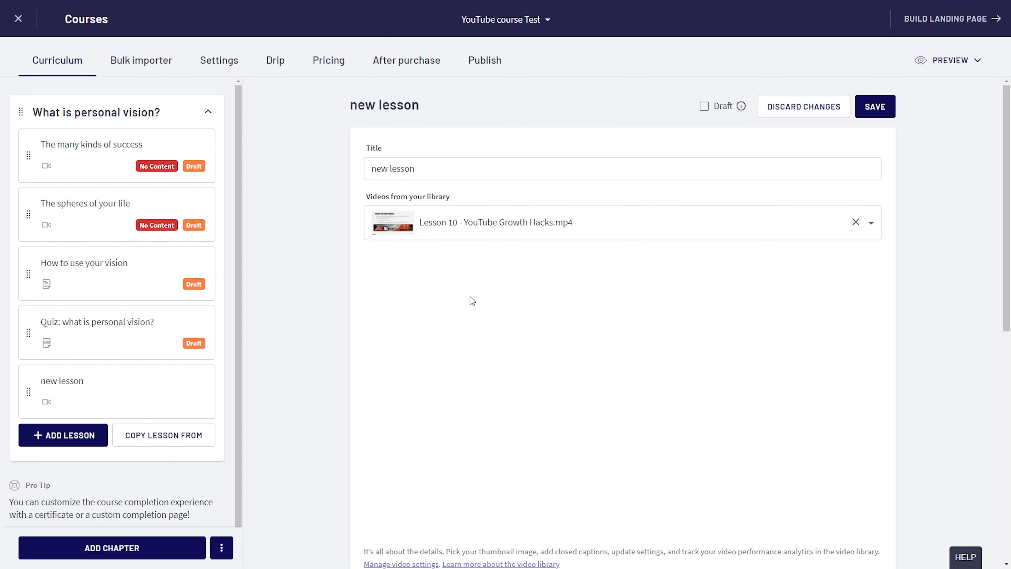
Expand the new lesson's optional text editor and look over the options below its video
{"action": "scroll", "coordinate": [472, 301], "scroll_direction": "down", "scroll_amount": 1}
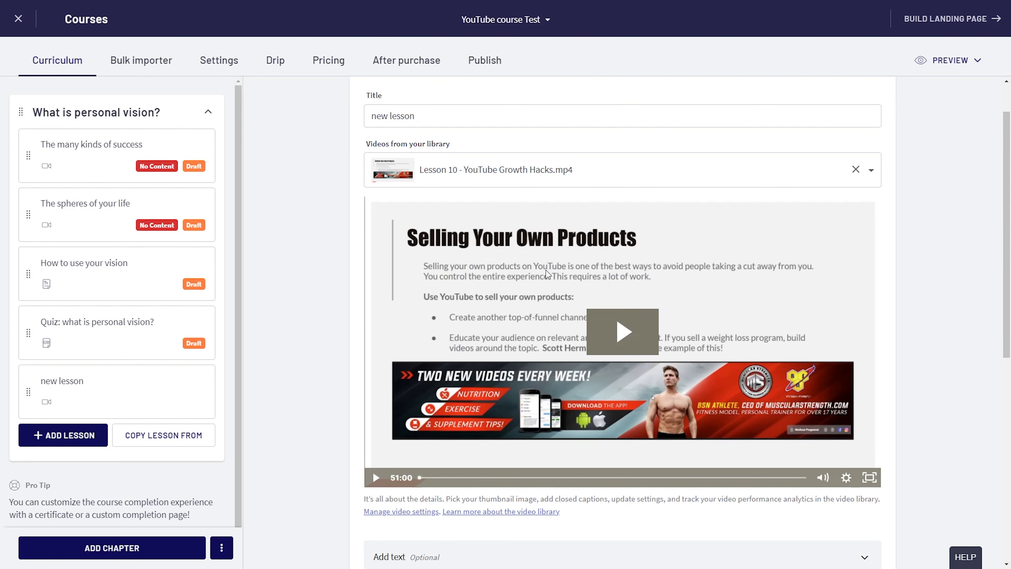
{"action": "scroll", "coordinate": [533, 316], "scroll_direction": "down", "scroll_amount": 4}
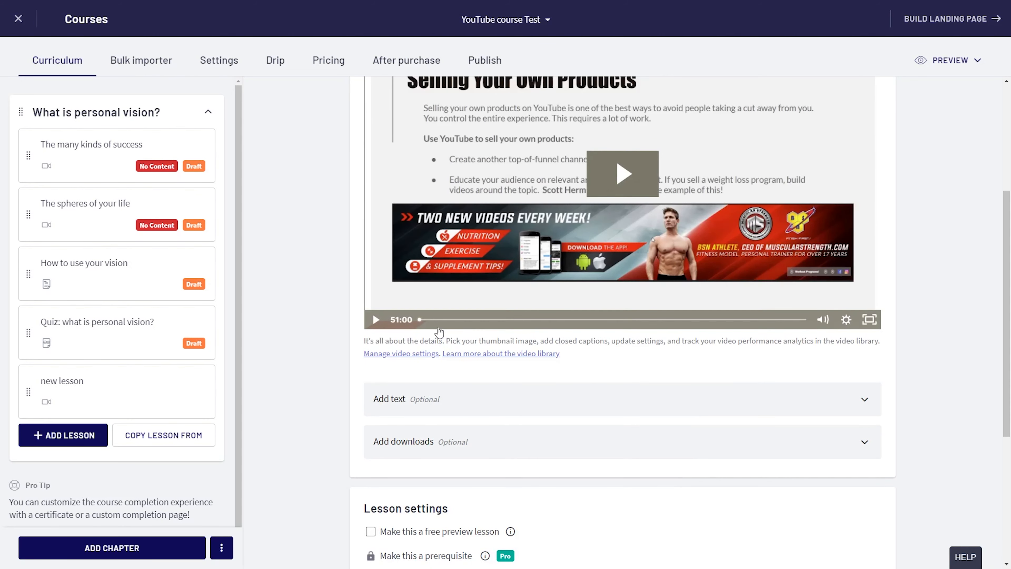
{"action": "left_click", "coordinate": [489, 351]}
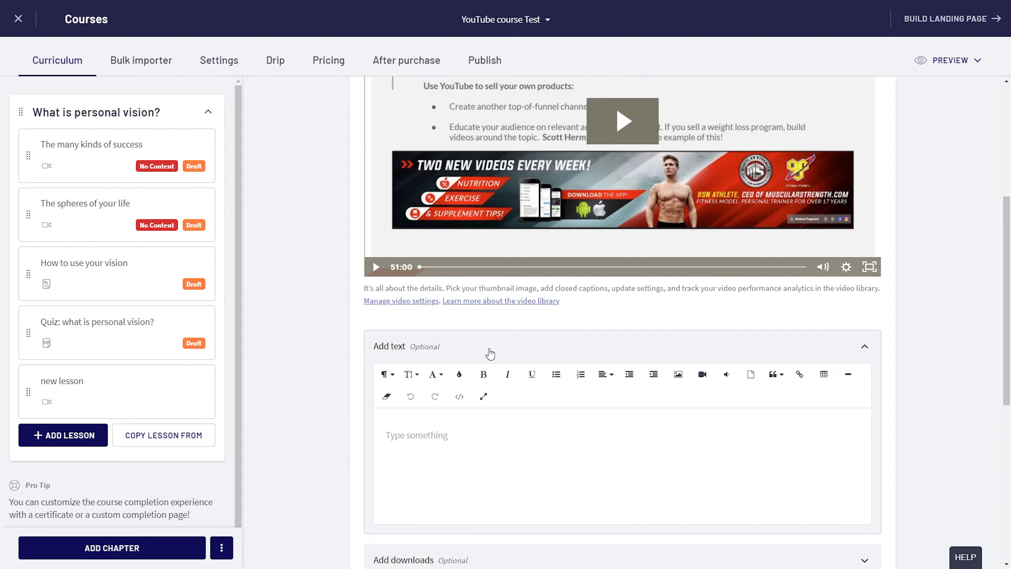
{"action": "scroll", "coordinate": [449, 303], "scroll_direction": "down", "scroll_amount": 3}
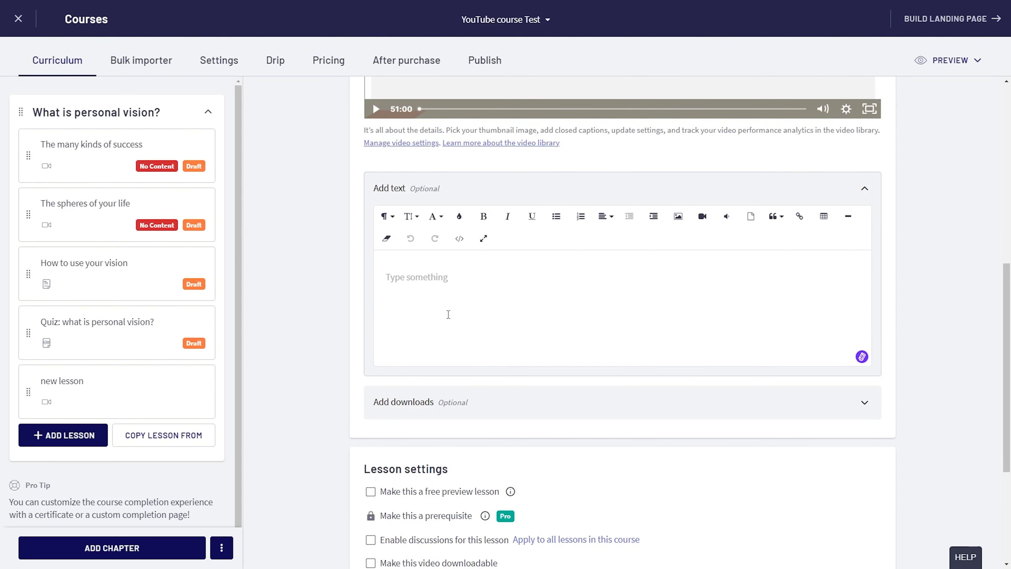
Enter the text "add test" in the new lesson's optional text section and check its optional downloads area
{"action": "left_click", "coordinate": [448, 314]}
{"action": "type", "text": "add test"}
{"action": "left_click", "coordinate": [456, 413]}
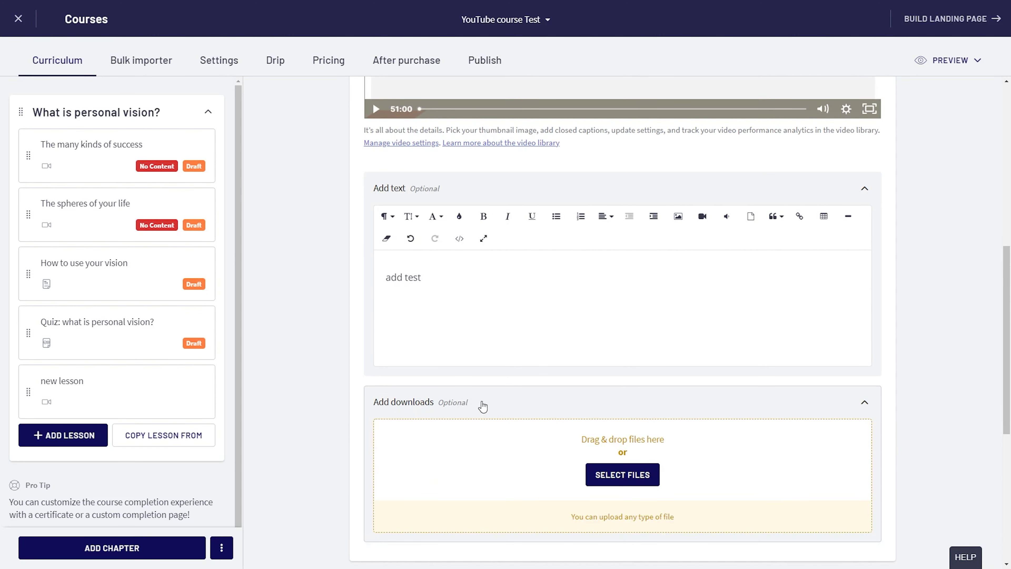
{"action": "left_click", "coordinate": [509, 400]}
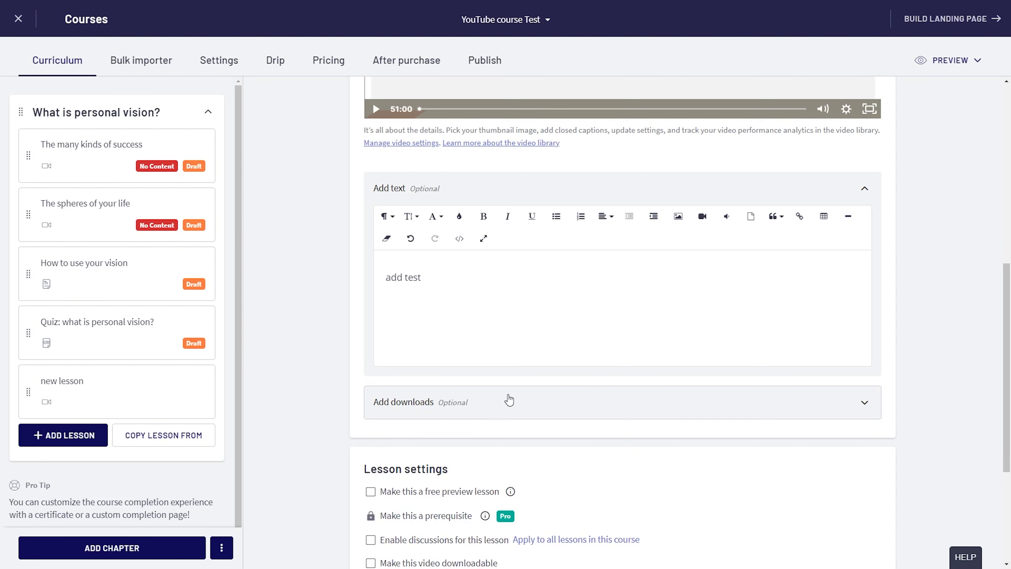
Look over the new lesson's video, text section and lesson settings, including the free preview, discussion and downloadable video options
{"action": "scroll", "coordinate": [509, 400], "scroll_direction": "down", "scroll_amount": 3}
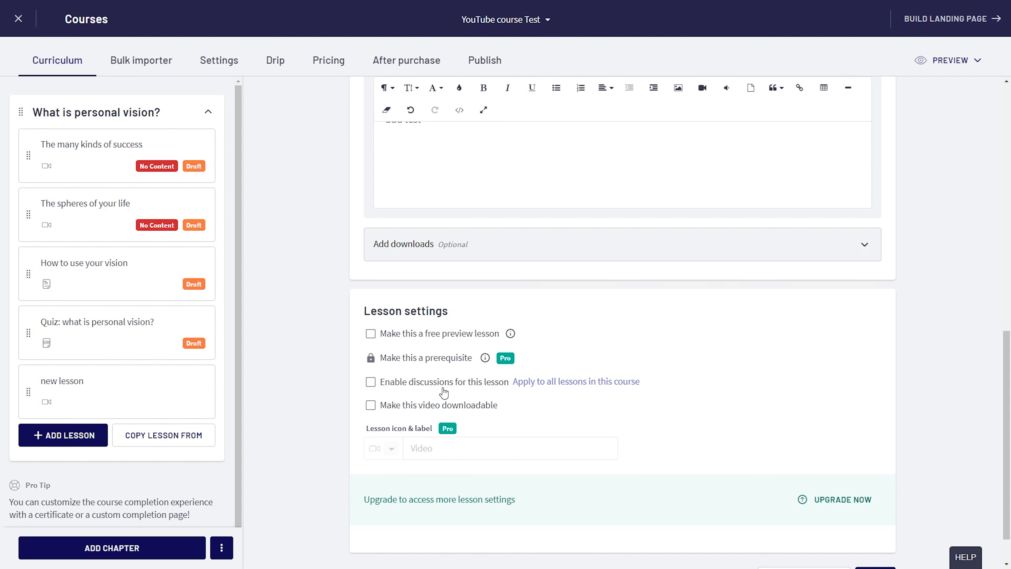
{"action": "scroll", "coordinate": [444, 392], "scroll_direction": "up", "scroll_amount": 15}
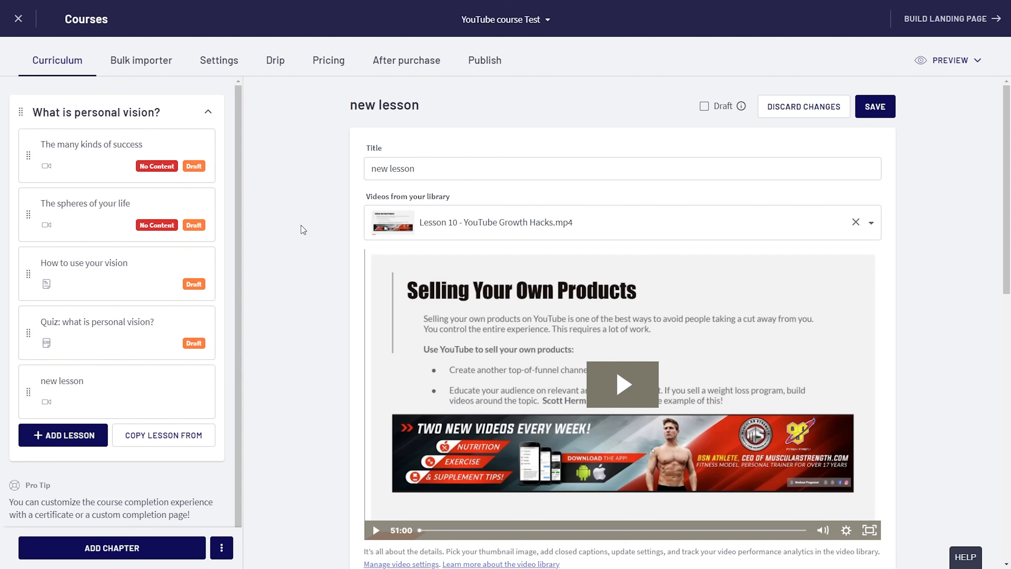
{"action": "scroll", "coordinate": [303, 230], "scroll_direction": "down", "scroll_amount": 8}
{"action": "scroll", "coordinate": [414, 170], "scroll_direction": "up", "scroll_amount": 8}
{"action": "scroll", "coordinate": [409, 205], "scroll_direction": "down", "scroll_amount": 8}
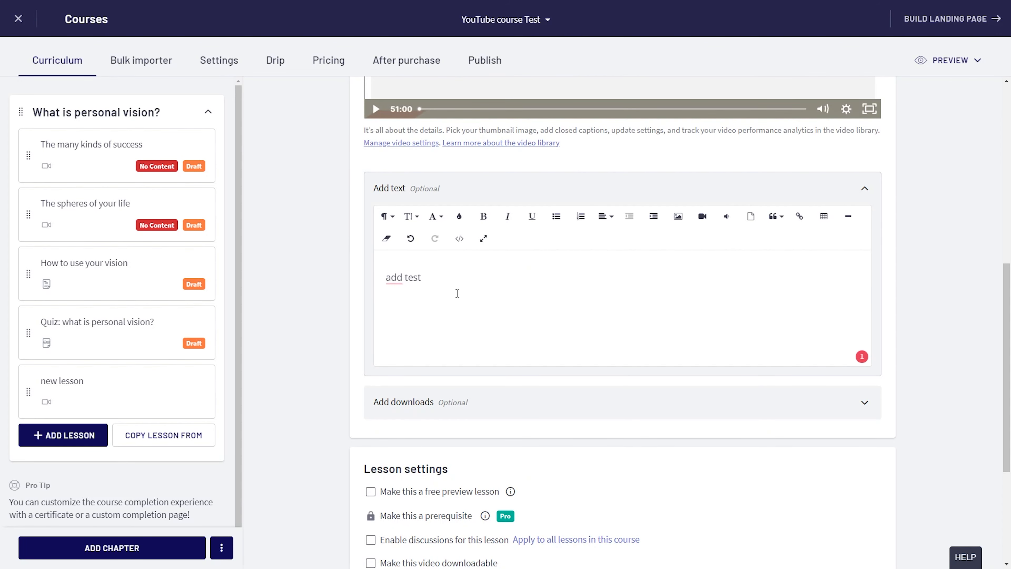
{"action": "scroll", "coordinate": [441, 284], "scroll_direction": "down", "scroll_amount": 4}
{"action": "scroll", "coordinate": [470, 375], "scroll_direction": "down", "scroll_amount": 1}
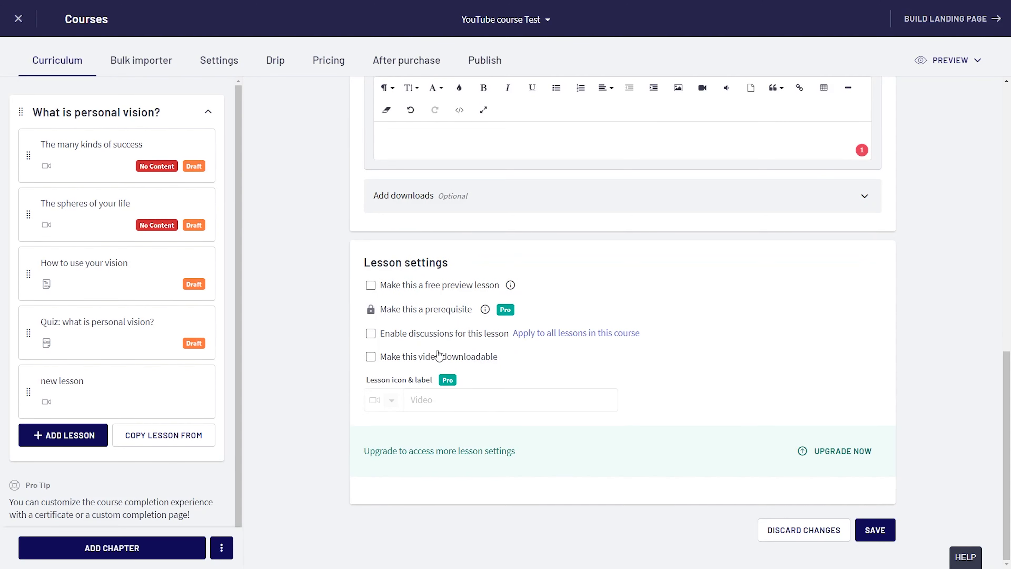
{"action": "scroll", "coordinate": [354, 373], "scroll_direction": "up", "scroll_amount": 8}
{"action": "scroll", "coordinate": [353, 373], "scroll_direction": "up", "scroll_amount": 5}
Open the course's settings and discard the unsaved changes to the new lesson
{"action": "left_click", "coordinate": [219, 59]}
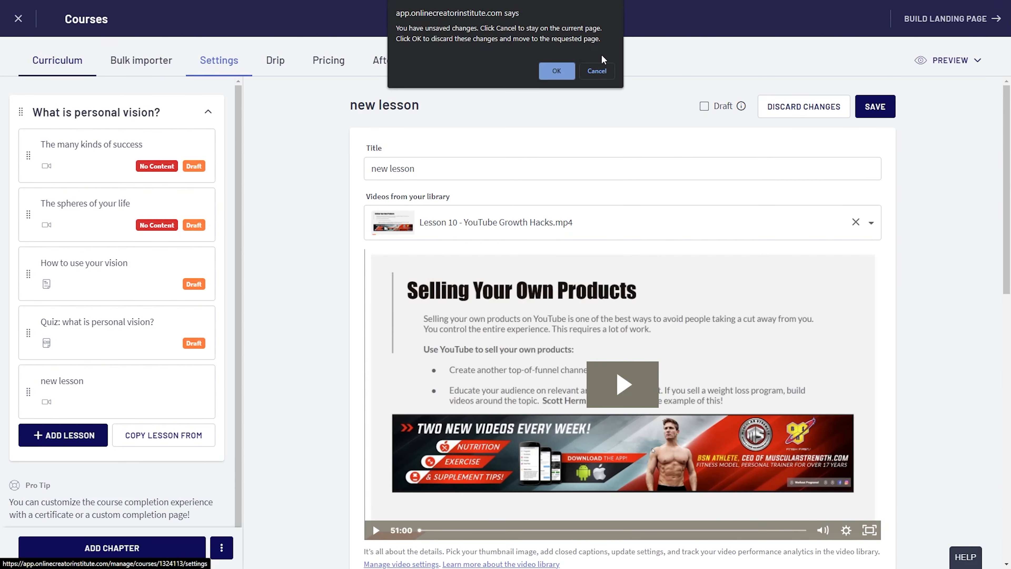
{"action": "left_click", "coordinate": [557, 71]}
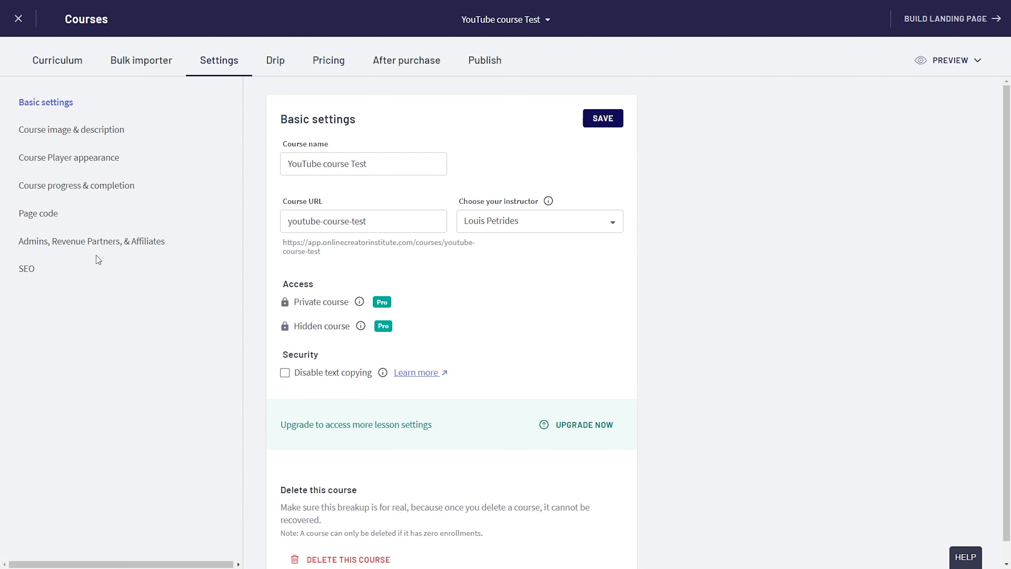
In the course's SEO settings, enter the title "YouTube" and the course keywords "Youtube education"
{"action": "left_click", "coordinate": [37, 272]}
{"action": "left_click", "coordinate": [360, 191]}
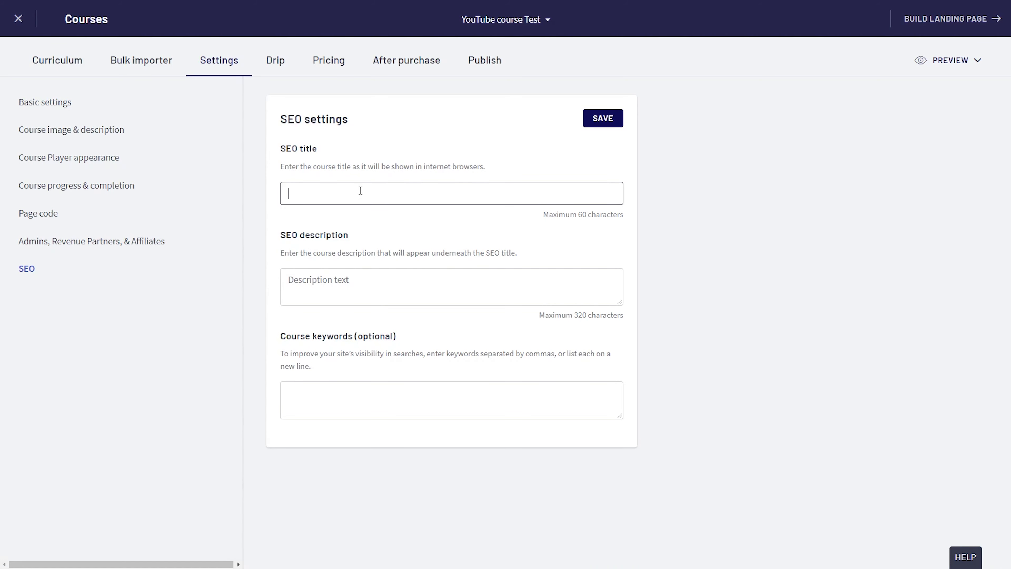
{"action": "type", "text": "YouTube"}
{"action": "key", "text": "Tab"}
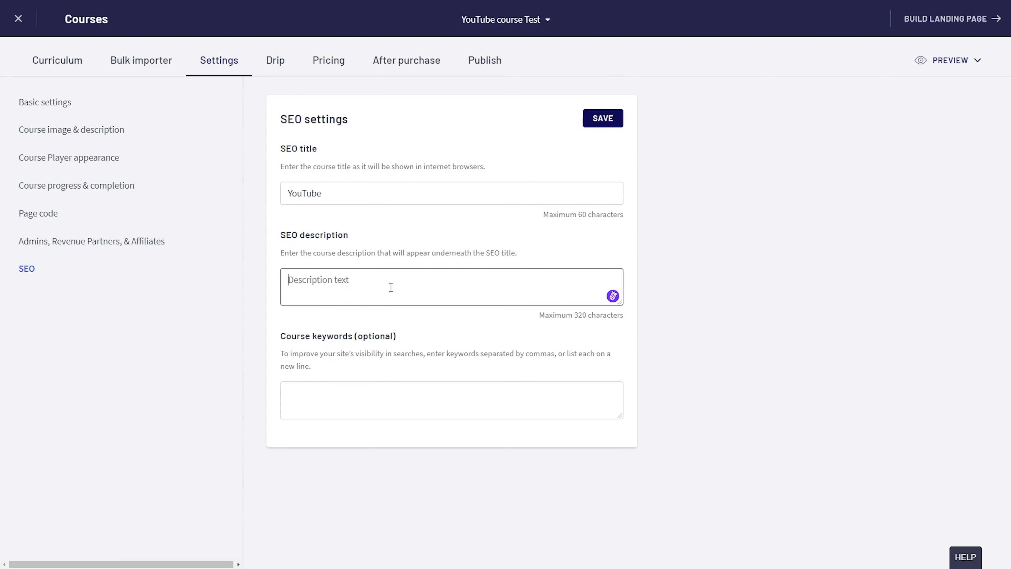
{"action": "left_click", "coordinate": [369, 399]}
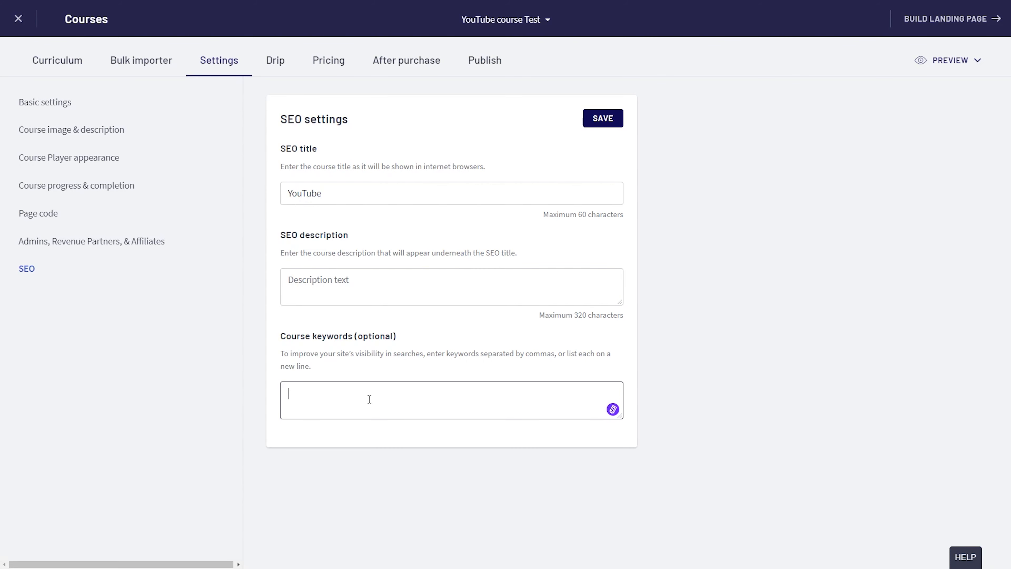
{"action": "type", "text": "Youtube education"}
{"action": "left_click", "coordinate": [367, 186]}
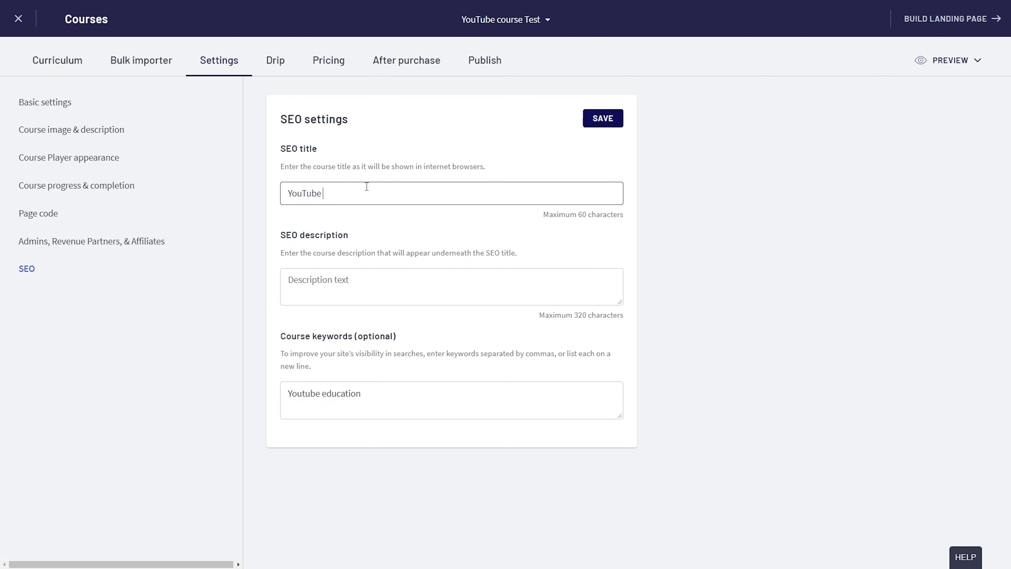
{"action": "left_click", "coordinate": [377, 290]}
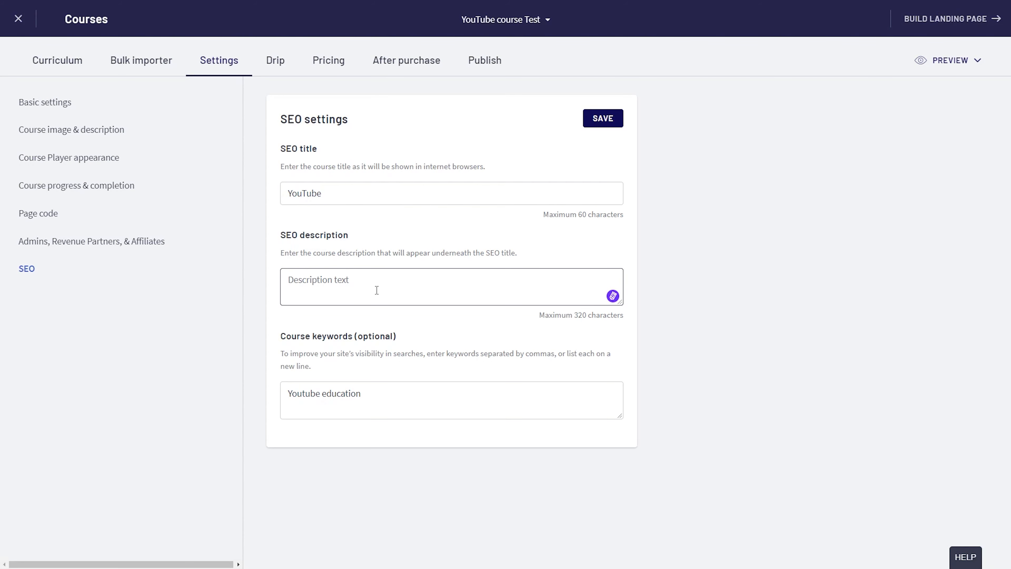
{"action": "left_click", "coordinate": [383, 393]}
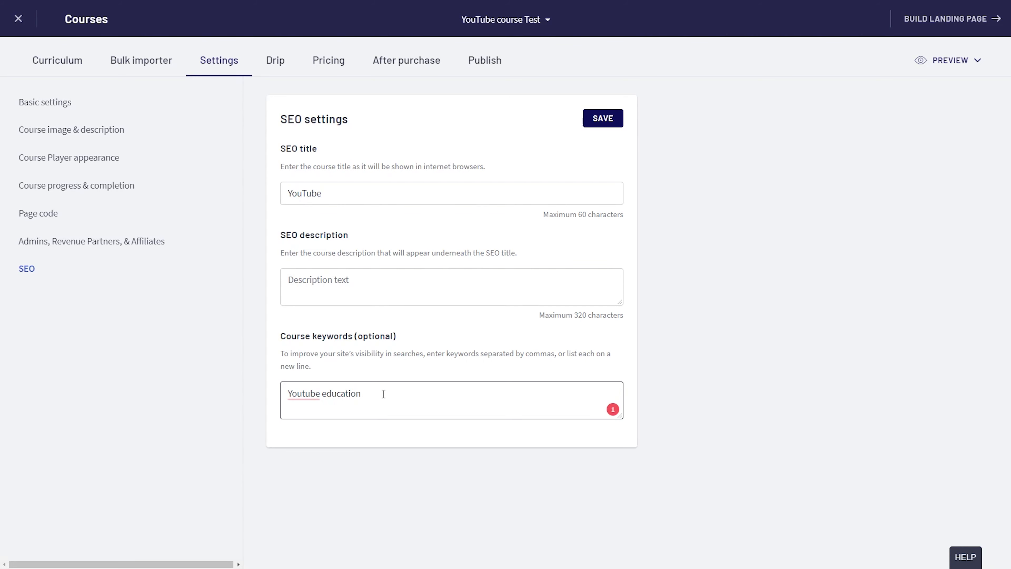
Discard the SEO changes and review the course name, URL and instructor choices in the basic settings
{"action": "left_click", "coordinate": [45, 104]}
{"action": "left_click", "coordinate": [553, 70]}
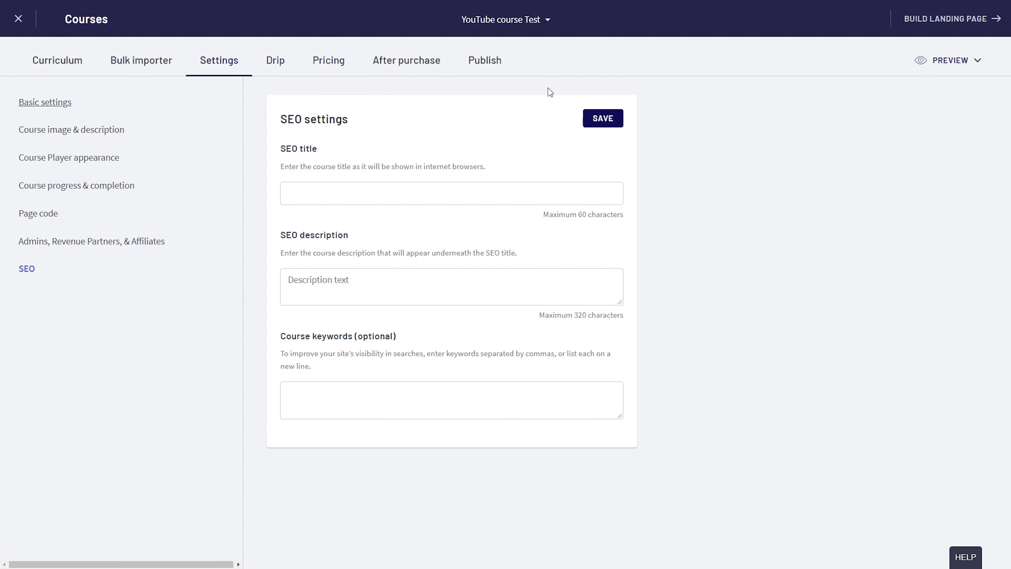
{"action": "left_click", "coordinate": [364, 163]}
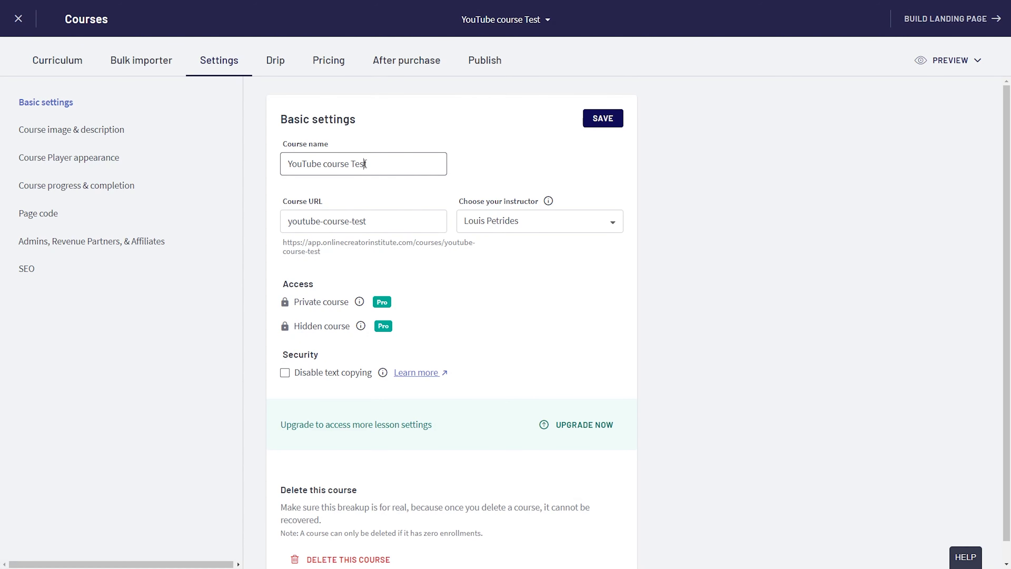
{"action": "key", "text": "ctrl+a"}
{"action": "left_click", "coordinate": [375, 221]}
{"action": "key", "text": "ctrl+a"}
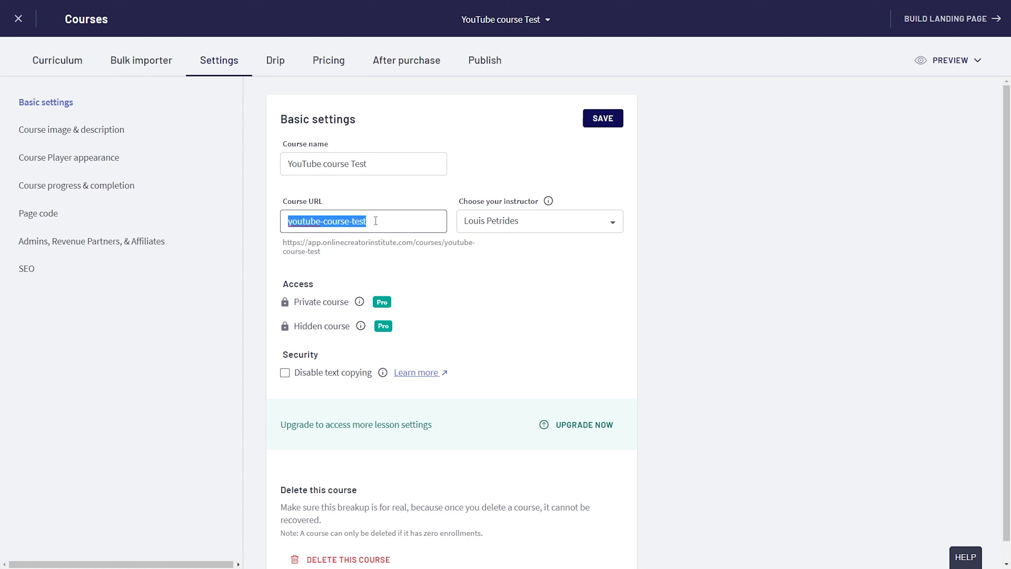
{"action": "triple_click", "coordinate": [375, 220]}
{"action": "left_click_drag", "start_coordinate": [316, 241], "coordinate": [406, 242]}
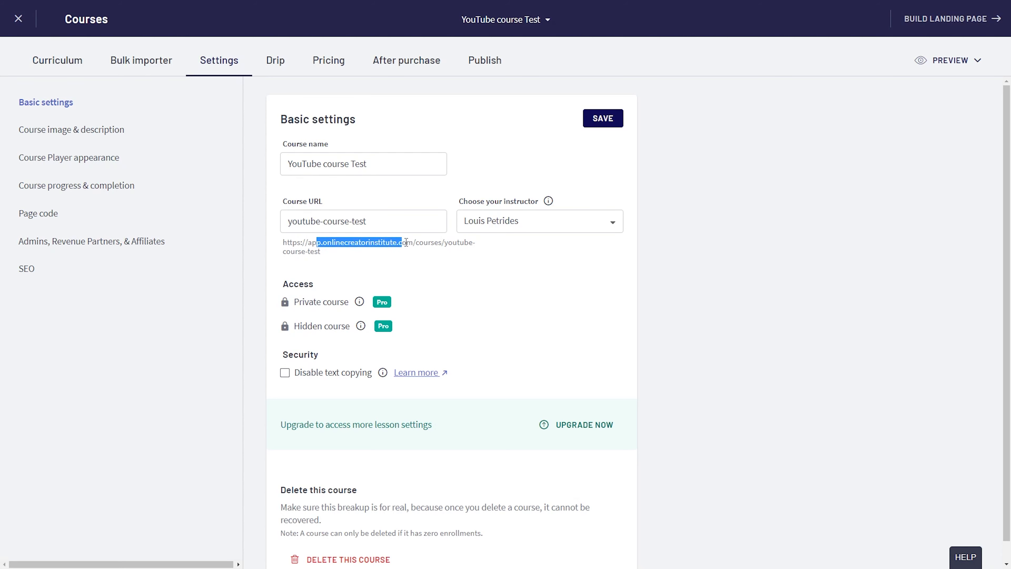
{"action": "left_click", "coordinate": [419, 242]}
{"action": "left_click", "coordinate": [479, 226]}
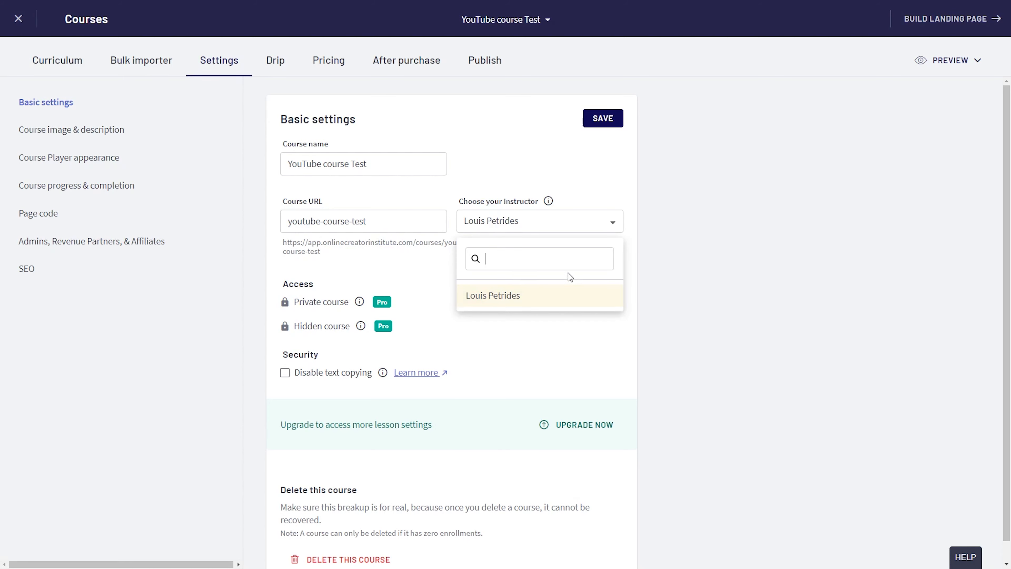
{"action": "left_click", "coordinate": [713, 257]}
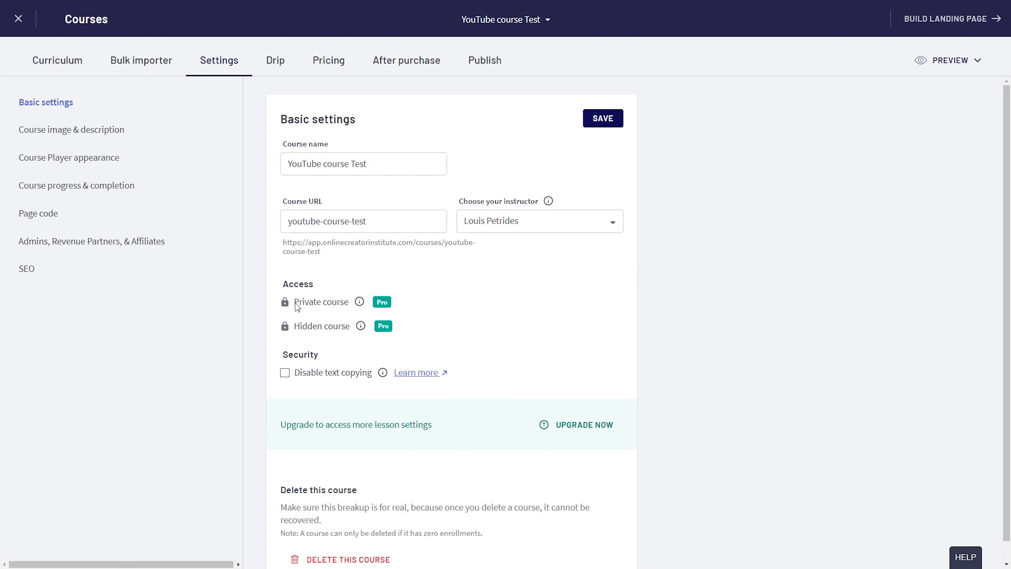
Examine the private and hidden course access options, the text copying option and the course deletion section
{"action": "left_click_drag", "start_coordinate": [294, 302], "coordinate": [284, 321]}
{"action": "left_click", "coordinate": [344, 322]}
{"action": "left_click", "coordinate": [314, 324]}
{"action": "triple_click", "coordinate": [318, 329]}
{"action": "left_click", "coordinate": [318, 329]}
{"action": "scroll", "coordinate": [318, 330], "scroll_direction": "down", "scroll_amount": 1}
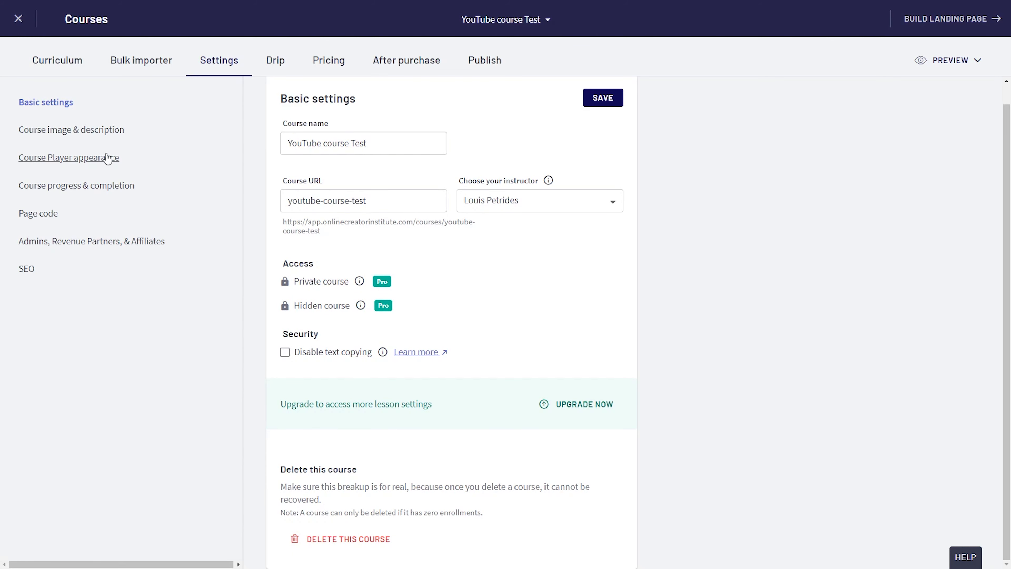
Read the suggested course image dimensions and the course description guidance in the image and description settings
{"action": "left_click", "coordinate": [120, 130]}
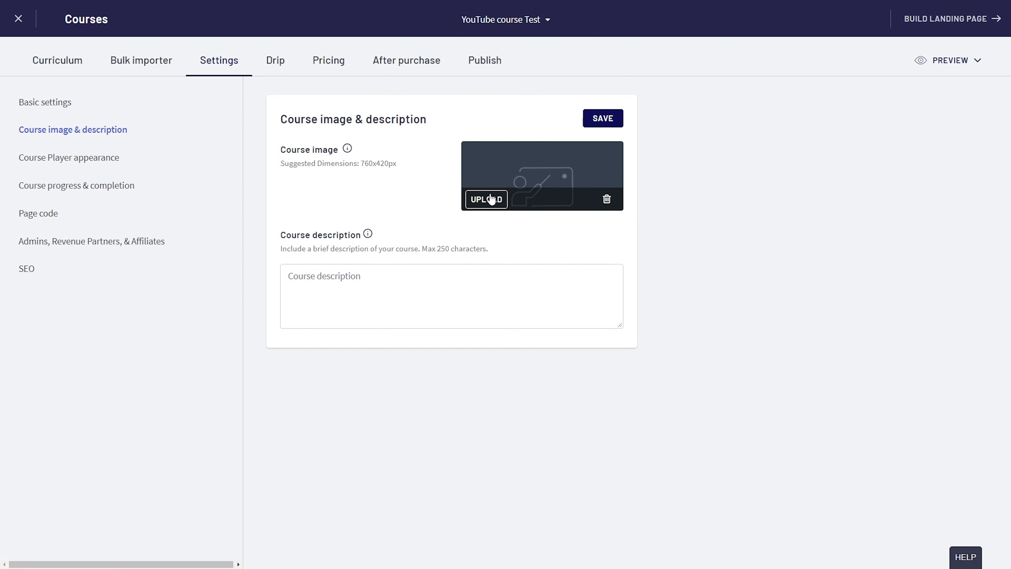
{"action": "left_click_drag", "start_coordinate": [360, 163], "coordinate": [400, 165]}
{"action": "left_click_drag", "start_coordinate": [285, 235], "coordinate": [481, 262]}
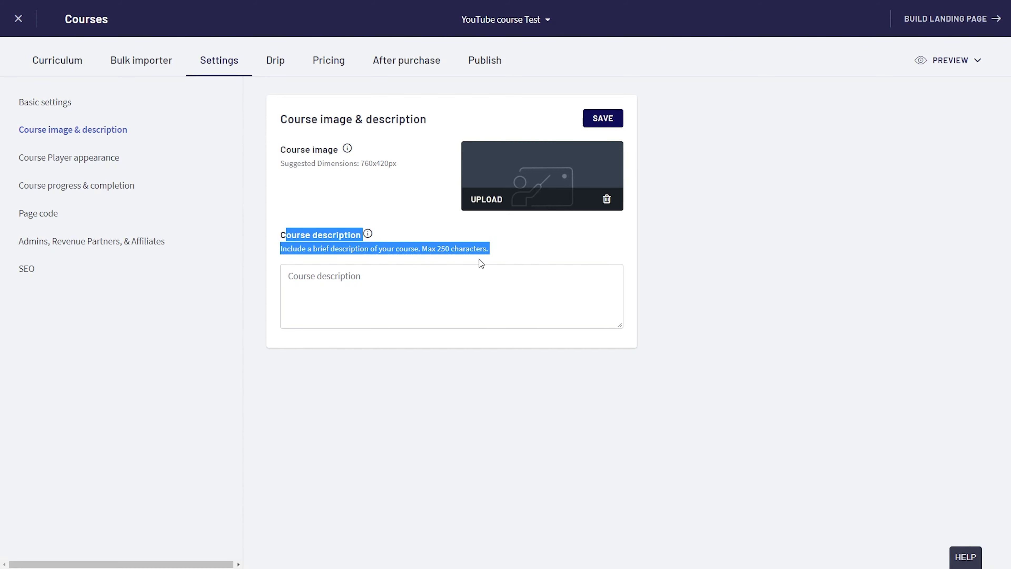
Select the dark theme for the Course Player and look over its style, font and lesson icon options
{"action": "left_click", "coordinate": [93, 159]}
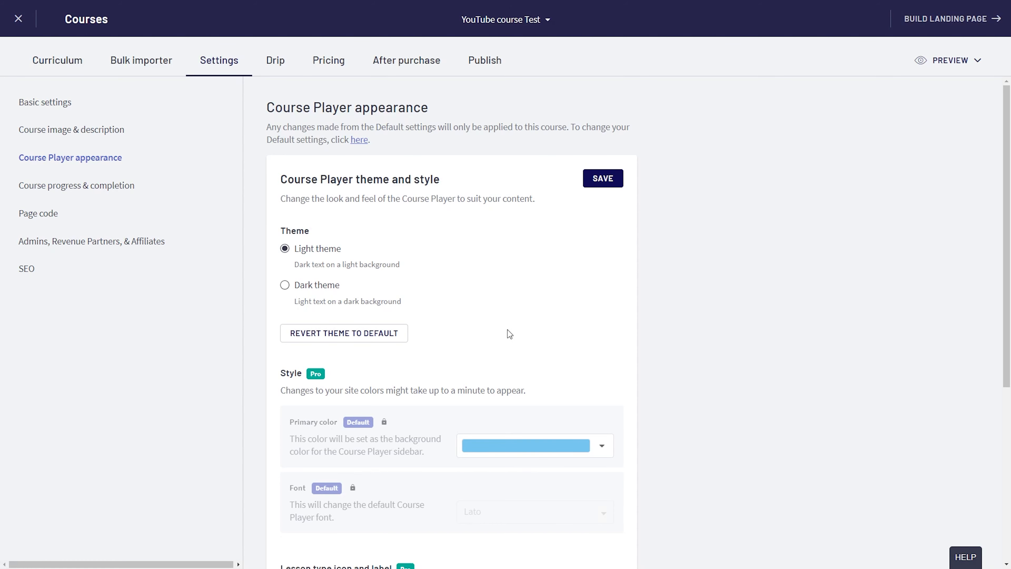
{"action": "left_click", "coordinate": [285, 285]}
{"action": "scroll", "coordinate": [417, 338], "scroll_direction": "down", "scroll_amount": 3}
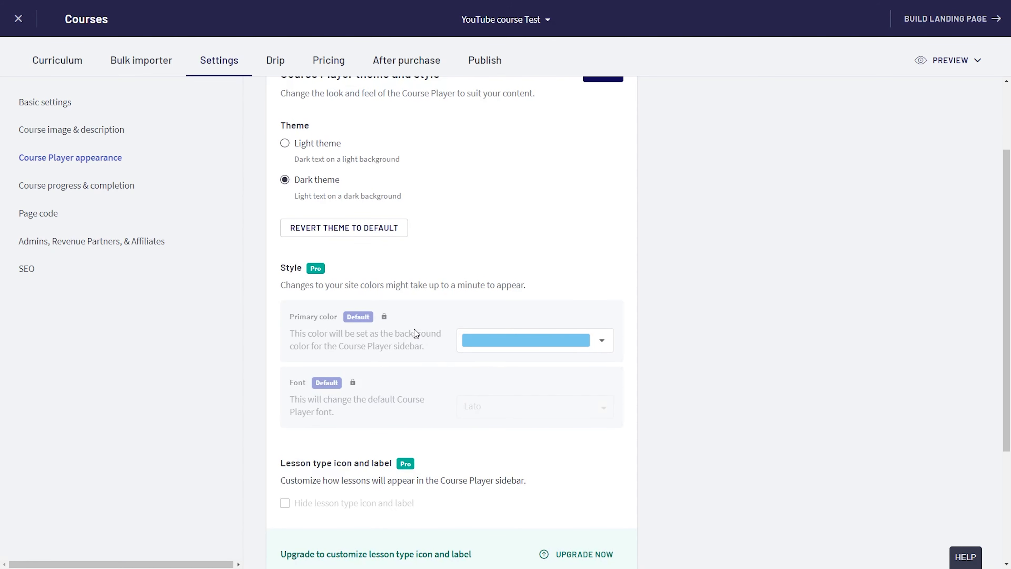
{"action": "scroll", "coordinate": [413, 330], "scroll_direction": "up", "scroll_amount": 3}
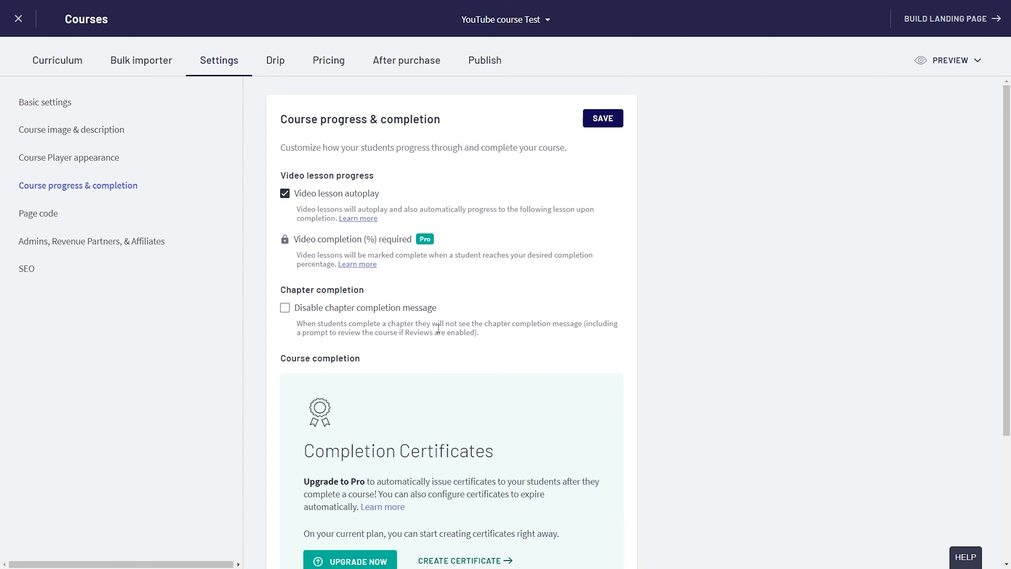
Look over the course's video progress, chapter completion, completion certificate and custom completion page options
{"action": "scroll", "coordinate": [466, 275], "scroll_direction": "down", "scroll_amount": 4}
{"action": "double_click", "coordinate": [466, 275]}
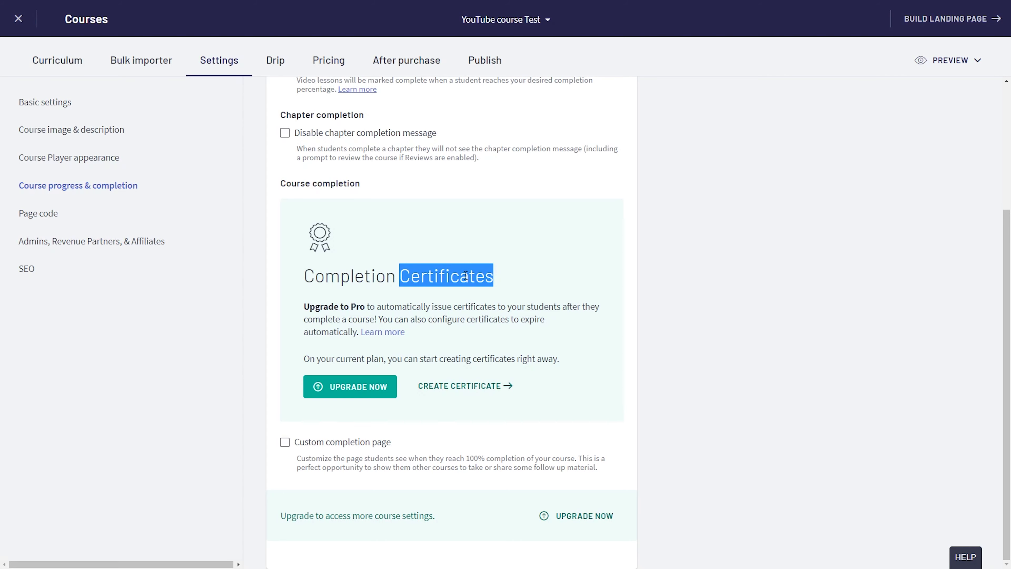
{"action": "left_click", "coordinate": [465, 275]}
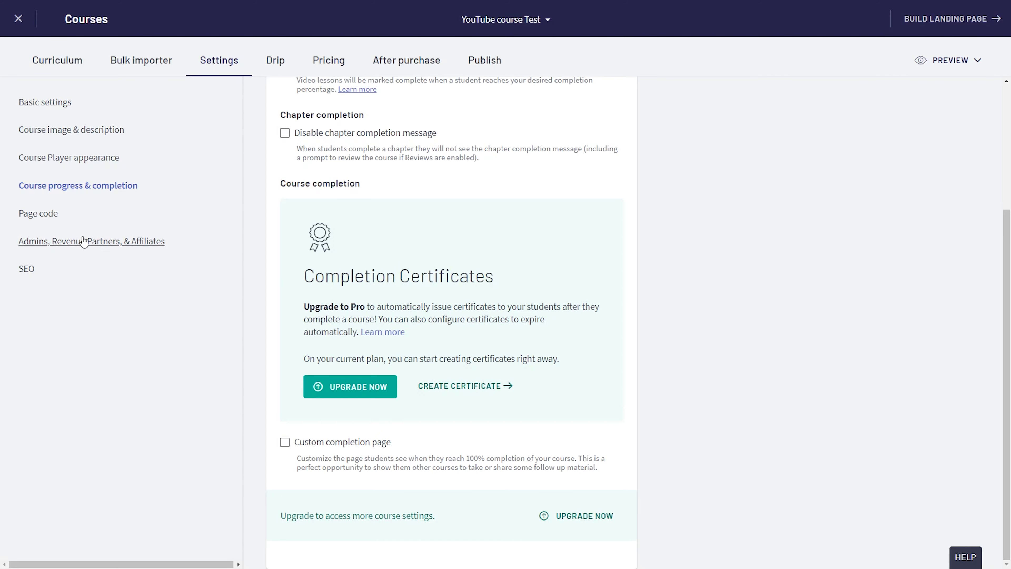
{"action": "scroll", "coordinate": [356, 284], "scroll_direction": "up", "scroll_amount": 3}
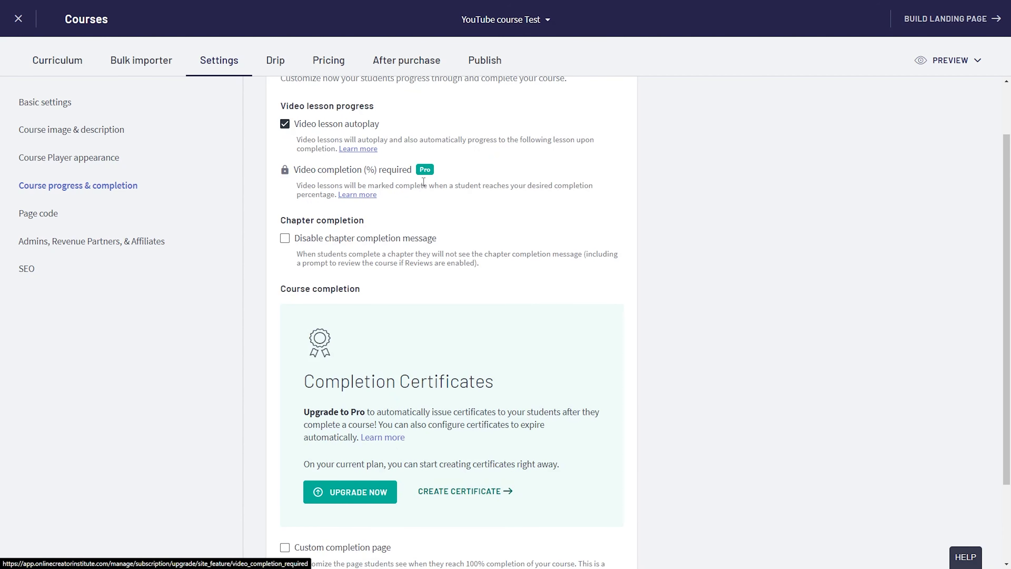
Review the course's page footer code, its admin and affiliate options, and its SEO settings without keeping any changes
{"action": "left_click", "coordinate": [24, 223]}
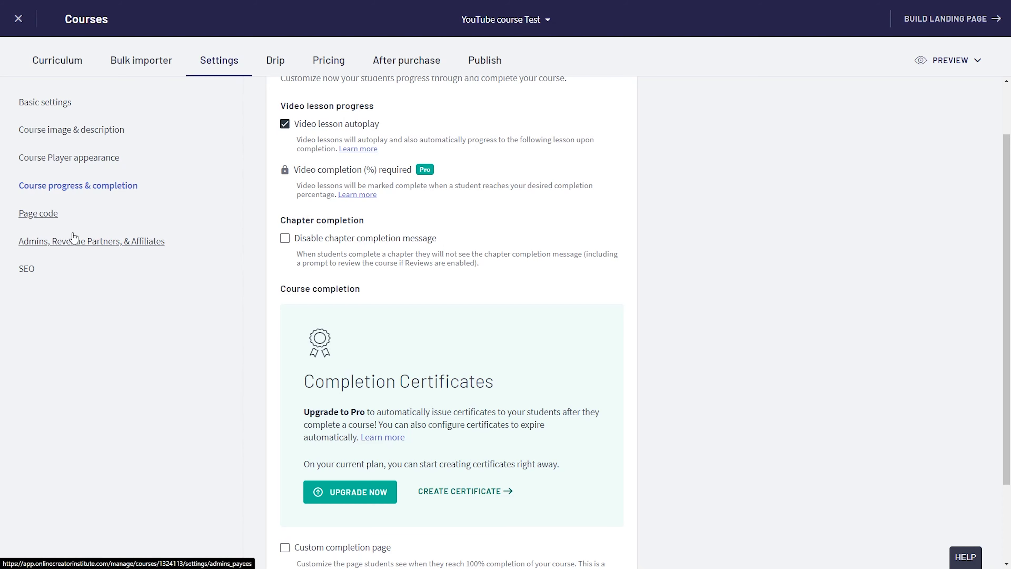
{"action": "left_click", "coordinate": [342, 190]}
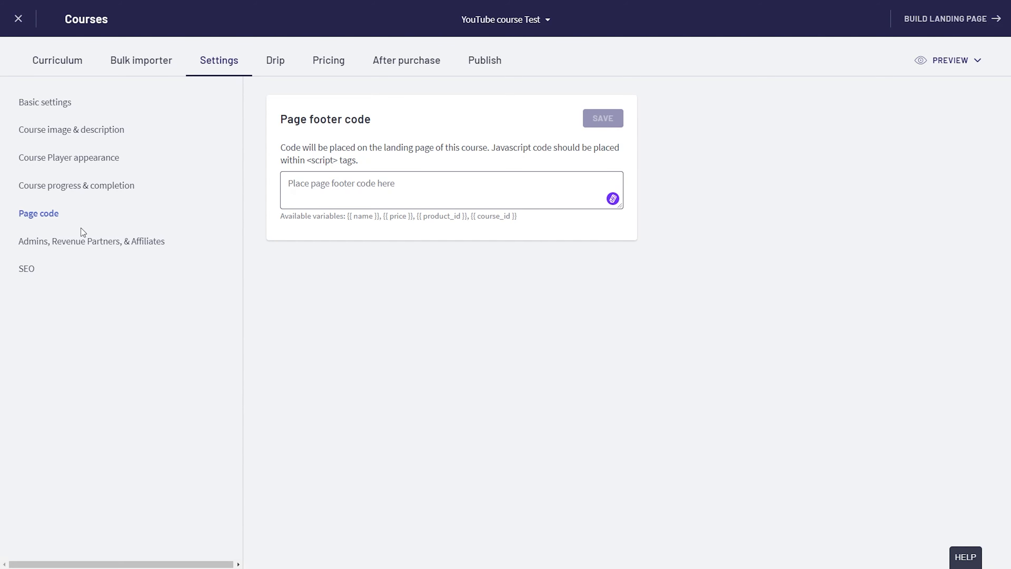
{"action": "left_click", "coordinate": [105, 247]}
{"action": "left_click", "coordinate": [563, 70]}
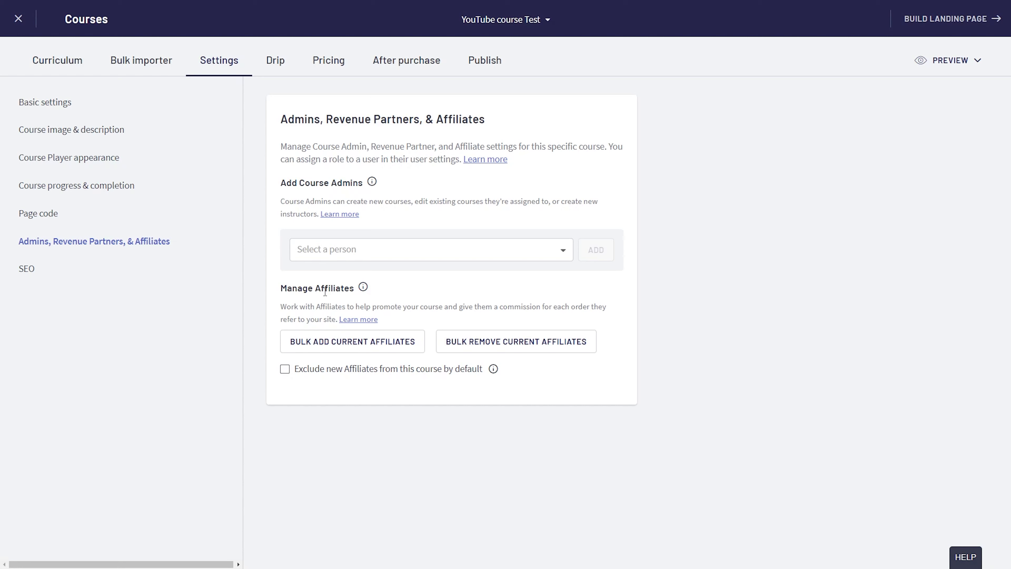
{"action": "left_click", "coordinate": [31, 272]}
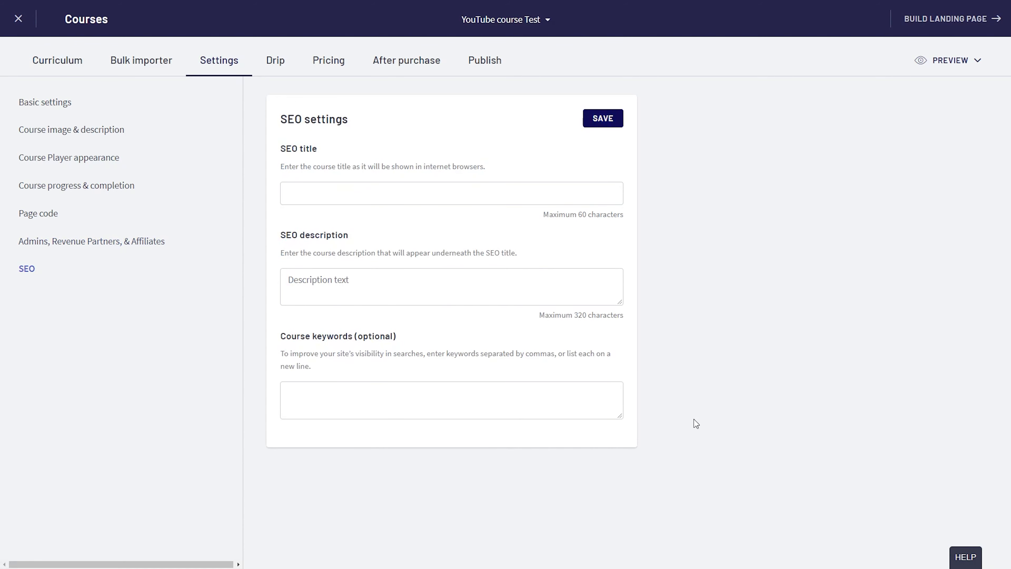
Read the explanation of the course's drip schedule and return to the curriculum
{"action": "left_click", "coordinate": [292, 70]}
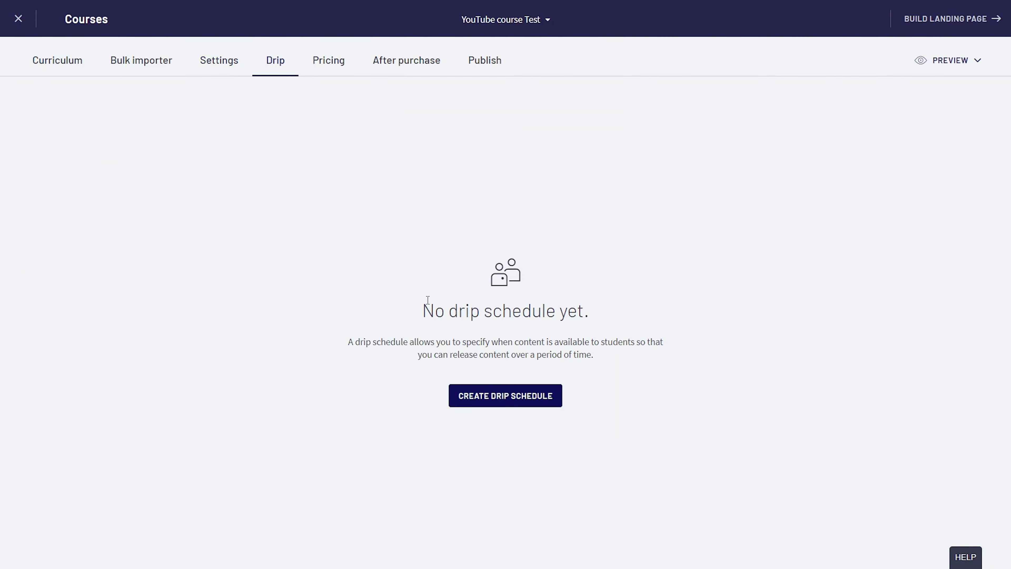
{"action": "left_click_drag", "start_coordinate": [412, 303], "coordinate": [707, 368]}
{"action": "left_click", "coordinate": [675, 365]}
{"action": "left_click", "coordinate": [62, 68]}
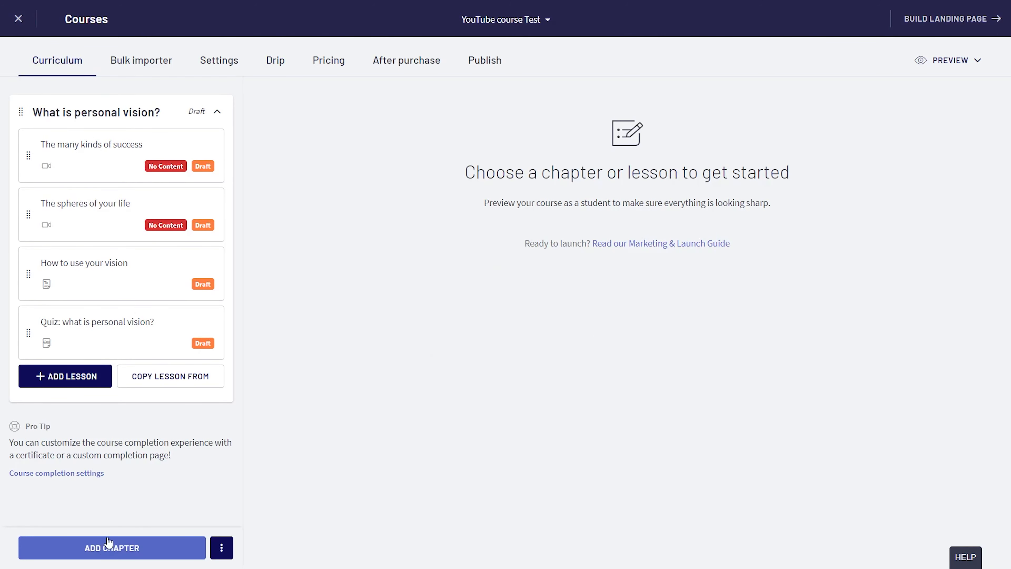
{"action": "left_click", "coordinate": [104, 548]}
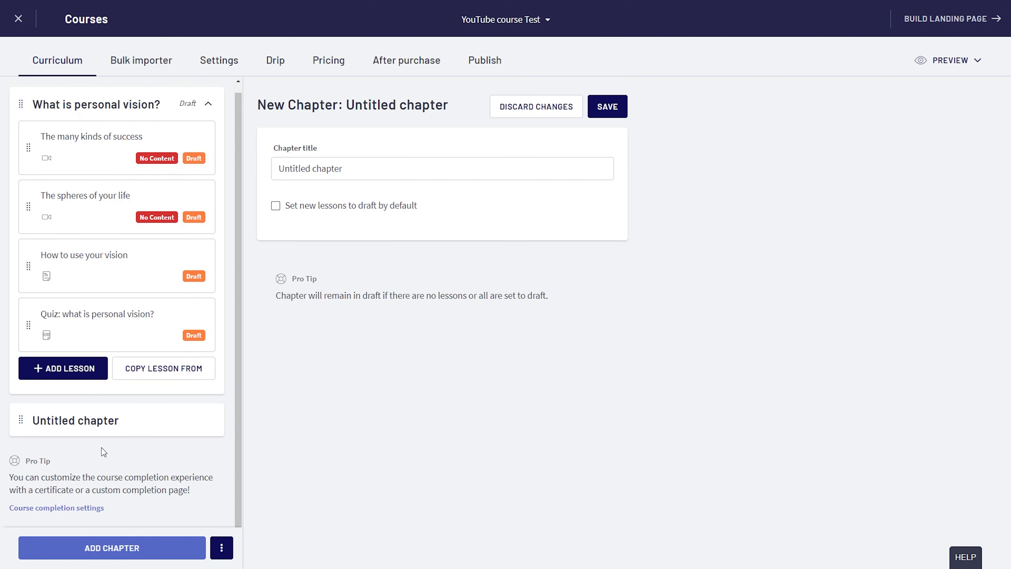
{"action": "double_click", "coordinate": [326, 169]}
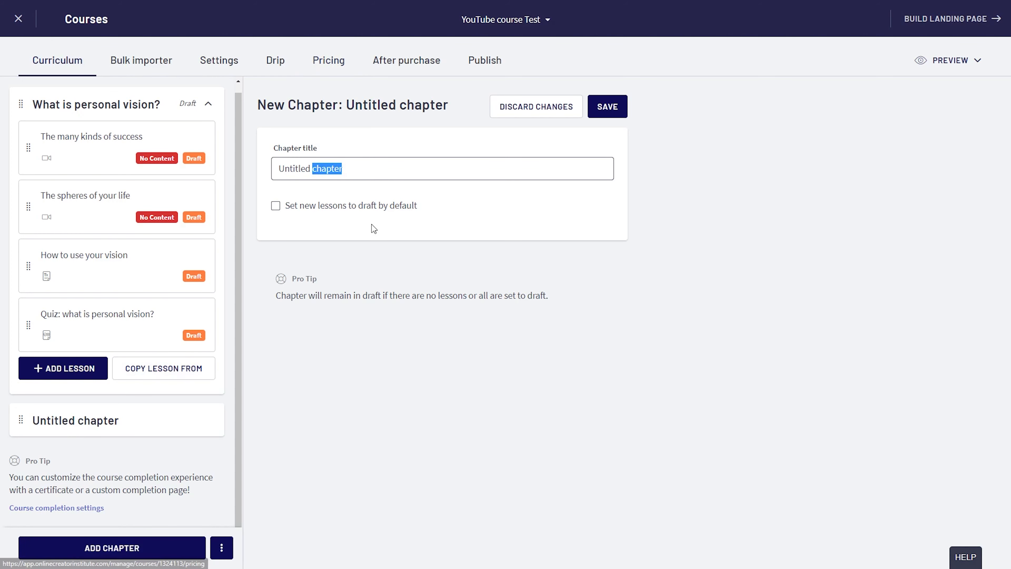
{"action": "scroll", "coordinate": [91, 128], "scroll_direction": "up", "scroll_amount": 1}
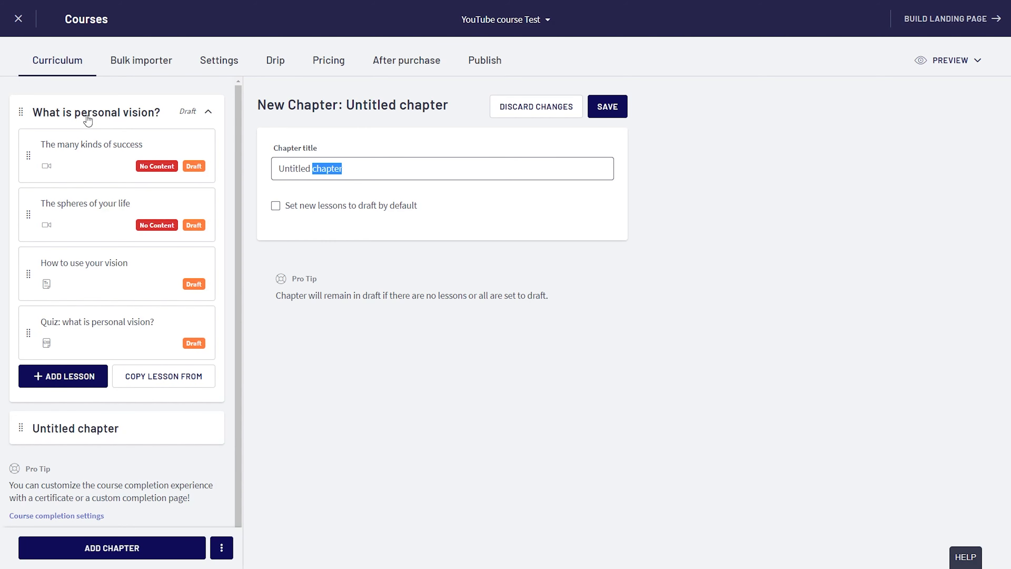
{"action": "left_click", "coordinate": [275, 59]}
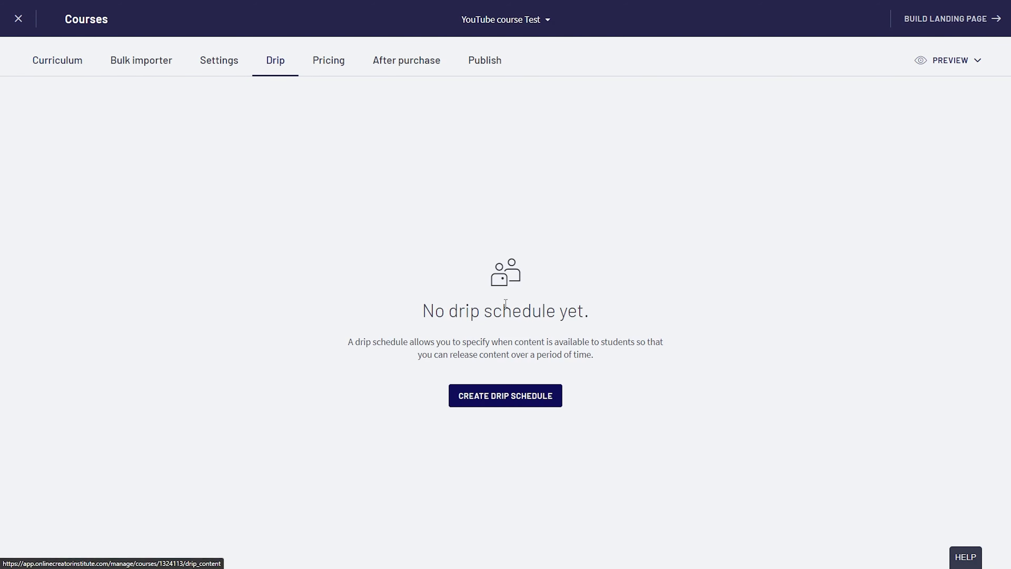
{"action": "left_click_drag", "start_coordinate": [414, 303], "coordinate": [675, 397]}
{"action": "left_click", "coordinate": [57, 59]}
Add a chapter titled "week 2" to the course curriculum
{"action": "left_click", "coordinate": [127, 547]}
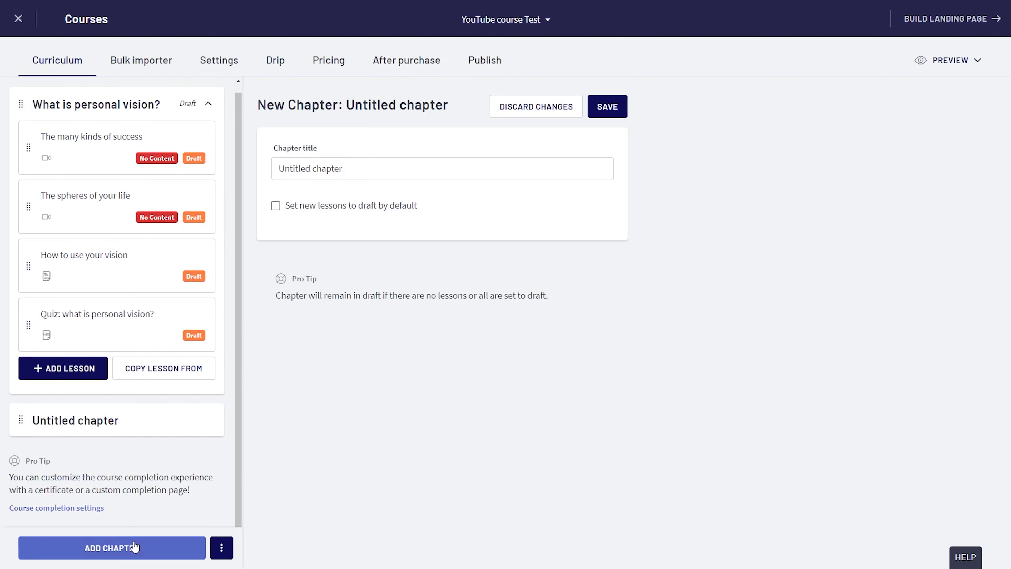
{"action": "triple_click", "coordinate": [343, 170]}
{"action": "type", "text": "weel"}
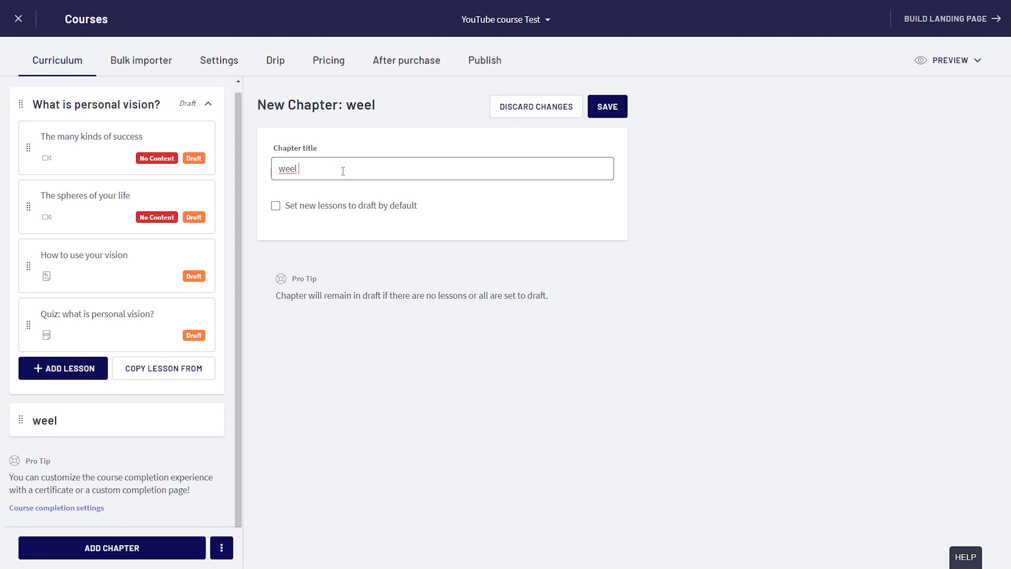
{"action": "key", "text": "BackSpace"}
{"action": "type", "text": "k 2"}
Discard the unsaved chapter and look over the course's primary and additional pricing options
{"action": "left_click", "coordinate": [291, 68]}
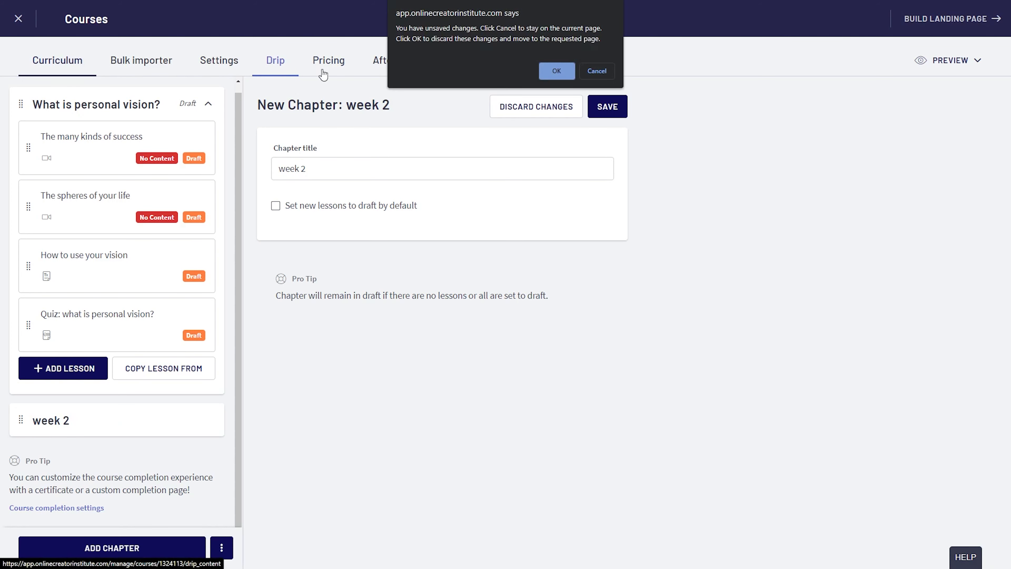
{"action": "left_click", "coordinate": [558, 71]}
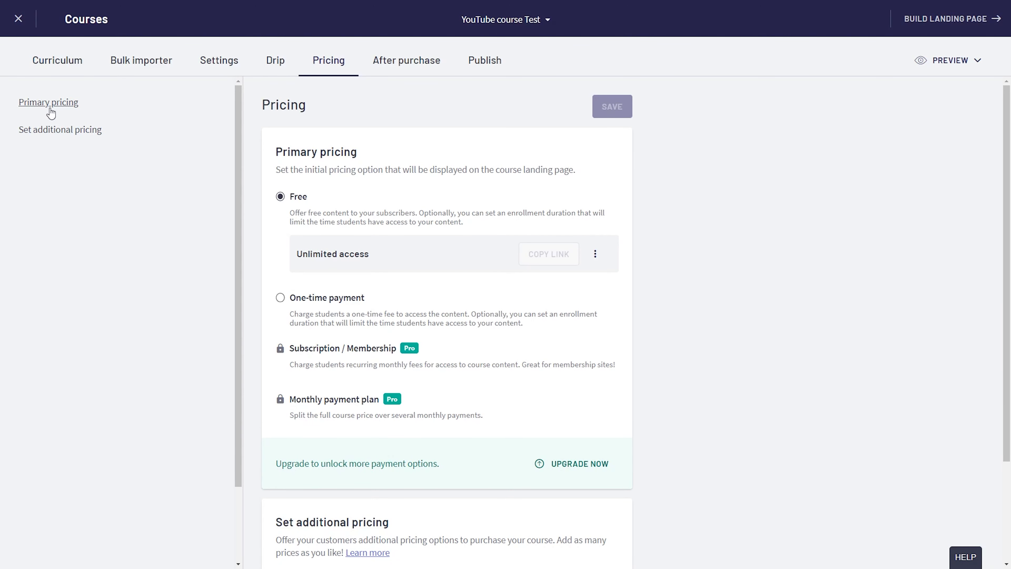
{"action": "scroll", "coordinate": [346, 323], "scroll_direction": "down", "scroll_amount": 3}
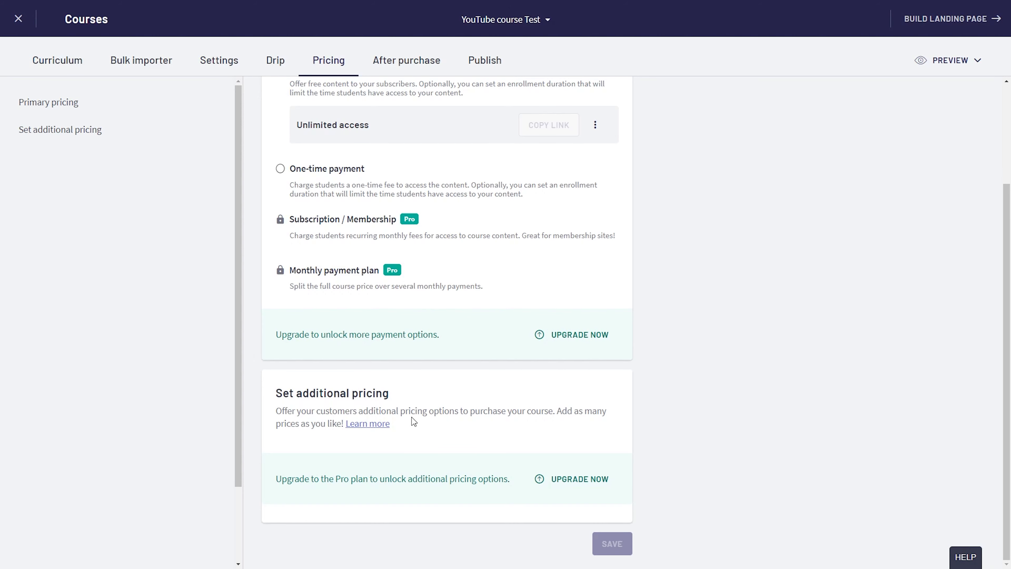
{"action": "scroll", "coordinate": [404, 432], "scroll_direction": "up", "scroll_amount": 3}
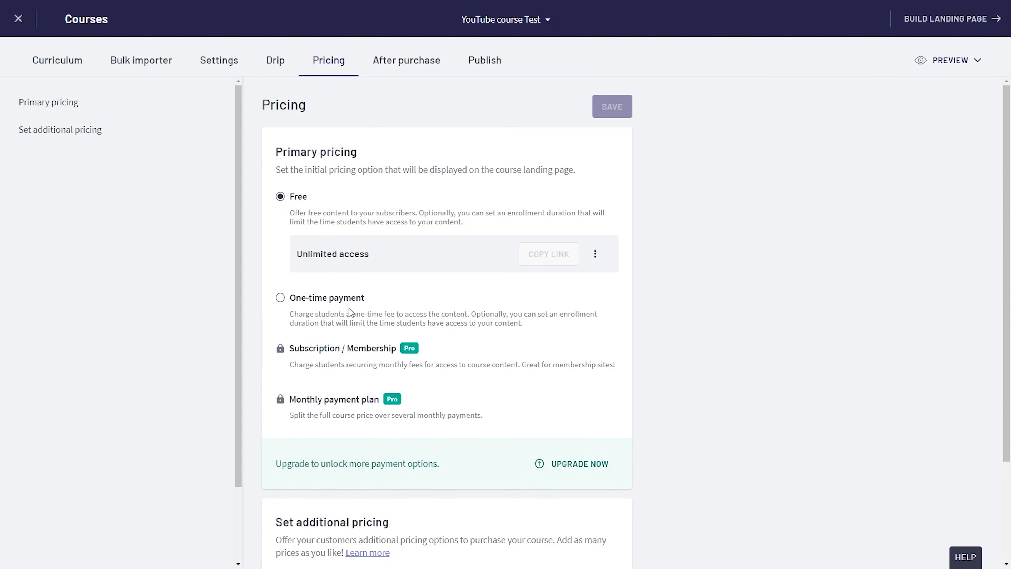
Compare the Free and One-time payment options and set a one-time payment price of $100
{"action": "left_click", "coordinate": [281, 296]}
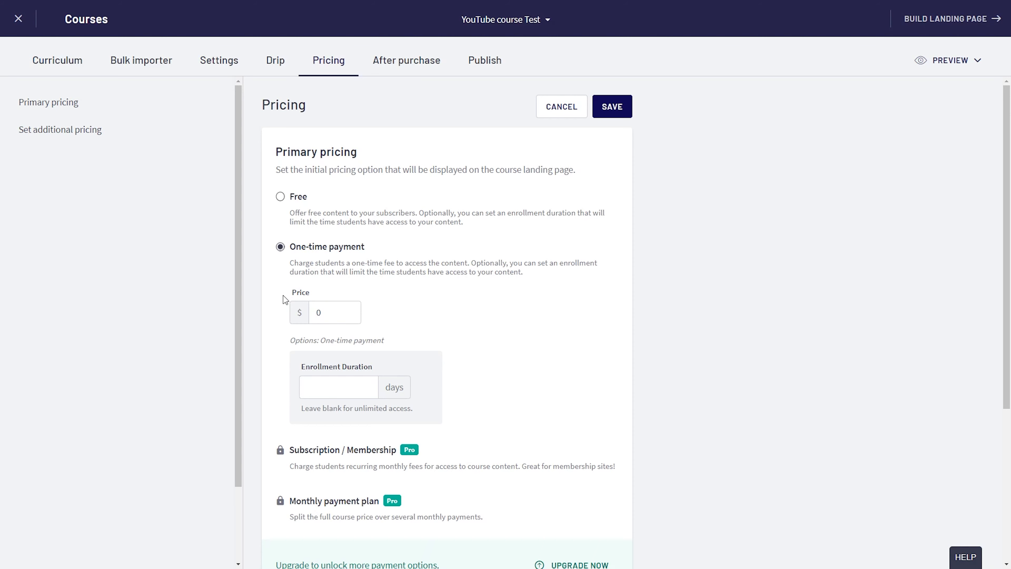
{"action": "left_click", "coordinate": [280, 196]}
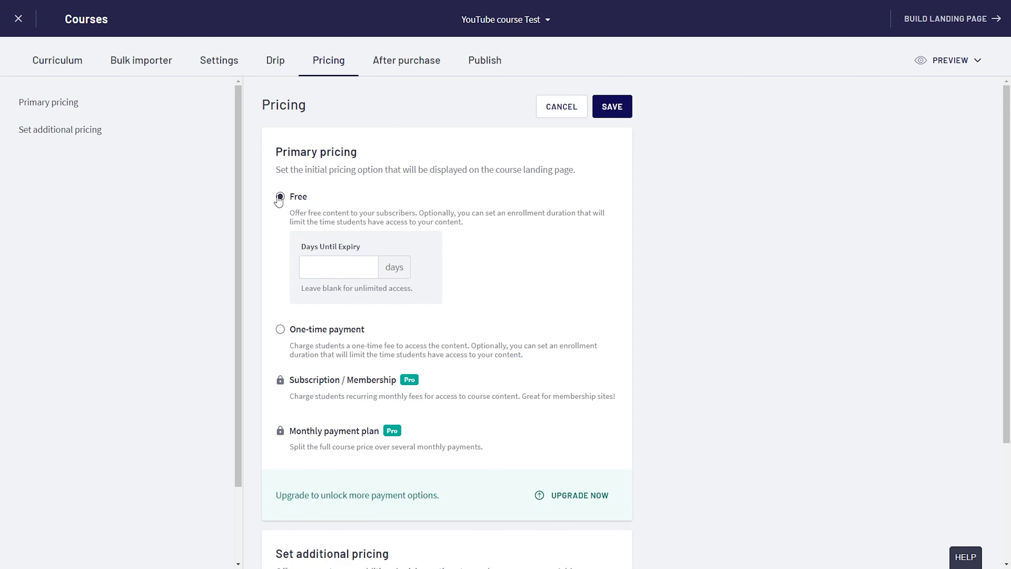
{"action": "left_click", "coordinate": [280, 329]}
{"action": "left_click_drag", "start_coordinate": [342, 313], "coordinate": [275, 308]}
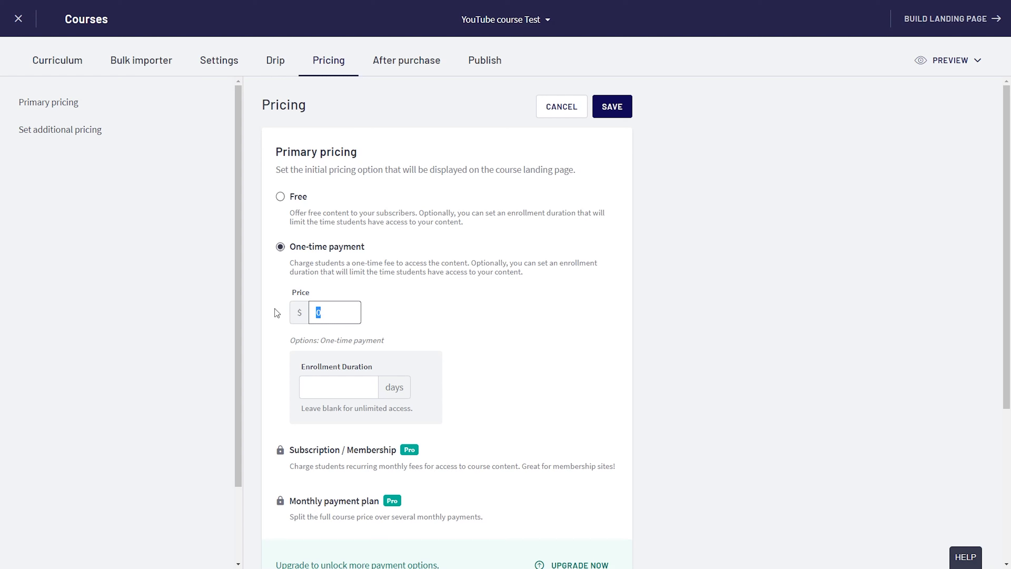
{"action": "type", "text": "100"}
Enter an enrollment duration of 365 days for the one-time payment and clear it again
{"action": "left_click", "coordinate": [336, 386]}
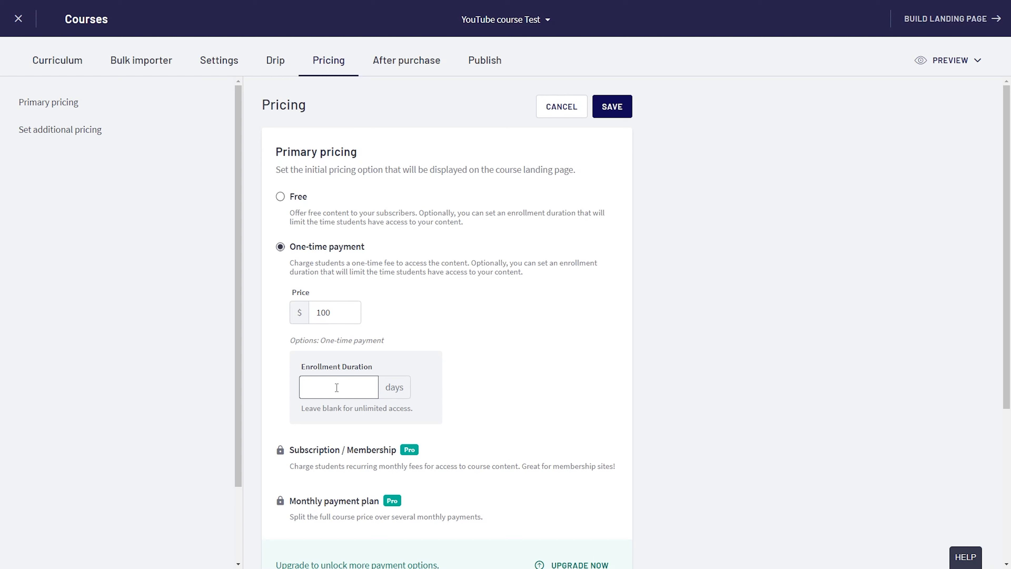
{"action": "type", "text": "365"}
{"action": "key", "text": "BackSpace"}
{"action": "key", "text": "BackSpace"}
{"action": "key", "text": "BackSpace"}
{"action": "scroll", "coordinate": [351, 448], "scroll_direction": "down", "scroll_amount": 1}
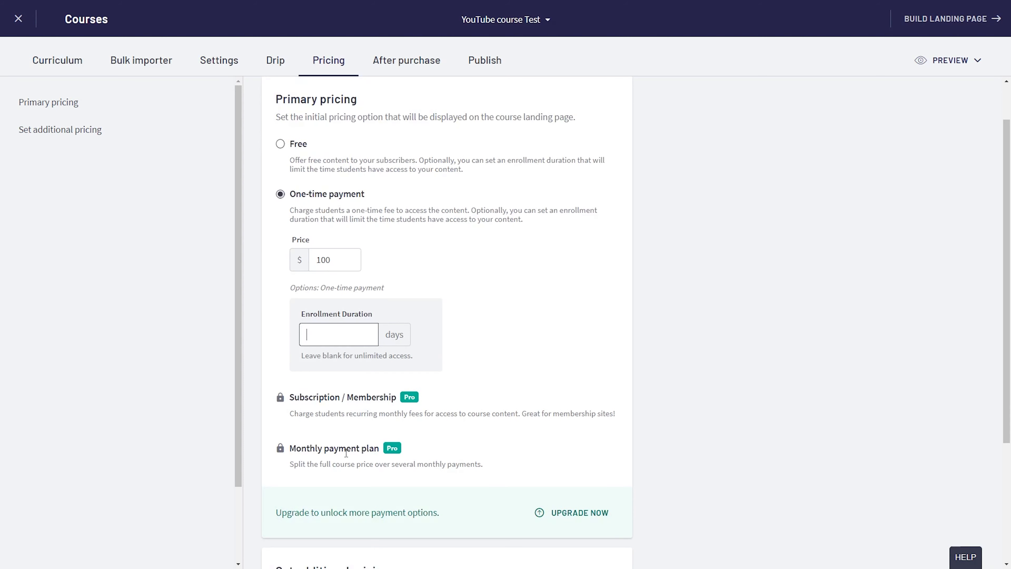
Read the descriptions of the Subscription / Membership and Monthly payment plan pricing options
{"action": "left_click_drag", "start_coordinate": [288, 397], "coordinate": [383, 414]}
{"action": "left_click", "coordinate": [383, 414]}
{"action": "scroll", "coordinate": [390, 425], "scroll_direction": "up", "scroll_amount": 1}
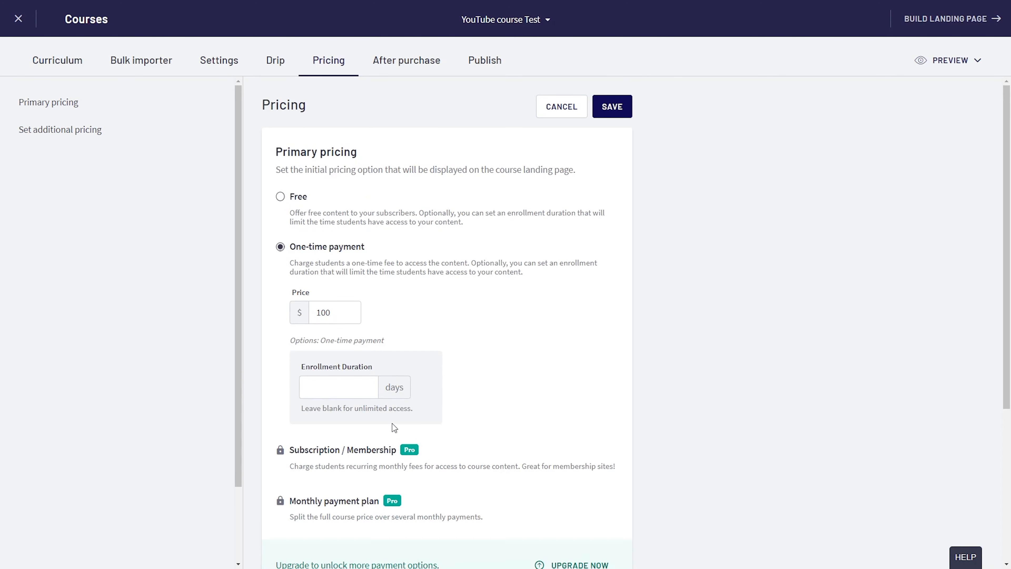
{"action": "scroll", "coordinate": [391, 425], "scroll_direction": "down", "scroll_amount": 3}
{"action": "left_click_drag", "start_coordinate": [288, 342], "coordinate": [450, 341]}
{"action": "left_click", "coordinate": [312, 342]}
{"action": "scroll", "coordinate": [313, 342], "scroll_direction": "up", "scroll_amount": 1}
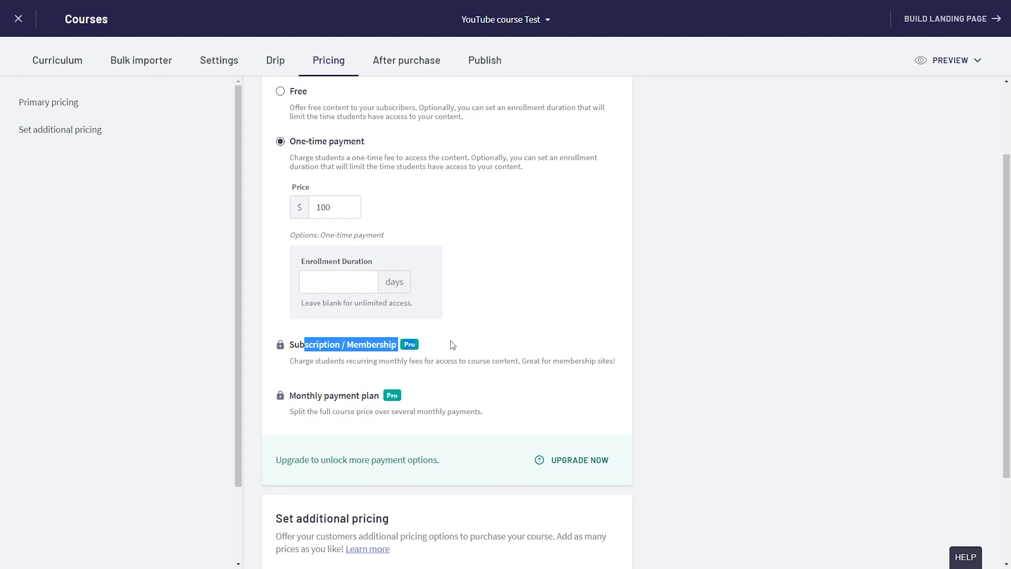
{"action": "left_click", "coordinate": [502, 354]}
{"action": "scroll", "coordinate": [501, 355], "scroll_direction": "up", "scroll_amount": 2}
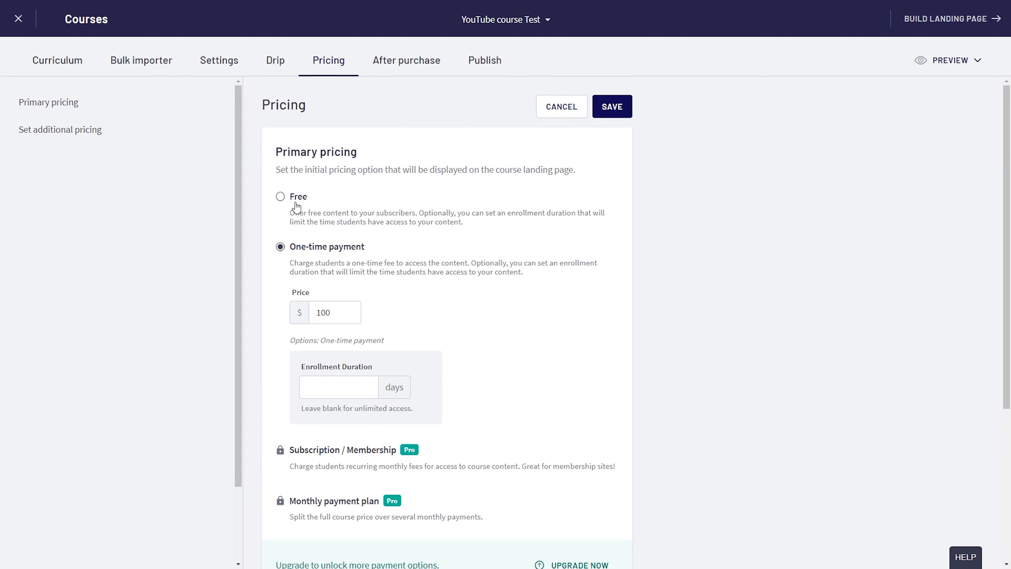
Leave the pricing without keeping its changes and read about customizing the after-purchase experience
{"action": "left_click", "coordinate": [415, 69]}
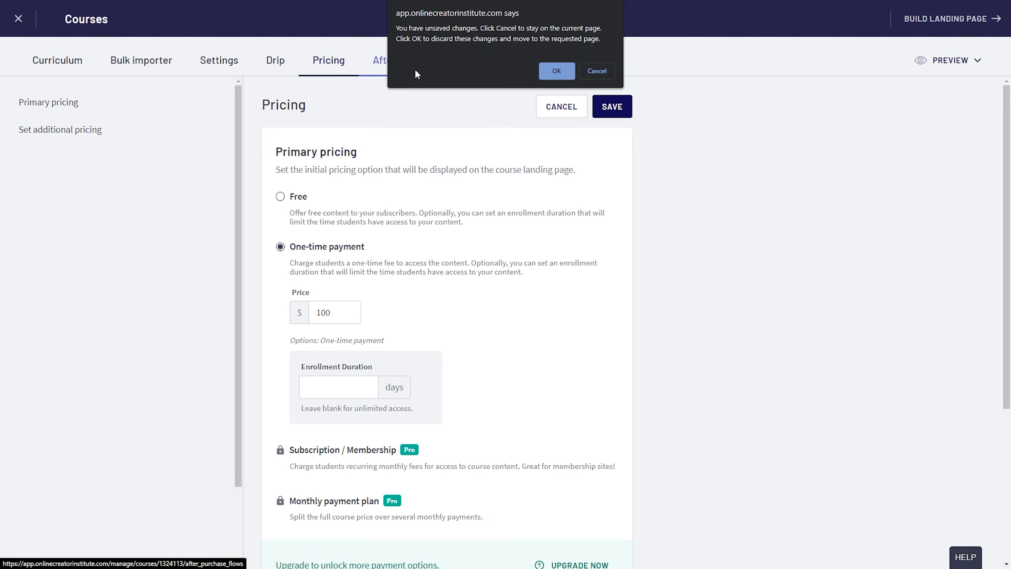
{"action": "left_click", "coordinate": [556, 71]}
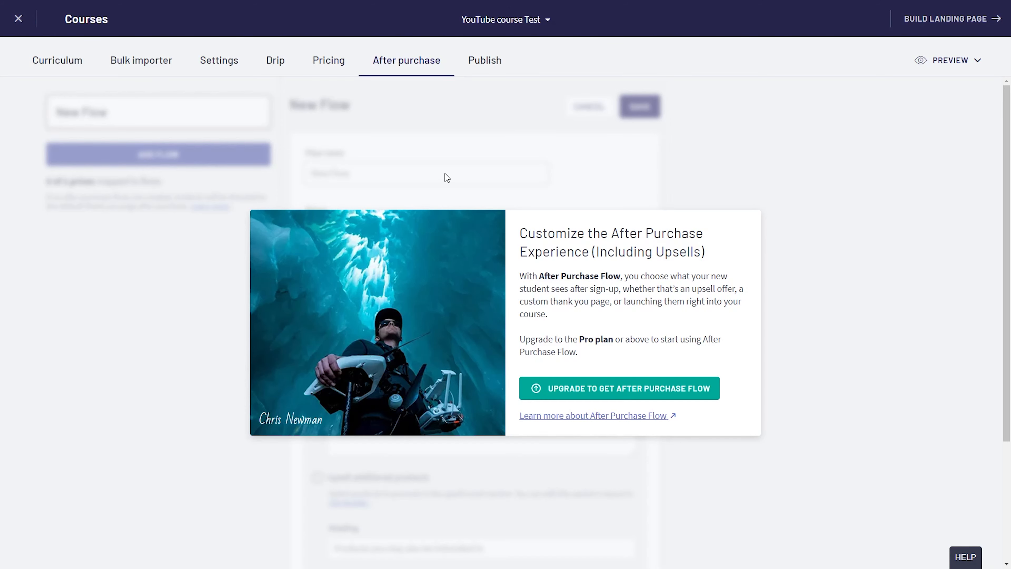
Try Pre-order as the course publish status and select Published instead
{"action": "left_click", "coordinate": [471, 66]}
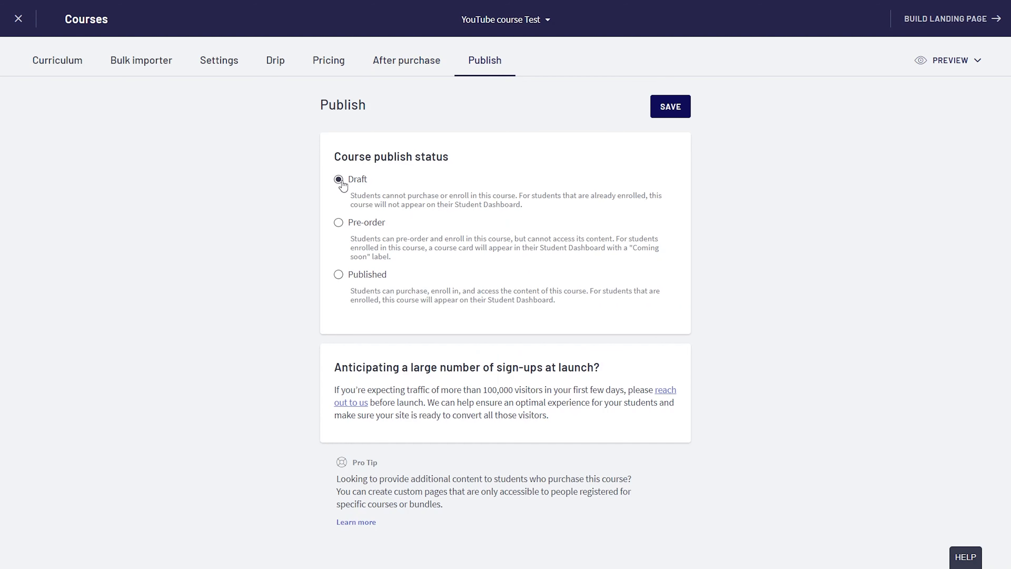
{"action": "left_click", "coordinate": [339, 223]}
{"action": "left_click", "coordinate": [339, 274]}
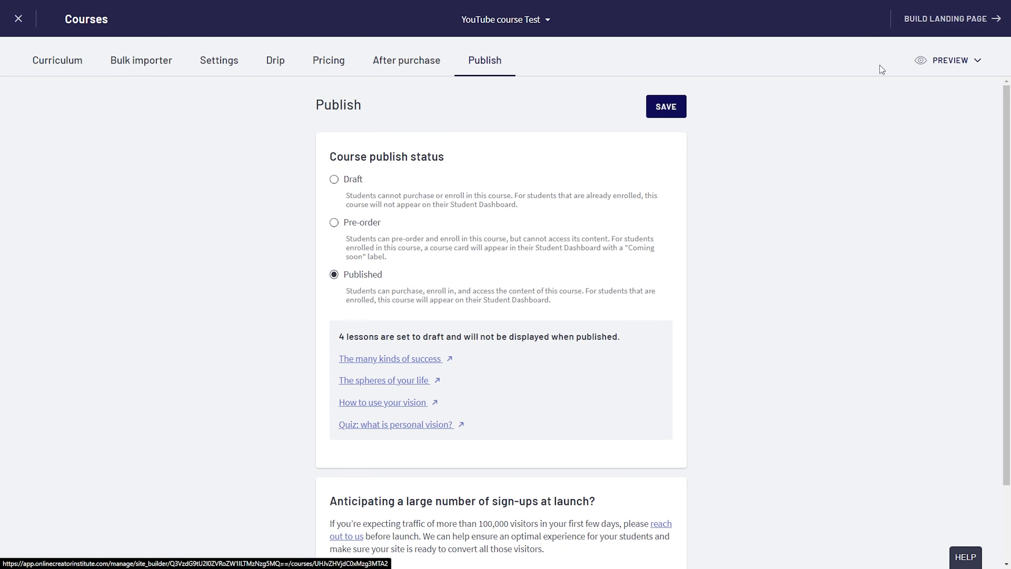
Open the course's landing page for editing and show the banner section's heading options
{"action": "left_click", "coordinate": [946, 26]}
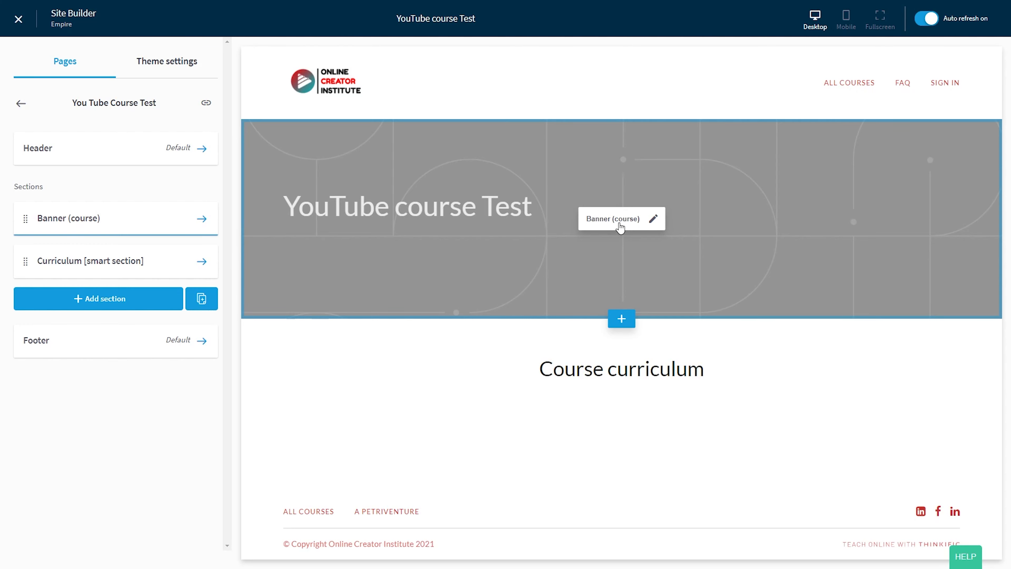
{"action": "left_click", "coordinate": [620, 228]}
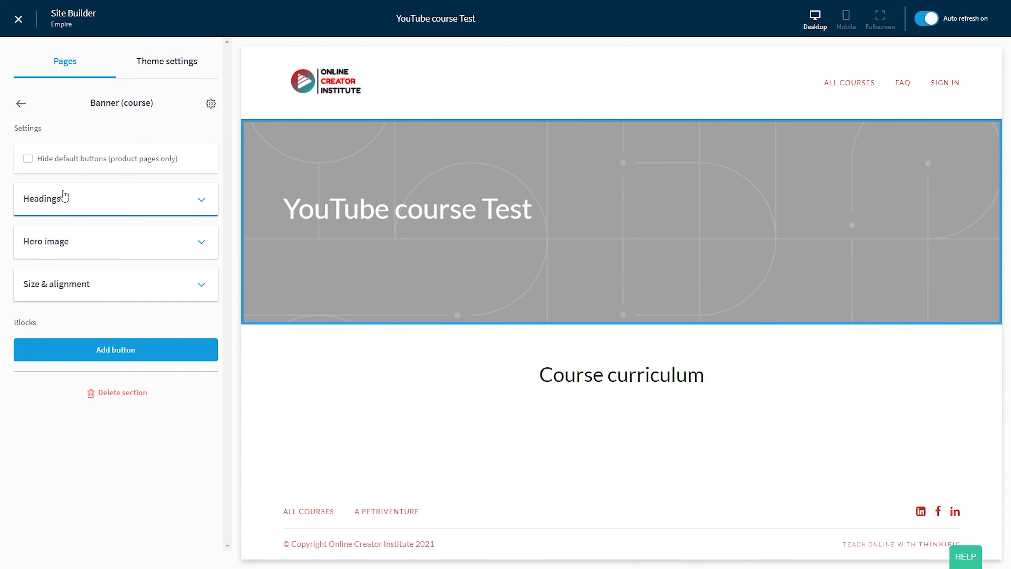
{"action": "left_click", "coordinate": [79, 205]}
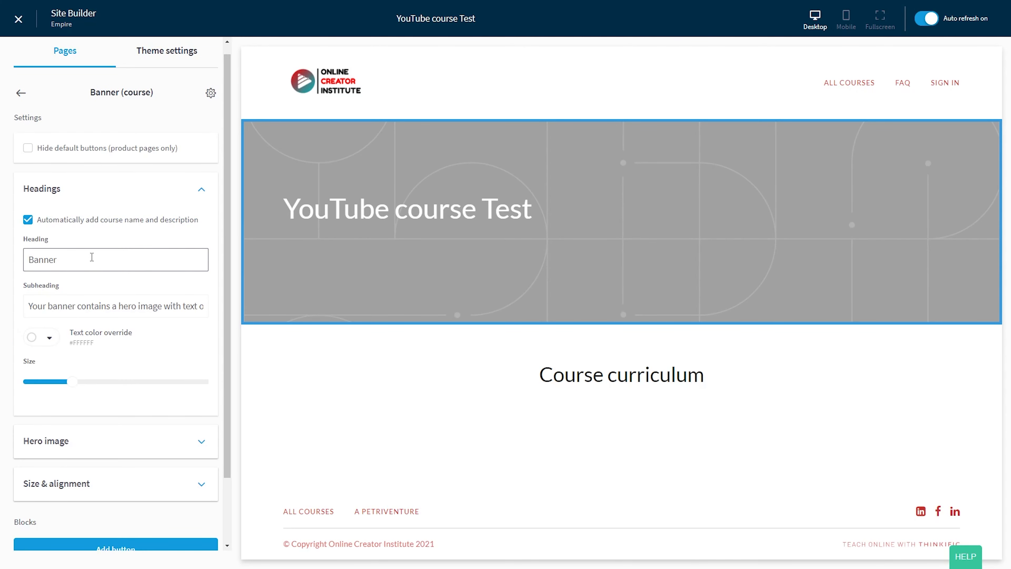
Turn off the automatic course name and description and set the banner heading to "adadssadasds"
{"action": "double_click", "coordinate": [55, 260]}
{"action": "type", "text": "asdasdasdasdas"}
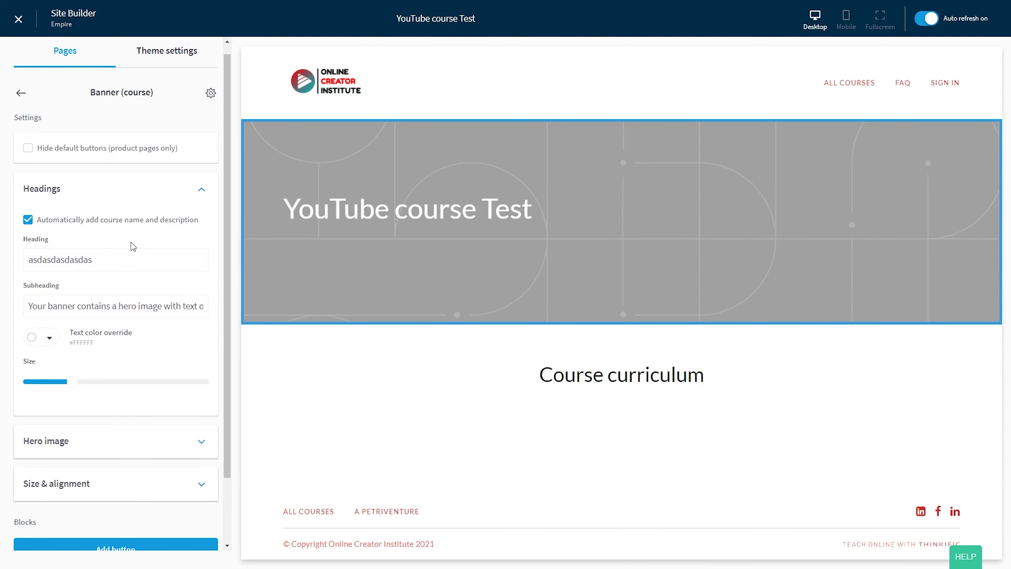
{"action": "left_click", "coordinate": [212, 251]}
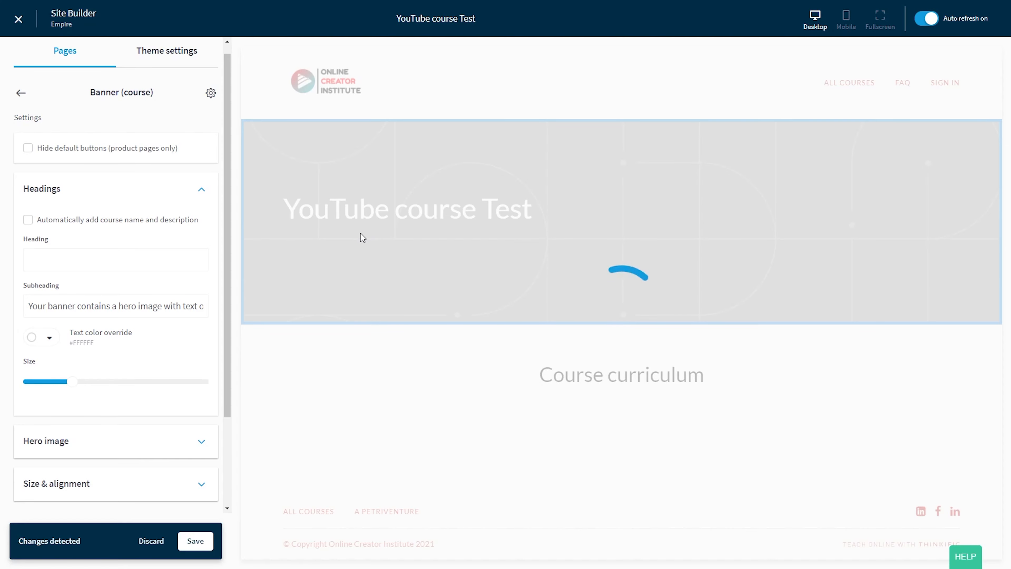
{"action": "left_click", "coordinate": [81, 257]}
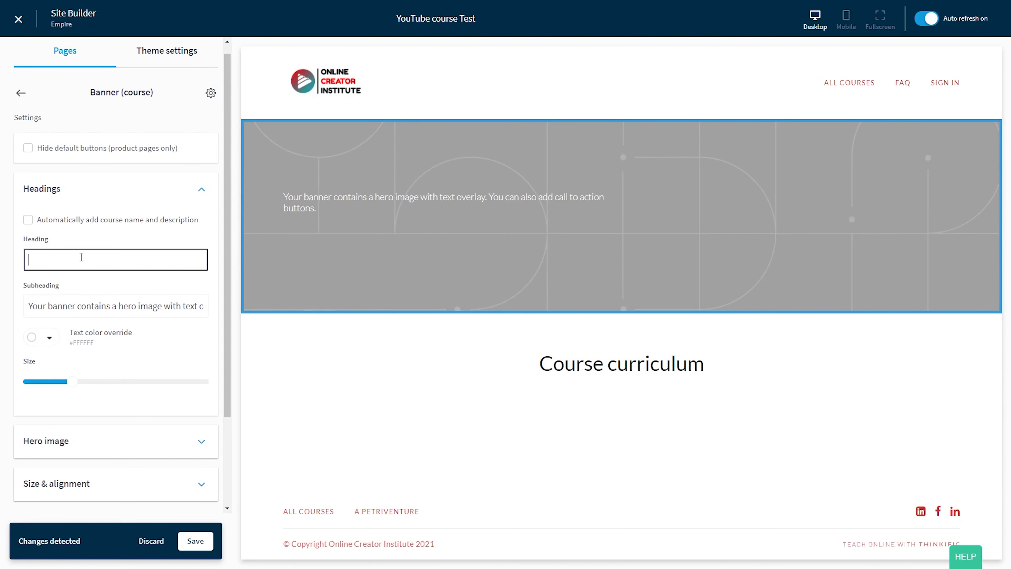
{"action": "type", "text": "adadssadasds"}
{"action": "left_click", "coordinate": [222, 265]}
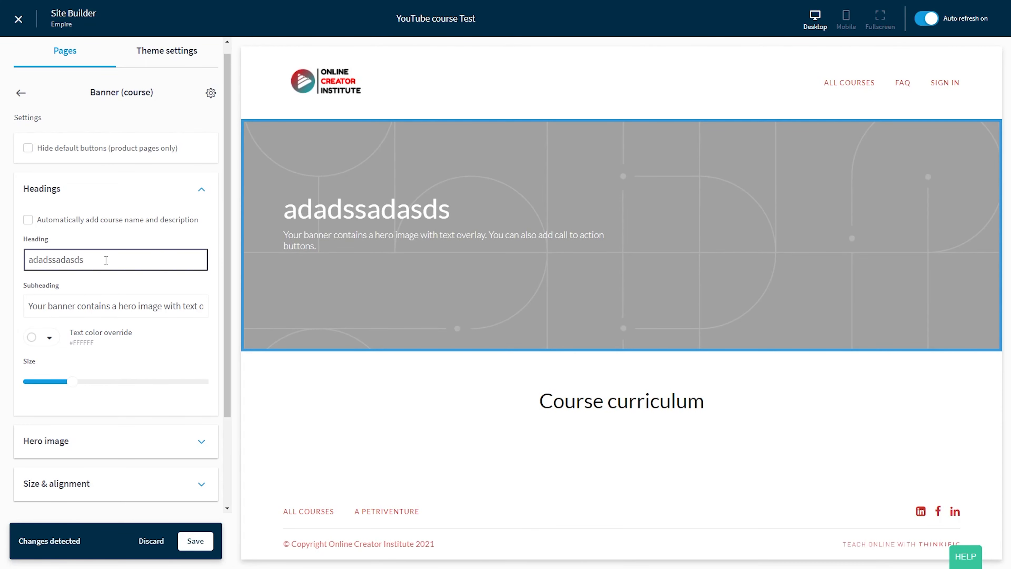
Turn the banner's automatic course name and description back on and collapse the heading options
{"action": "double_click", "coordinate": [106, 260]}
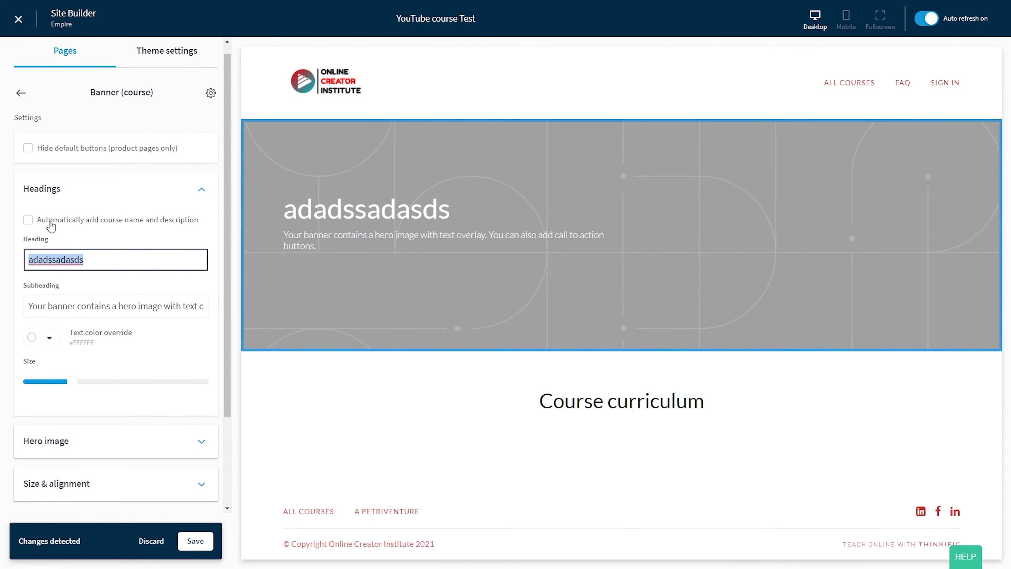
{"action": "left_click", "coordinate": [28, 220]}
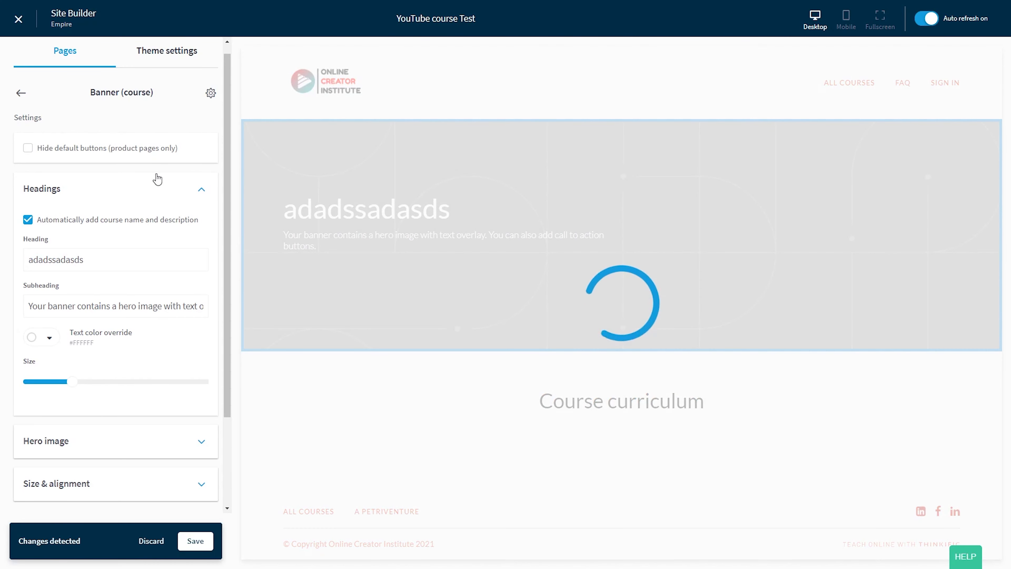
{"action": "left_click", "coordinate": [147, 193]}
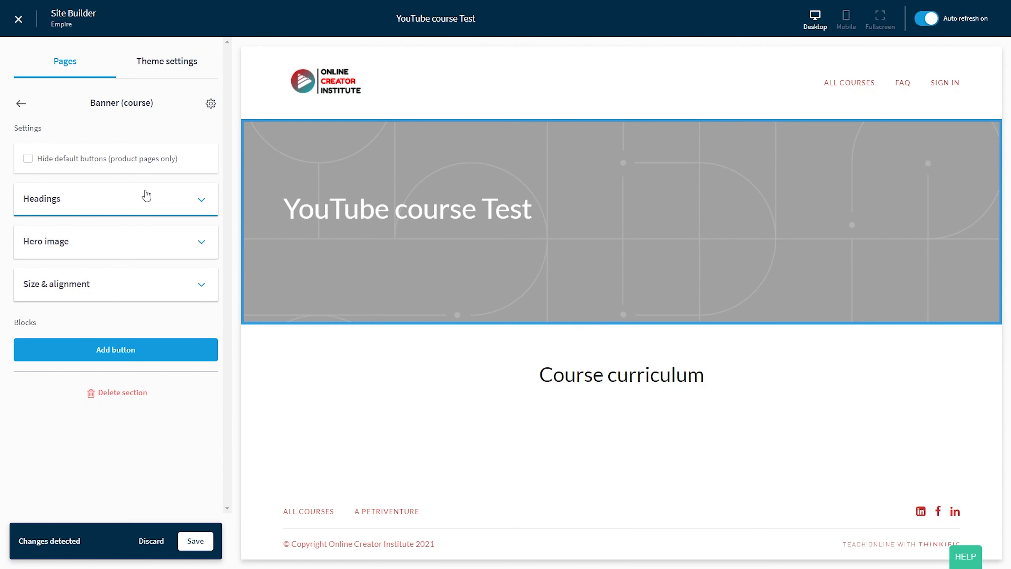
Look over the banner's hero image options, including the recommended image size, and its size and alignment options
{"action": "left_click", "coordinate": [106, 242]}
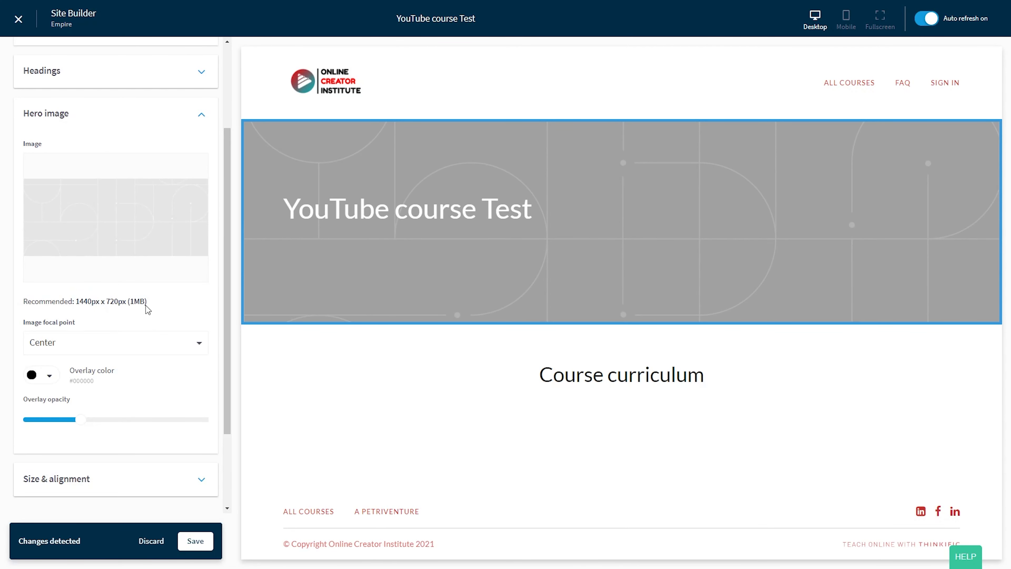
{"action": "left_click_drag", "start_coordinate": [140, 303], "coordinate": [81, 284]}
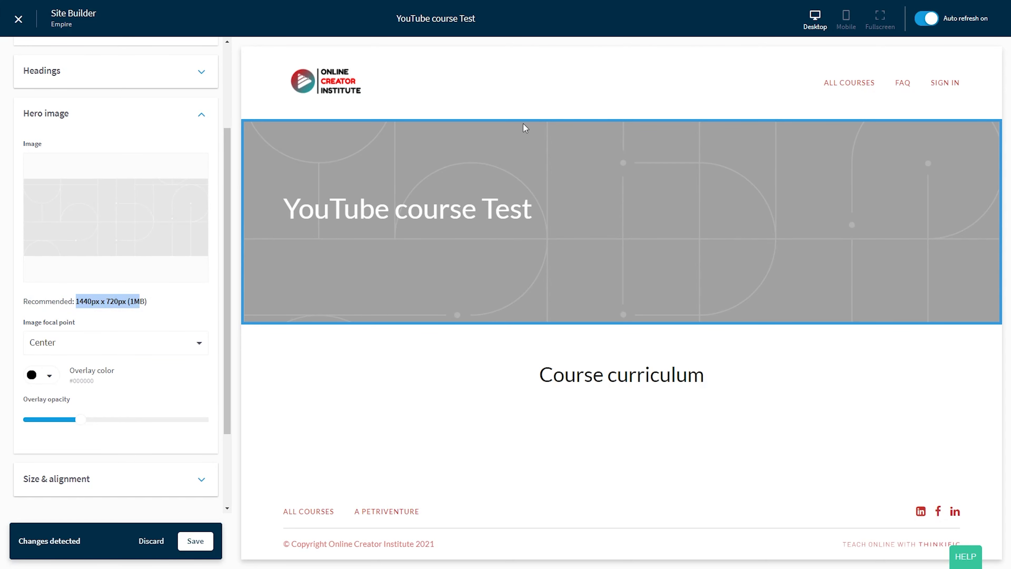
{"action": "left_click", "coordinate": [72, 478]}
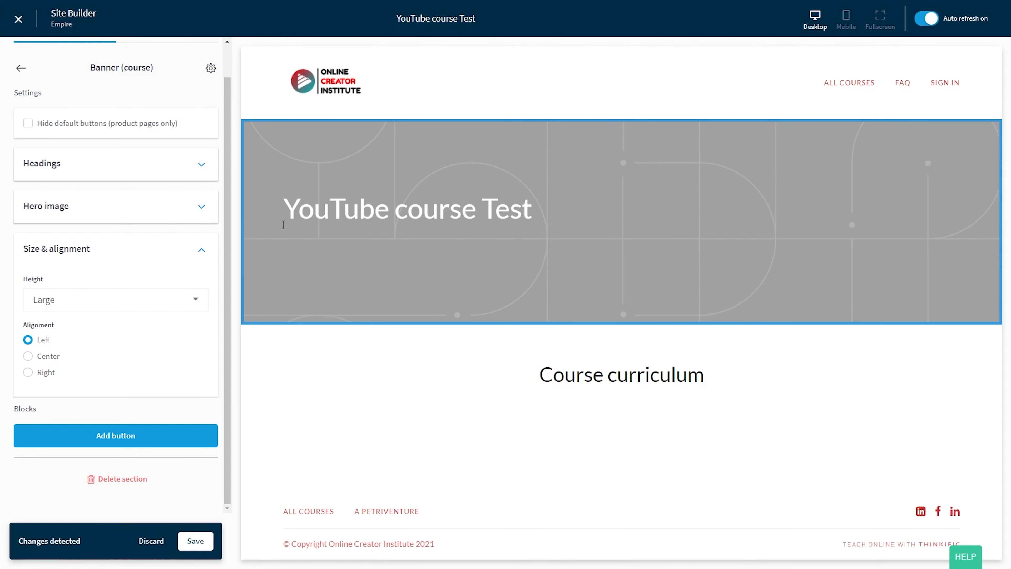
Center the banner's content and try the Small banner height before setting the height back to Large
{"action": "left_click", "coordinate": [29, 356]}
{"action": "left_click", "coordinate": [90, 298]}
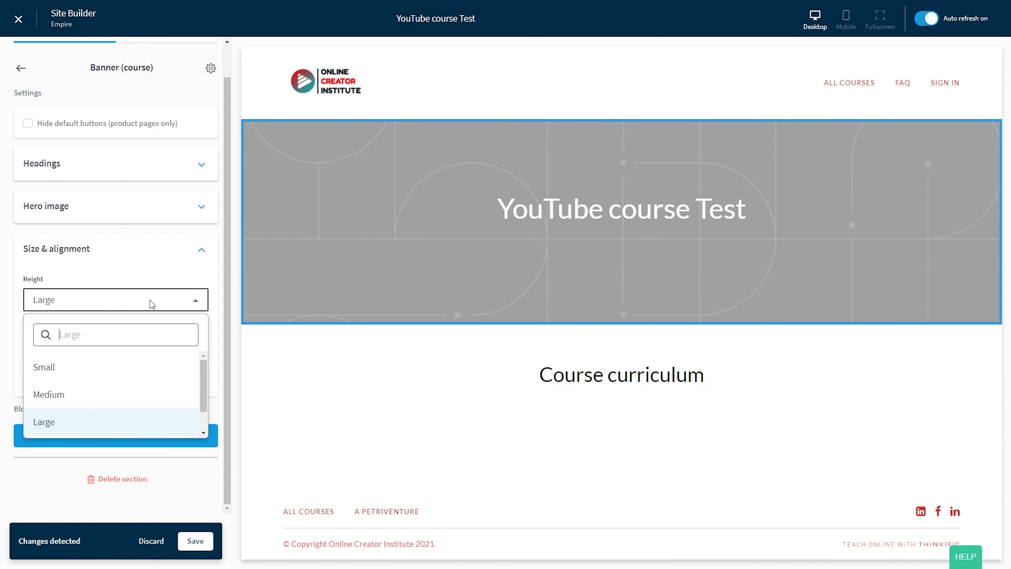
{"action": "left_click", "coordinate": [65, 370]}
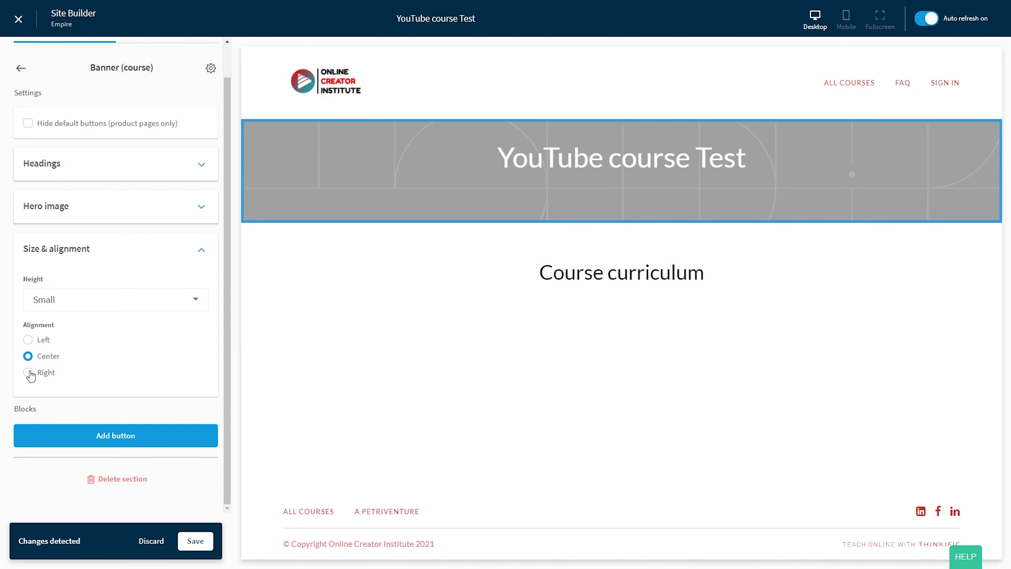
{"action": "left_click", "coordinate": [62, 297]}
{"action": "left_click", "coordinate": [47, 420]}
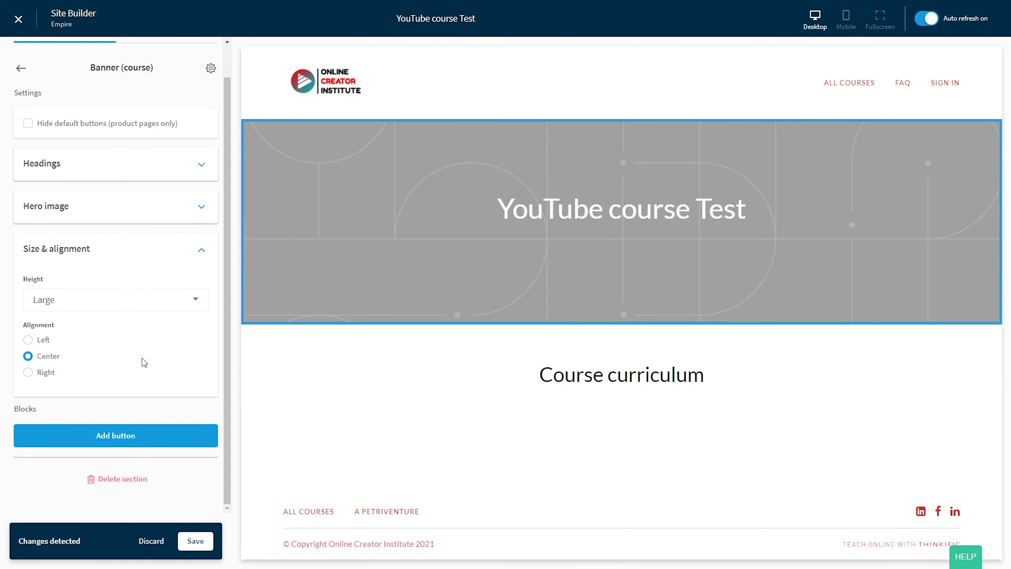
Remove the hero image from the course banner
{"action": "left_click", "coordinate": [120, 206]}
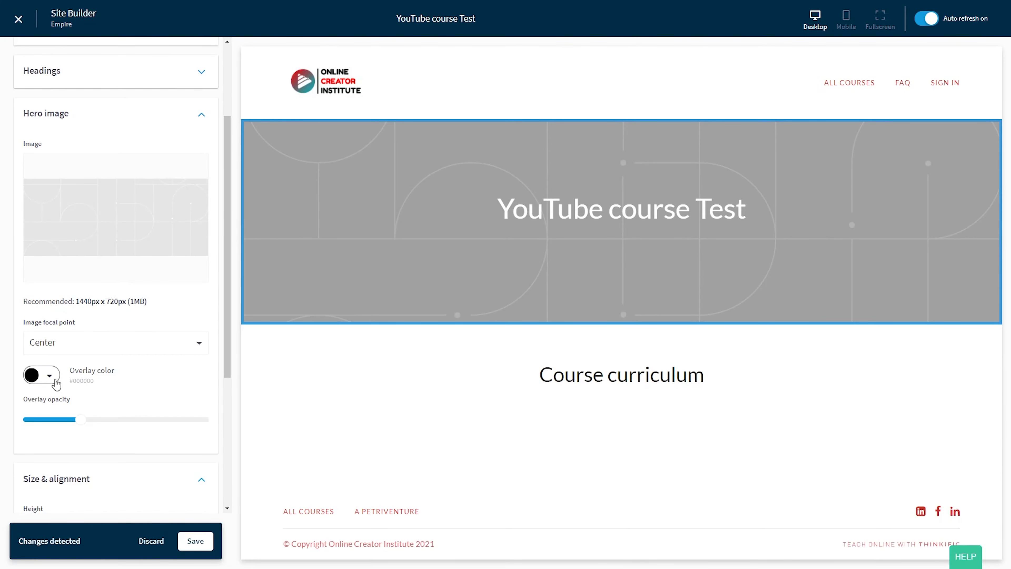
{"action": "mouse_move", "coordinate": [118, 239]}
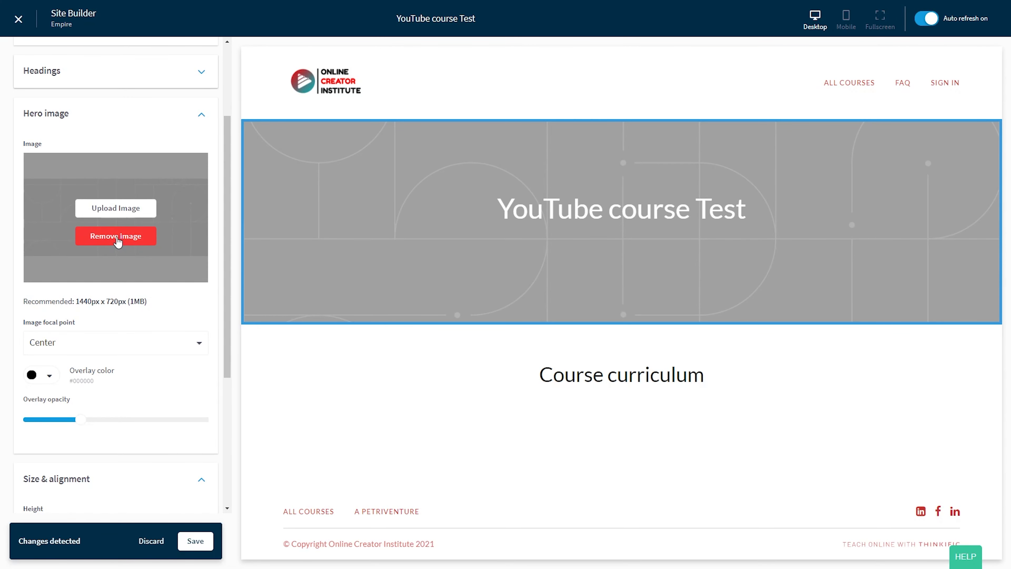
{"action": "left_click", "coordinate": [117, 238]}
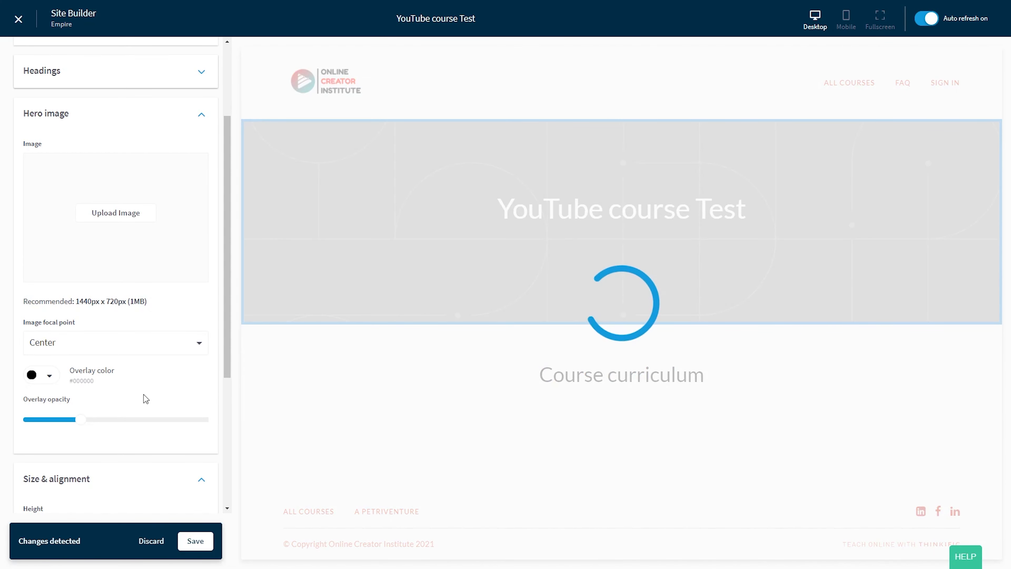
Try a bright red overlay color on the course banner
{"action": "left_click", "coordinate": [55, 381]}
{"action": "left_click", "coordinate": [104, 232]}
{"action": "left_click", "coordinate": [137, 210]}
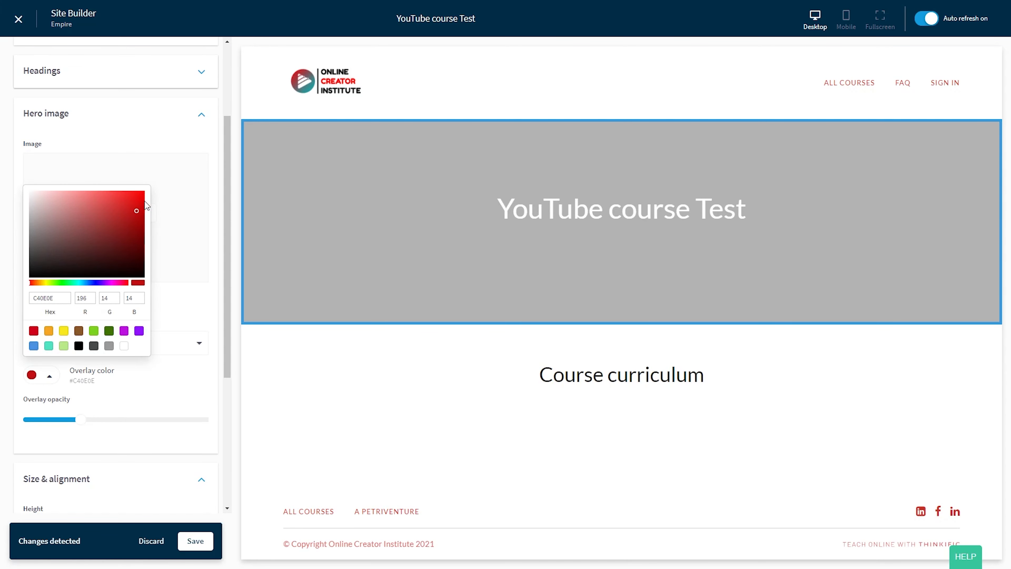
{"action": "left_click", "coordinate": [144, 192]}
{"action": "left_click", "coordinate": [134, 371]}
Set the banner's overlay color to blue #4A90E2 and raise the overlay opacity until the color is solid
{"action": "left_click", "coordinate": [45, 375]}
{"action": "left_click", "coordinate": [32, 347]}
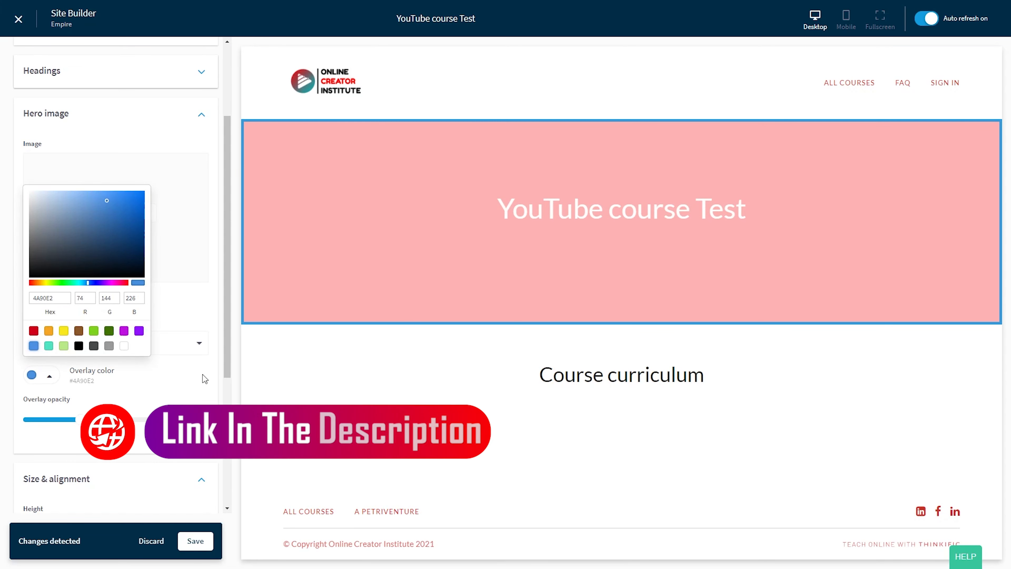
{"action": "left_click", "coordinate": [173, 386]}
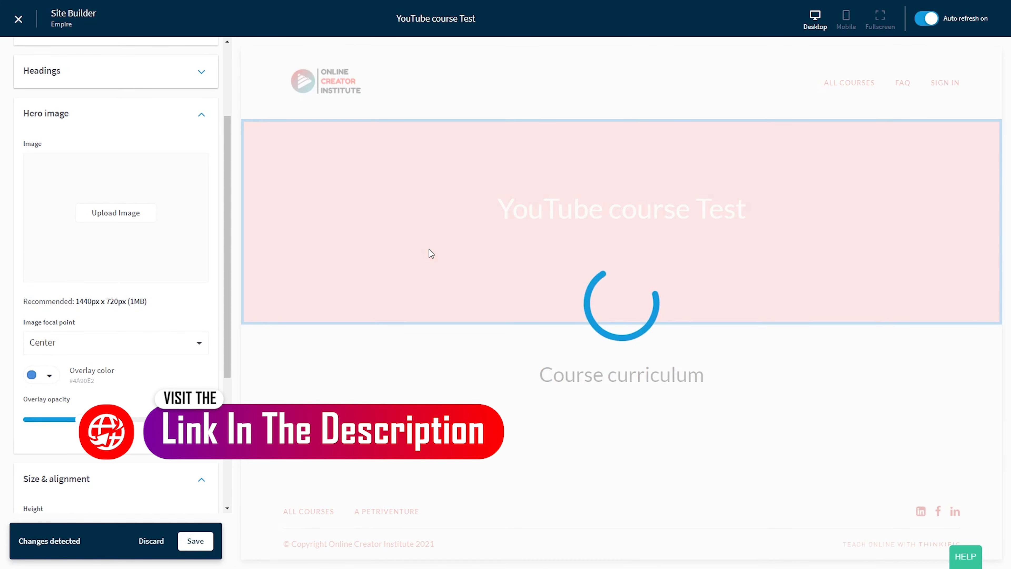
{"action": "left_click_drag", "start_coordinate": [82, 419], "coordinate": [170, 421]}
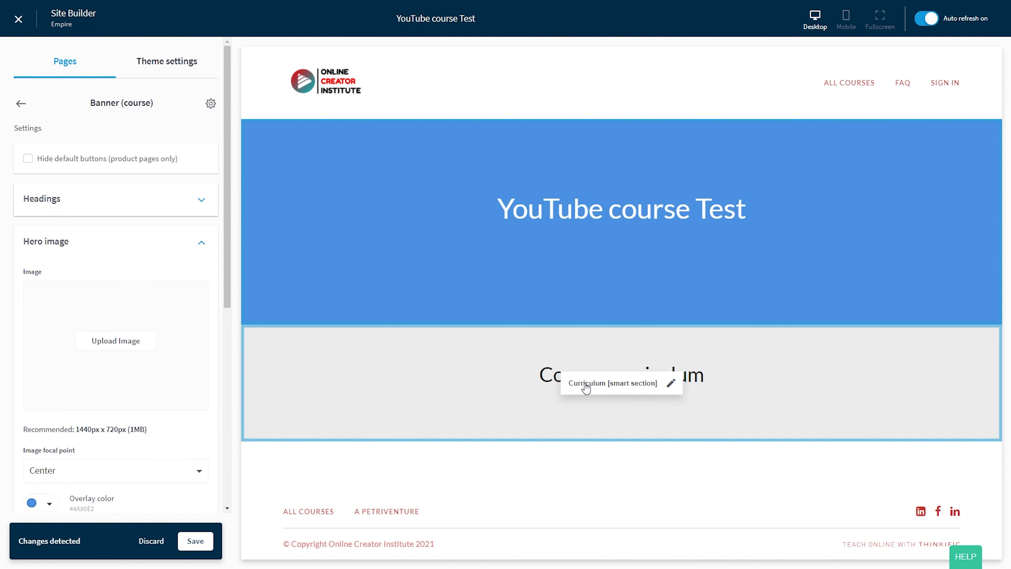
Look at the settings of the Curriculum smart section and return to the page's section list
{"action": "left_click", "coordinate": [22, 104]}
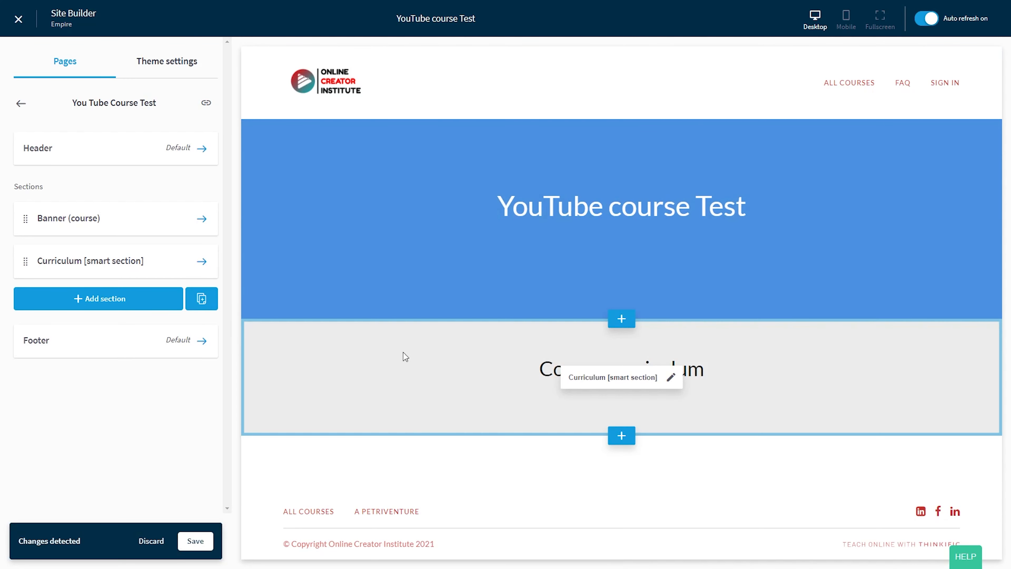
{"action": "left_click", "coordinate": [310, 356]}
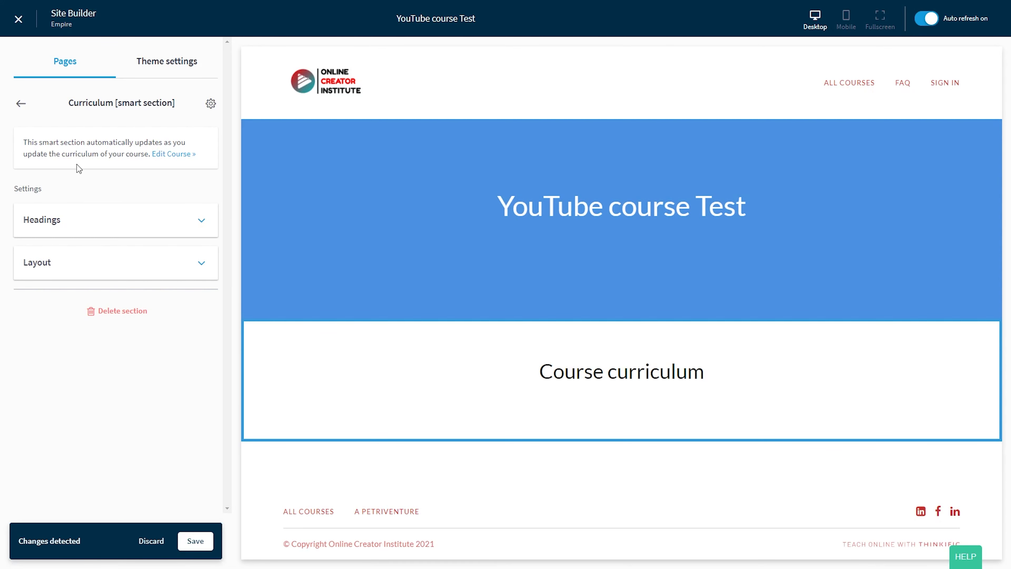
{"action": "left_click", "coordinate": [21, 103]}
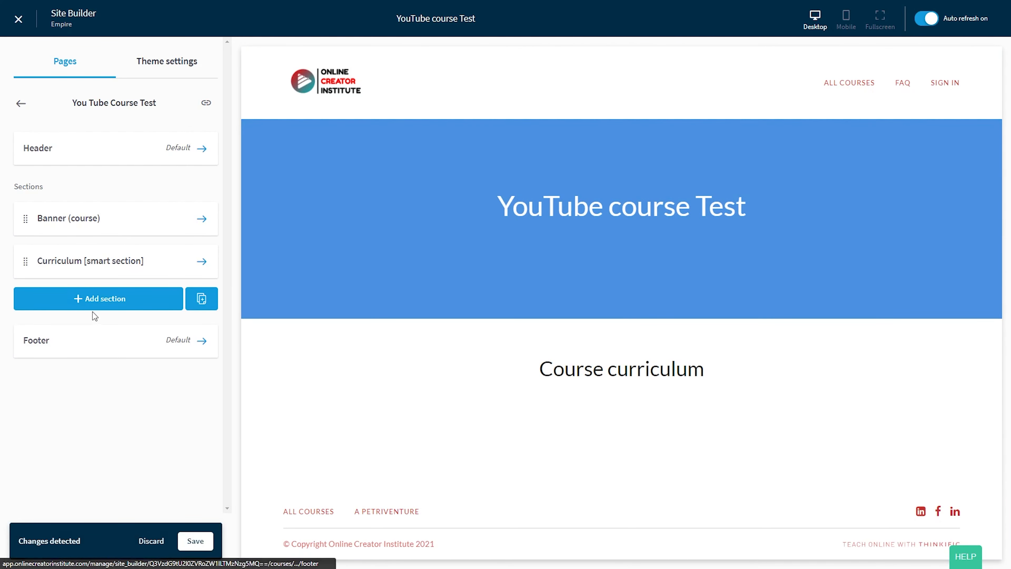
Browse the available section types and add a Call to action section below the curriculum
{"action": "left_click", "coordinate": [99, 304]}
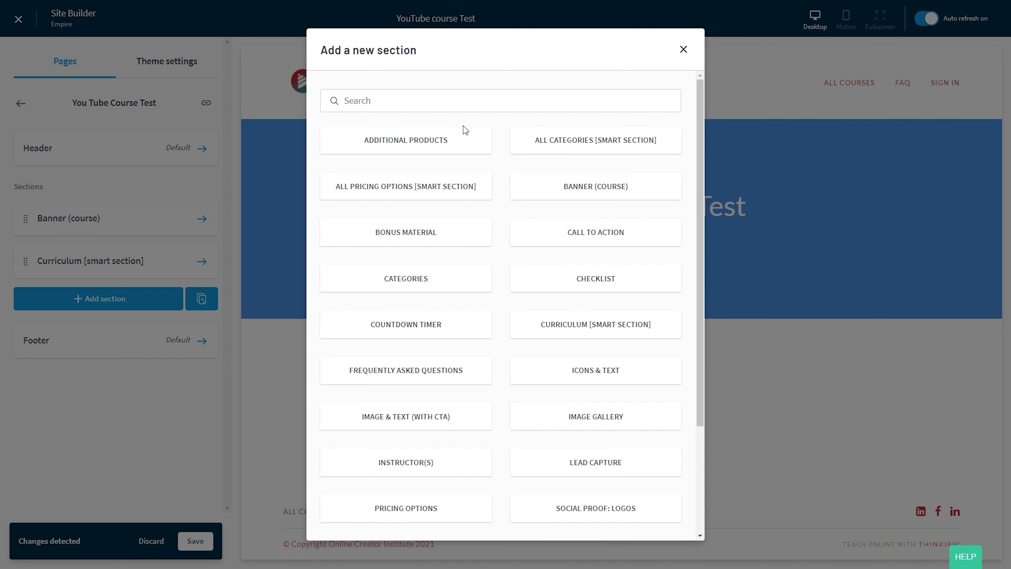
{"action": "scroll", "coordinate": [576, 497], "scroll_direction": "down", "scroll_amount": 3}
{"action": "scroll", "coordinate": [576, 497], "scroll_direction": "up", "scroll_amount": 3}
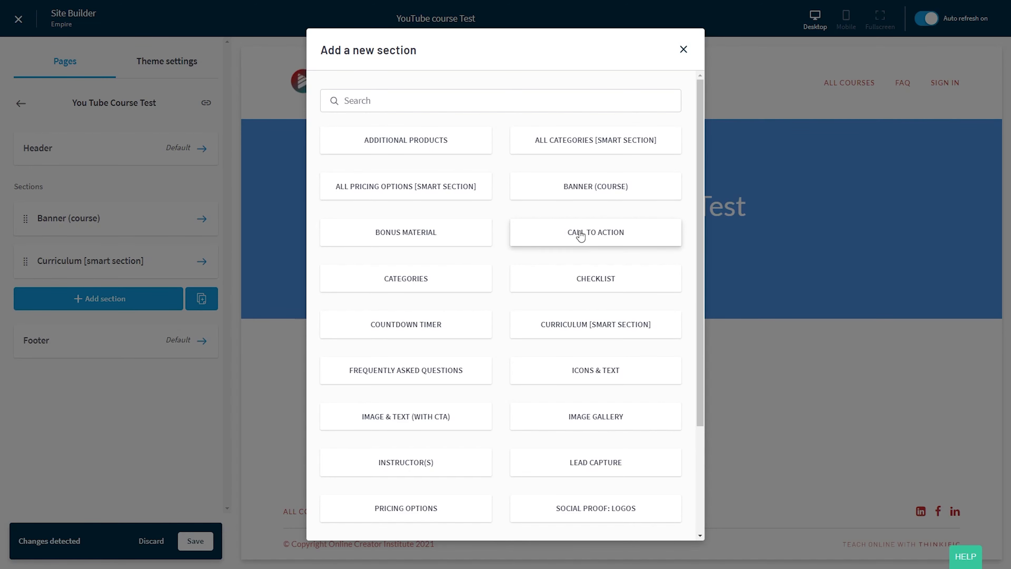
{"action": "left_click", "coordinate": [588, 239]}
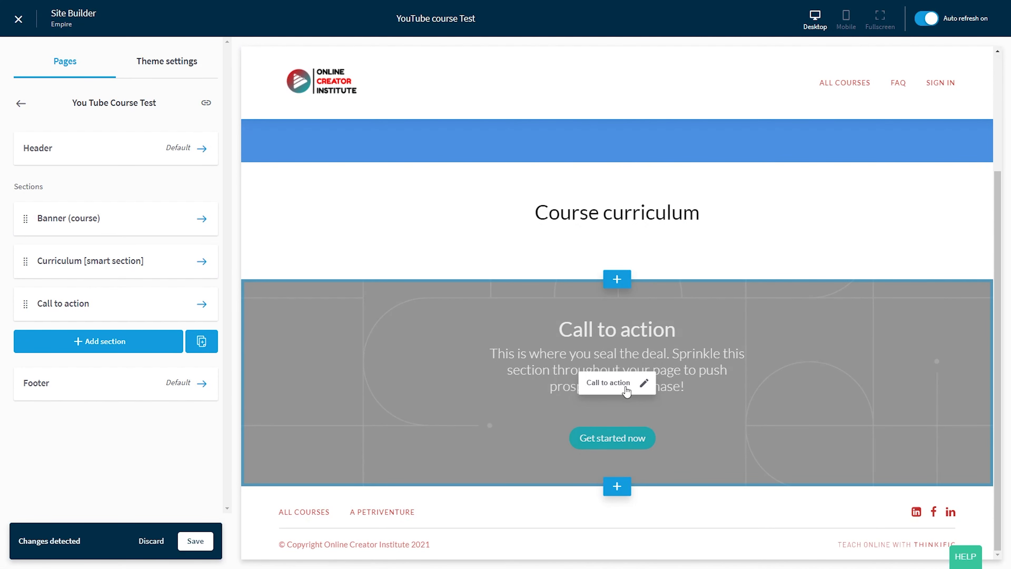
Set the heading of the Call to action section to "Buy now to get 20% off"
{"action": "left_click", "coordinate": [626, 392]}
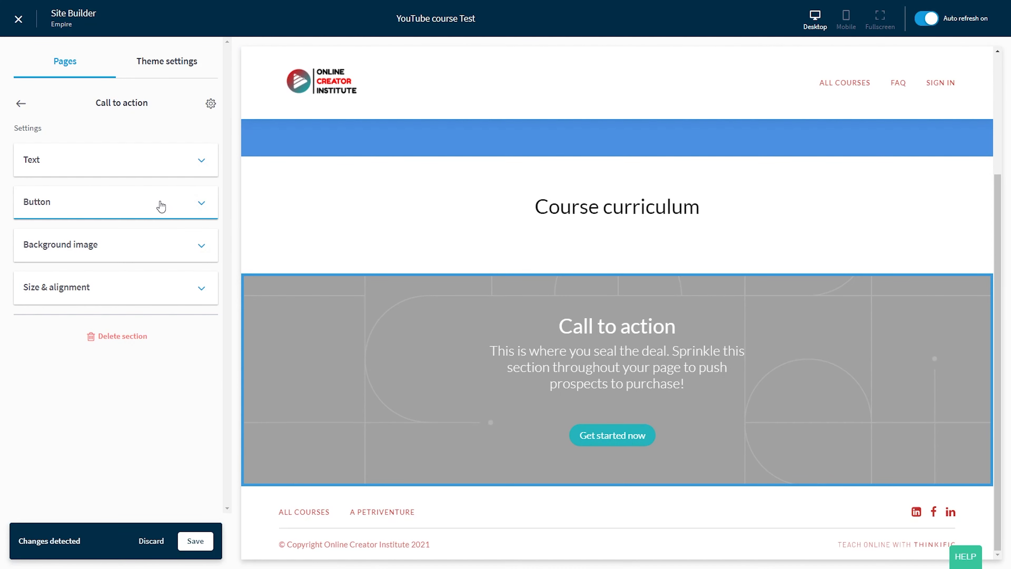
{"action": "left_click", "coordinate": [97, 153]}
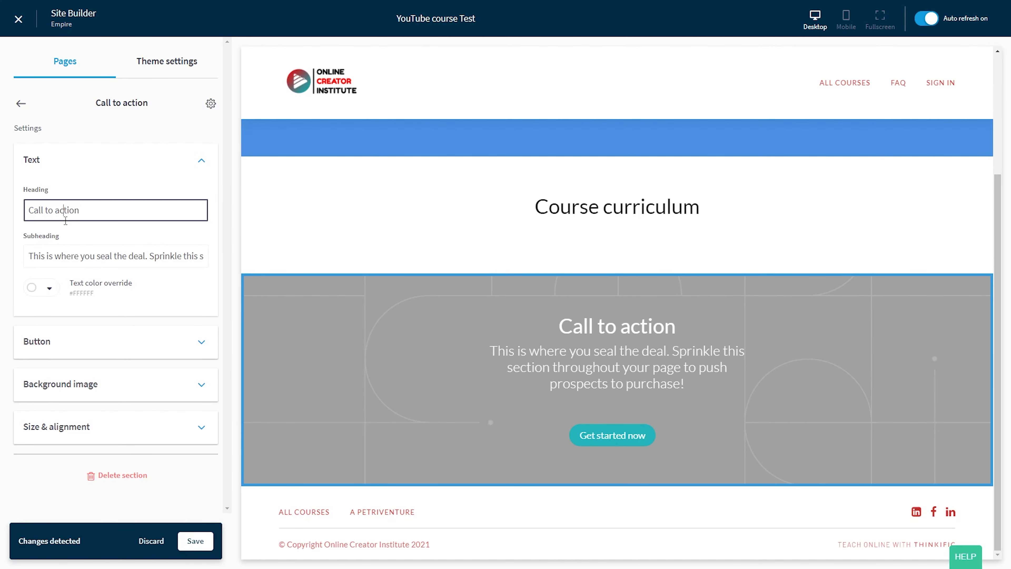
{"action": "double_click", "coordinate": [60, 211]}
{"action": "triple_click", "coordinate": [48, 209]}
{"action": "type", "text": "Buy now to get 20% off"}
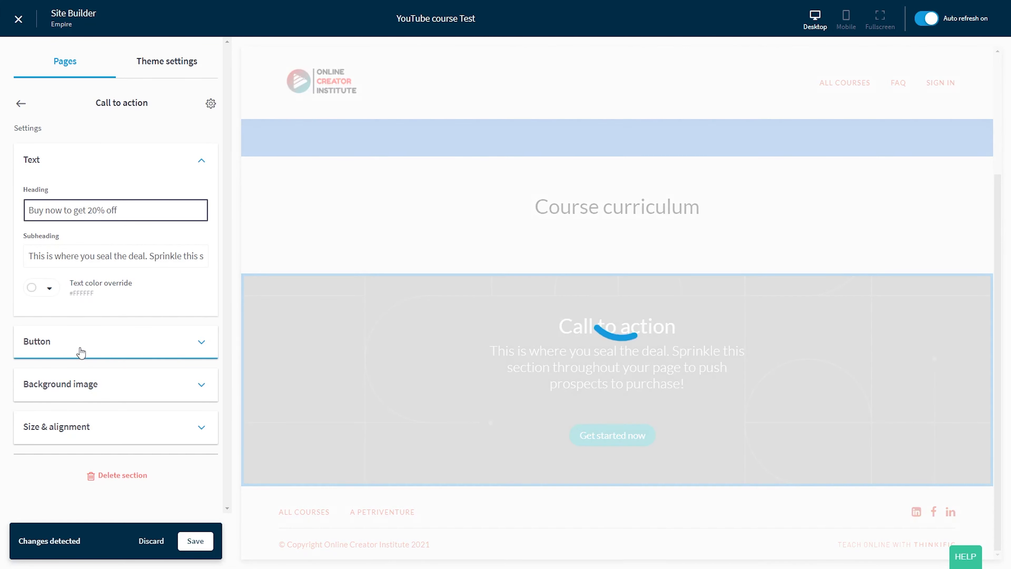
Change the Call to action section's button text to "Grab it today"
{"action": "left_click", "coordinate": [99, 349]}
{"action": "triple_click", "coordinate": [75, 234]}
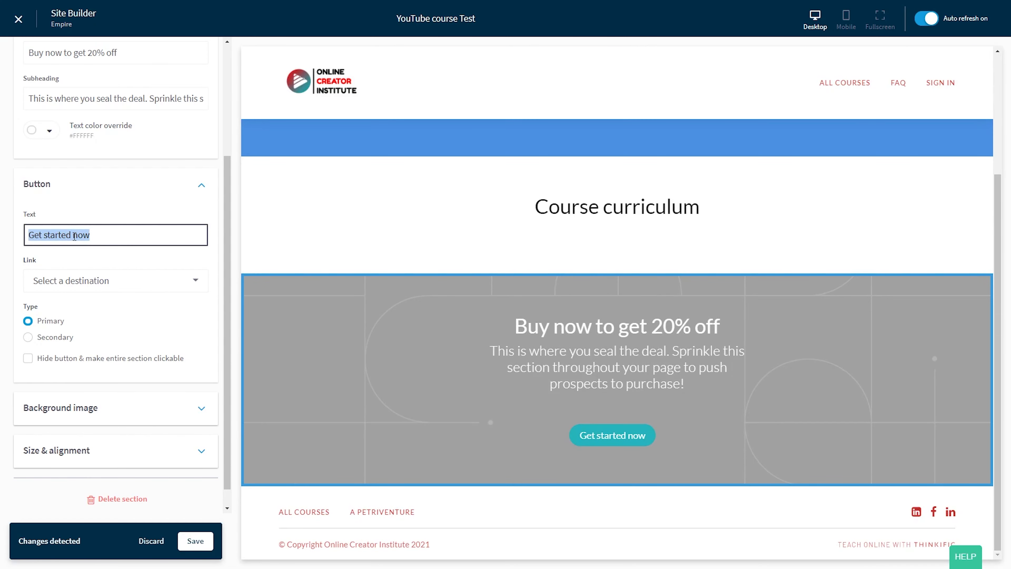
{"action": "type", "text": "Grab it today"}
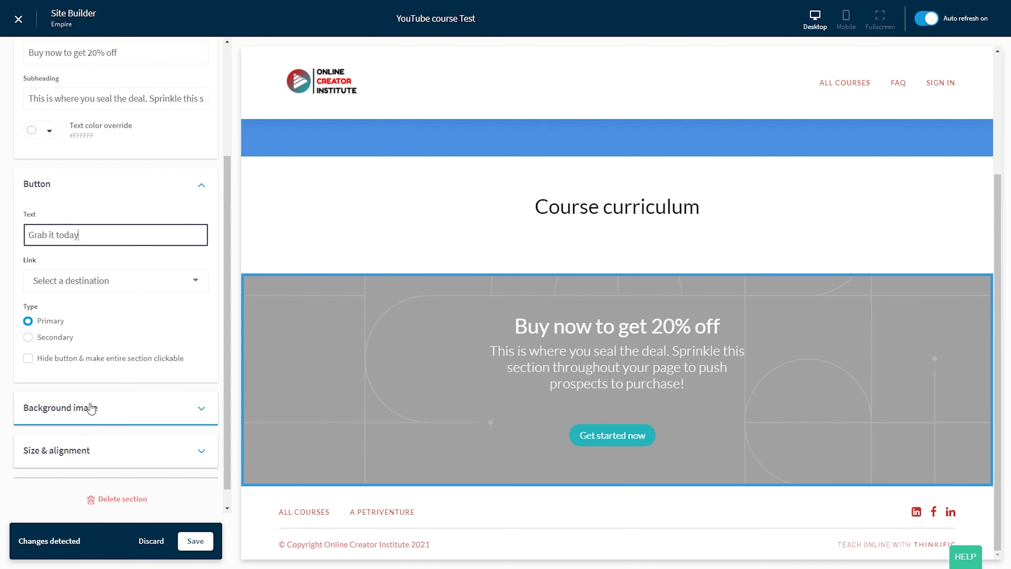
Remove the Call to action section's background image and raise its black overlay opacity to the maximum
{"action": "left_click", "coordinate": [92, 408]}
{"action": "scroll", "coordinate": [119, 378], "scroll_direction": "down", "scroll_amount": 6}
{"action": "scroll", "coordinate": [120, 244], "scroll_direction": "up", "scroll_amount": 7}
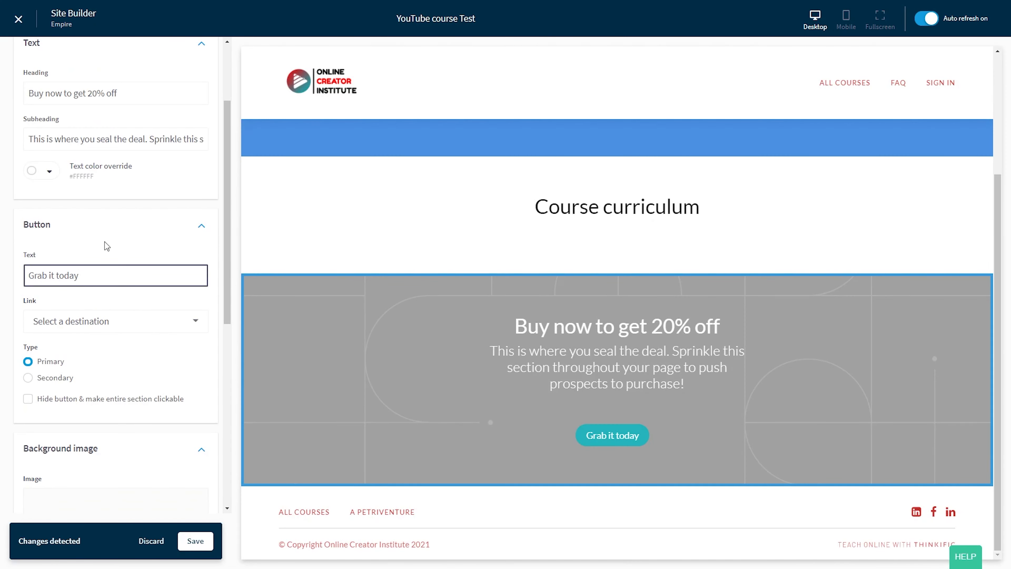
{"action": "left_click", "coordinate": [90, 226]}
{"action": "mouse_move", "coordinate": [83, 316]}
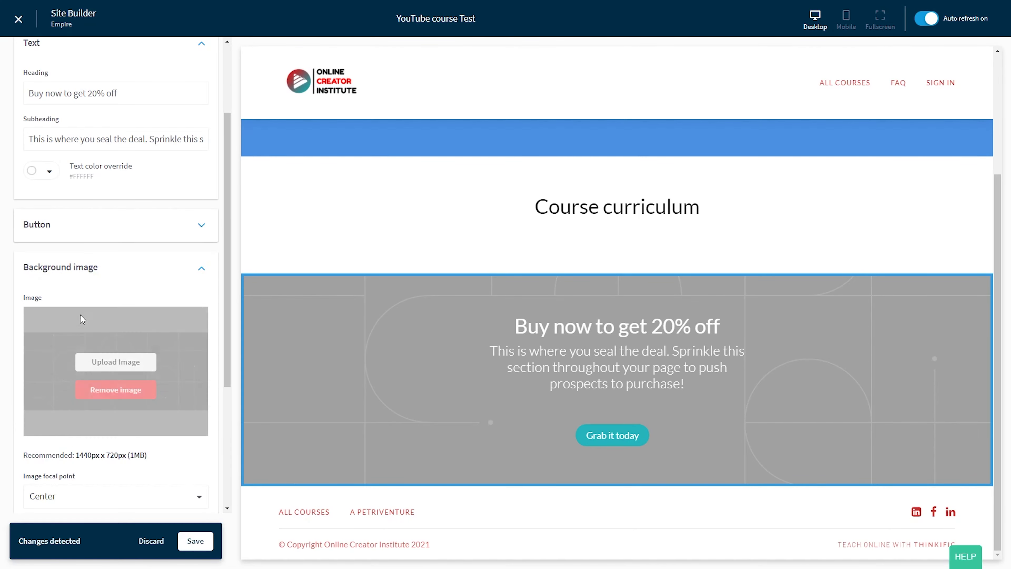
{"action": "left_click", "coordinate": [108, 393]}
{"action": "scroll", "coordinate": [89, 385], "scroll_direction": "down", "scroll_amount": 3}
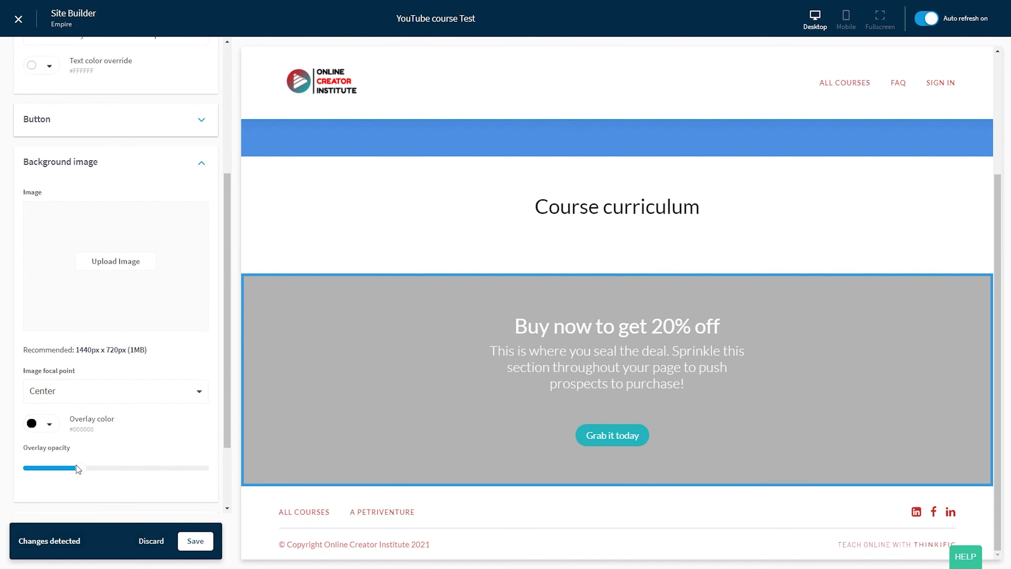
{"action": "left_click_drag", "start_coordinate": [79, 469], "coordinate": [269, 474]}
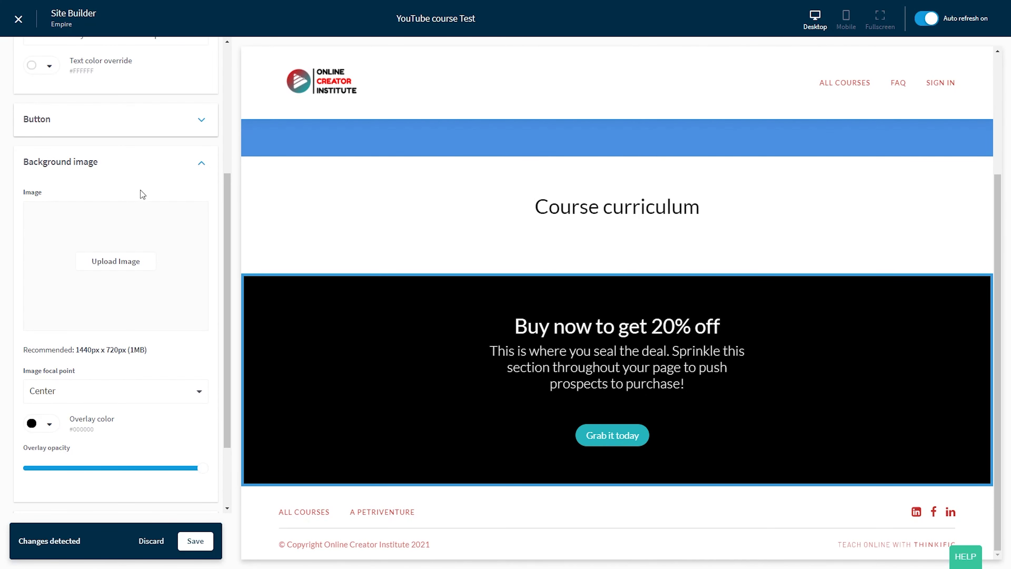
{"action": "left_click", "coordinate": [131, 169]}
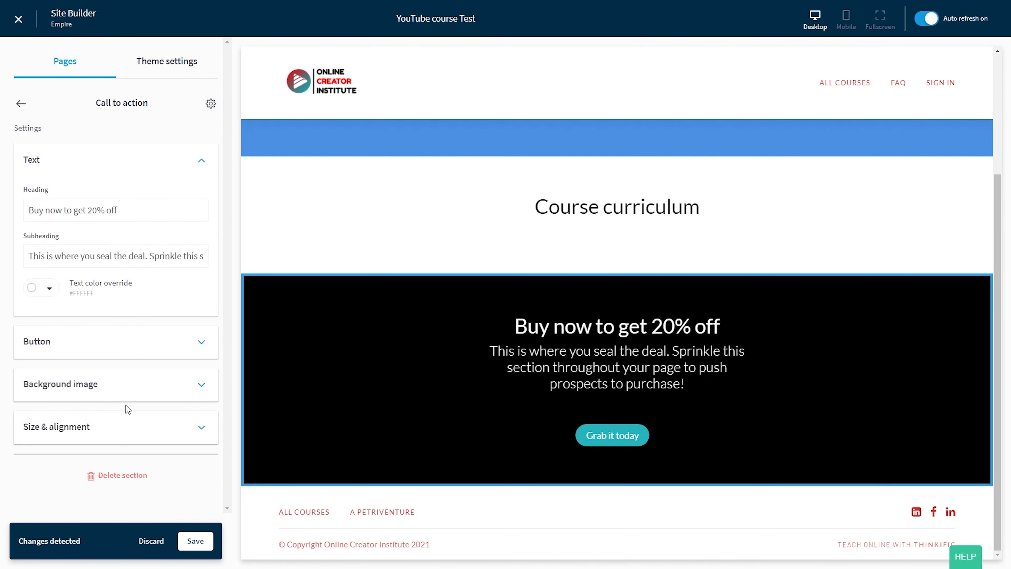
Align the Call to action section's content to the left, review the page and leave the section's settings
{"action": "left_click", "coordinate": [149, 422]}
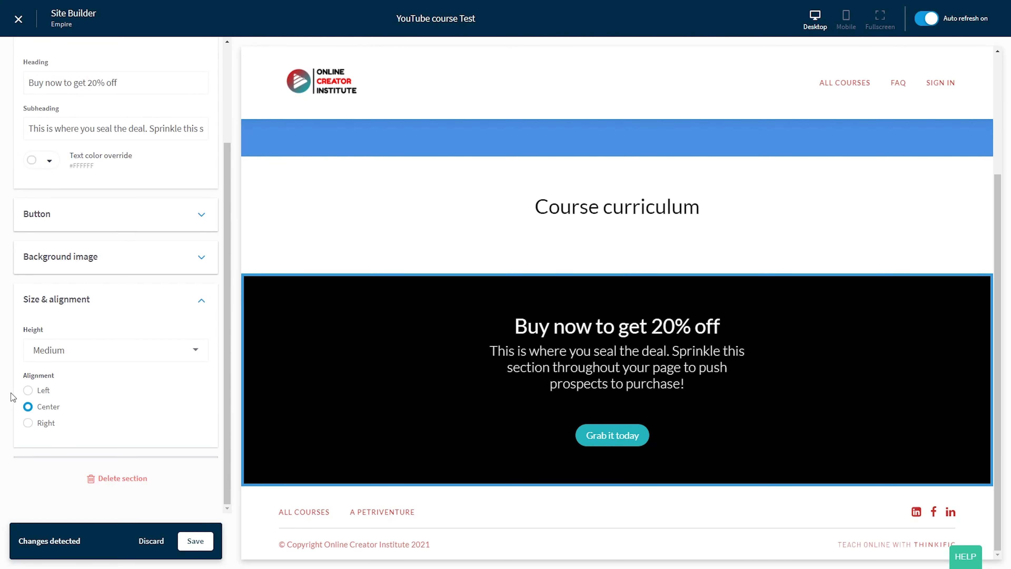
{"action": "left_click", "coordinate": [28, 391]}
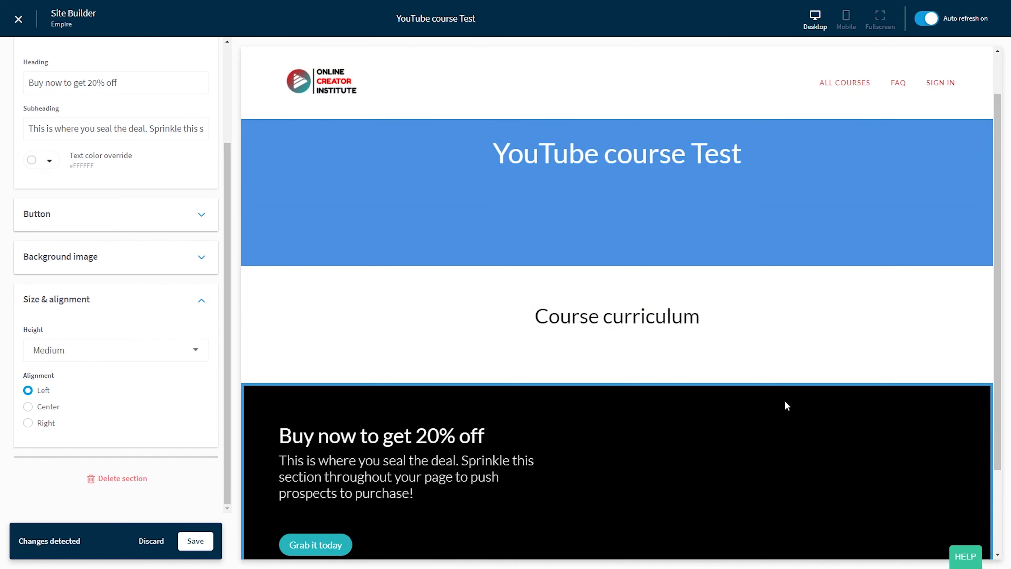
{"action": "scroll", "coordinate": [60, 104], "scroll_direction": "up", "scroll_amount": 3}
{"action": "left_click", "coordinate": [21, 105]}
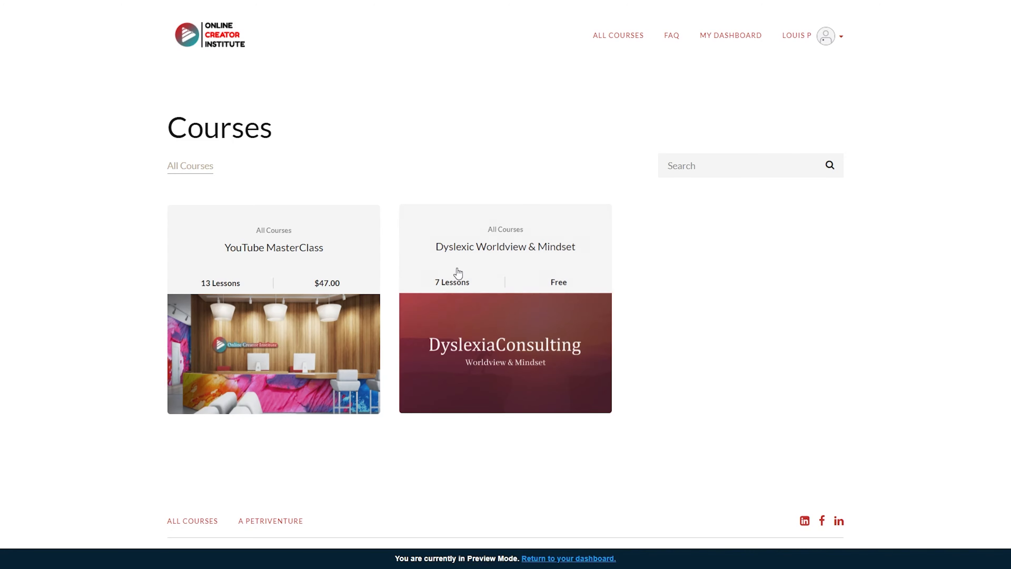
Open the YouTube MasterClass landing page and examine its banner title, instructor introduction and opening sales text
{"action": "left_click", "coordinate": [238, 247]}
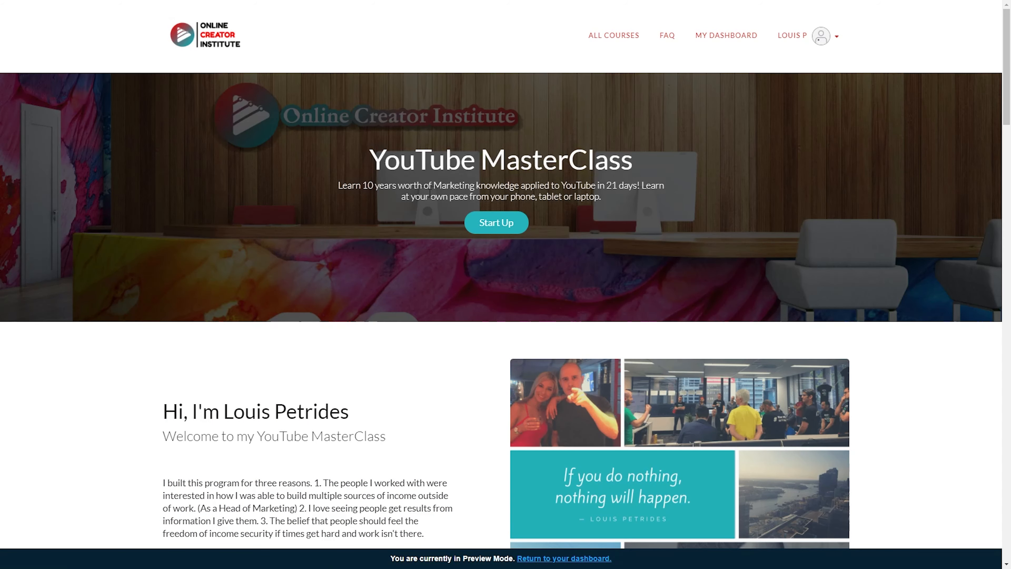
{"action": "left_click_drag", "start_coordinate": [367, 158], "coordinate": [588, 159]}
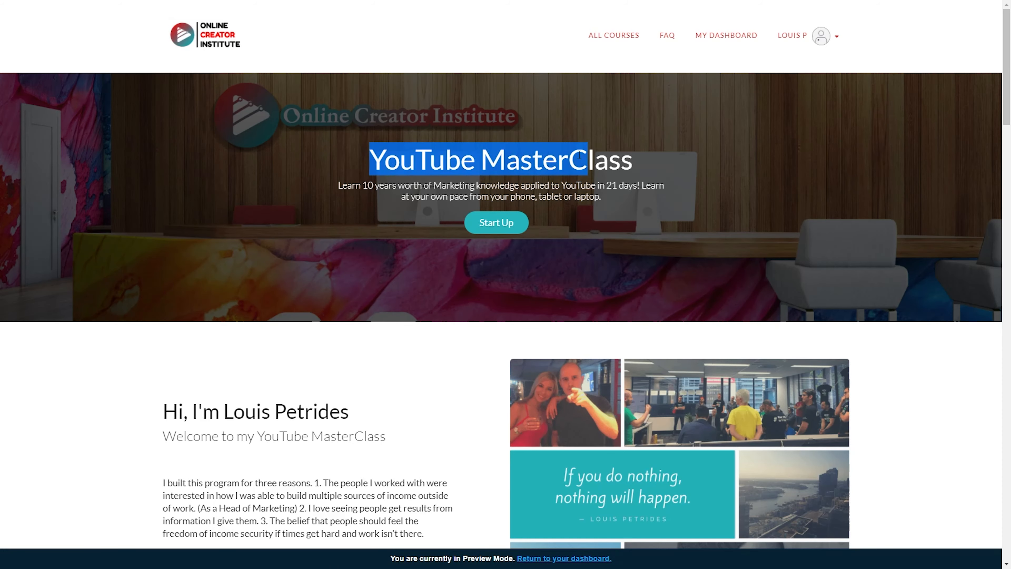
{"action": "left_click", "coordinate": [685, 155]}
{"action": "left_click_drag", "start_coordinate": [1006, 60], "coordinate": [1006, 99]}
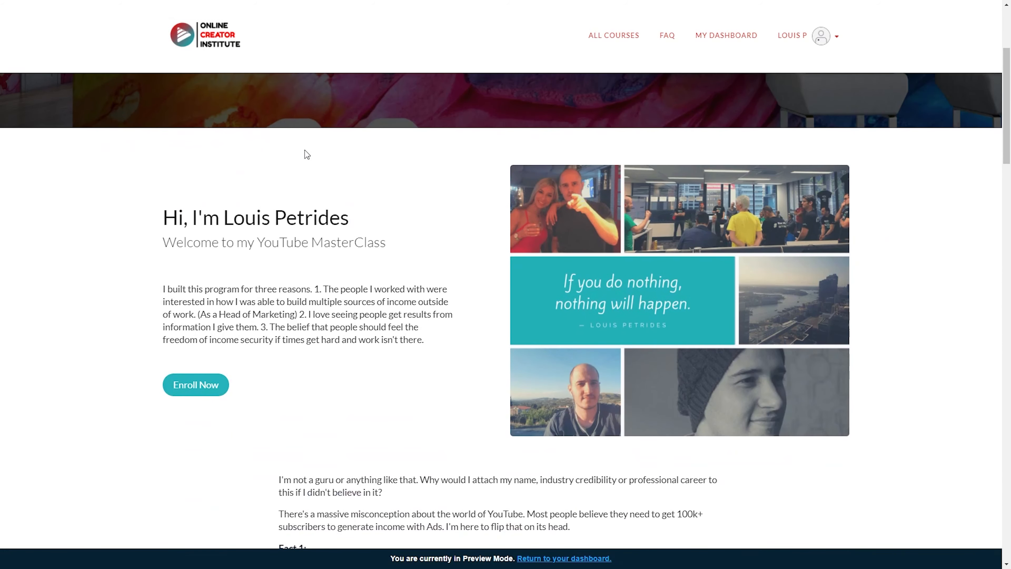
{"action": "scroll", "coordinate": [422, 314], "scroll_direction": "down", "scroll_amount": 8}
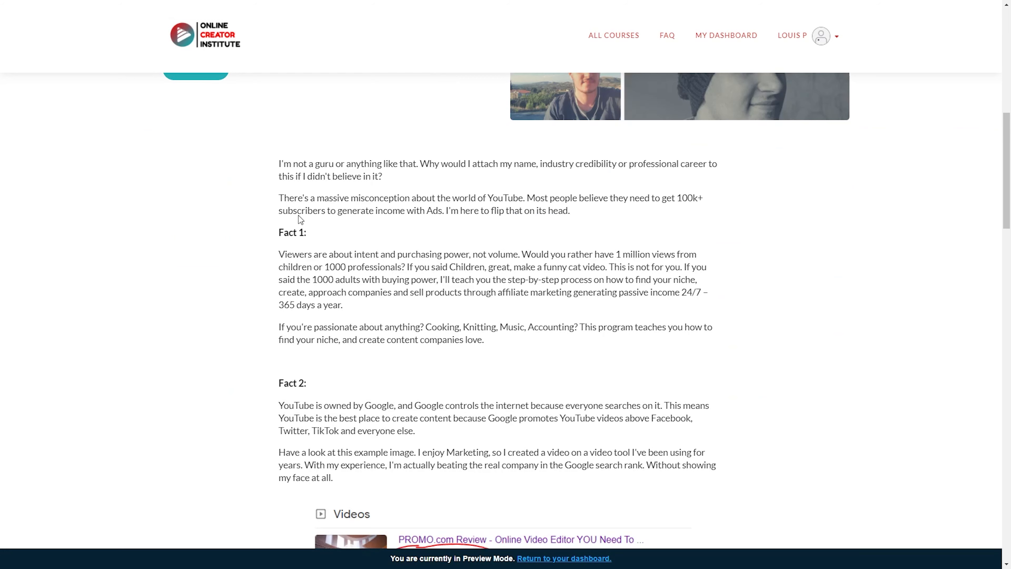
{"action": "left_click_drag", "start_coordinate": [273, 163], "coordinate": [571, 210]}
{"action": "left_click", "coordinate": [571, 209]}
Read through the landing page's Fact sections and example images down to the e-learning platform section
{"action": "scroll", "coordinate": [546, 242], "scroll_direction": "down", "scroll_amount": 5}
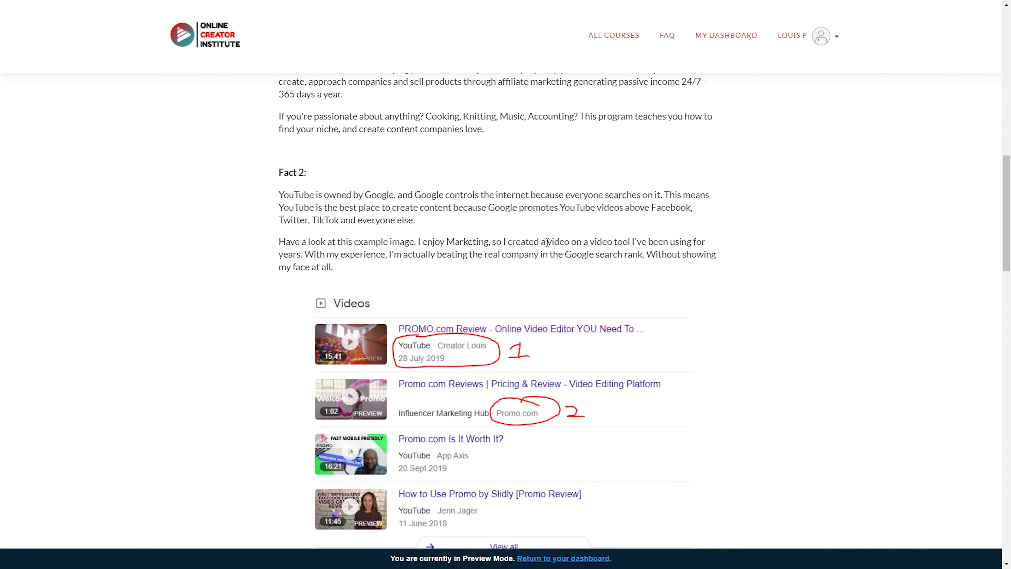
{"action": "scroll", "coordinate": [546, 242], "scroll_direction": "down", "scroll_amount": 6}
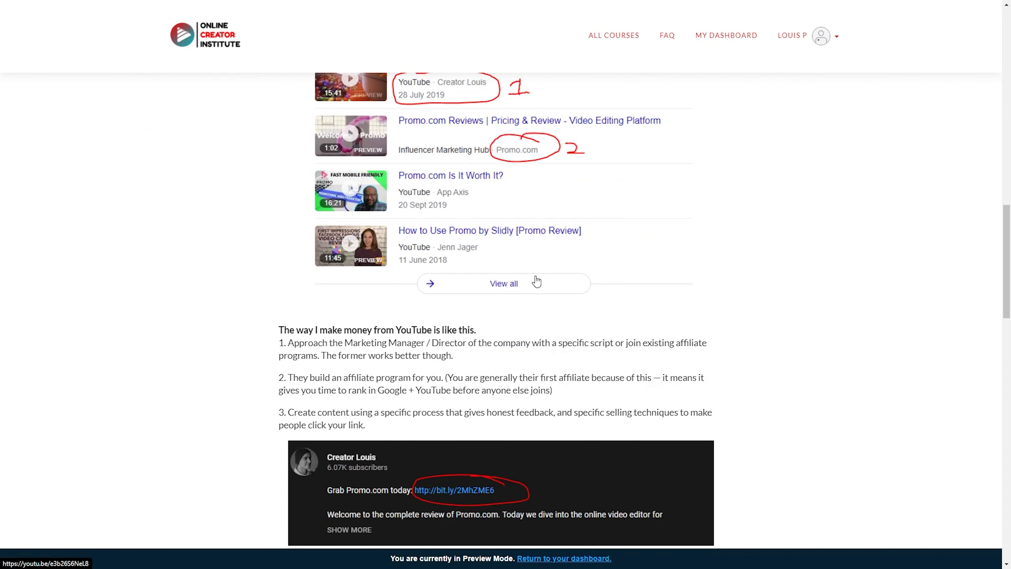
{"action": "scroll", "coordinate": [536, 282], "scroll_direction": "down", "scroll_amount": 4}
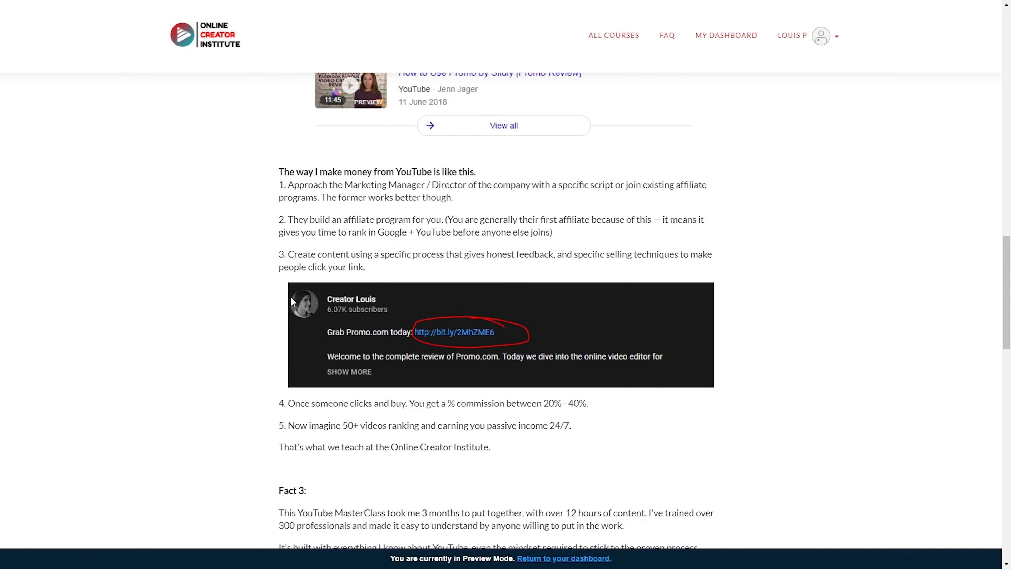
{"action": "scroll", "coordinate": [292, 301], "scroll_direction": "down", "scroll_amount": 14}
{"action": "left_click_drag", "start_coordinate": [528, 310], "coordinate": [792, 297]}
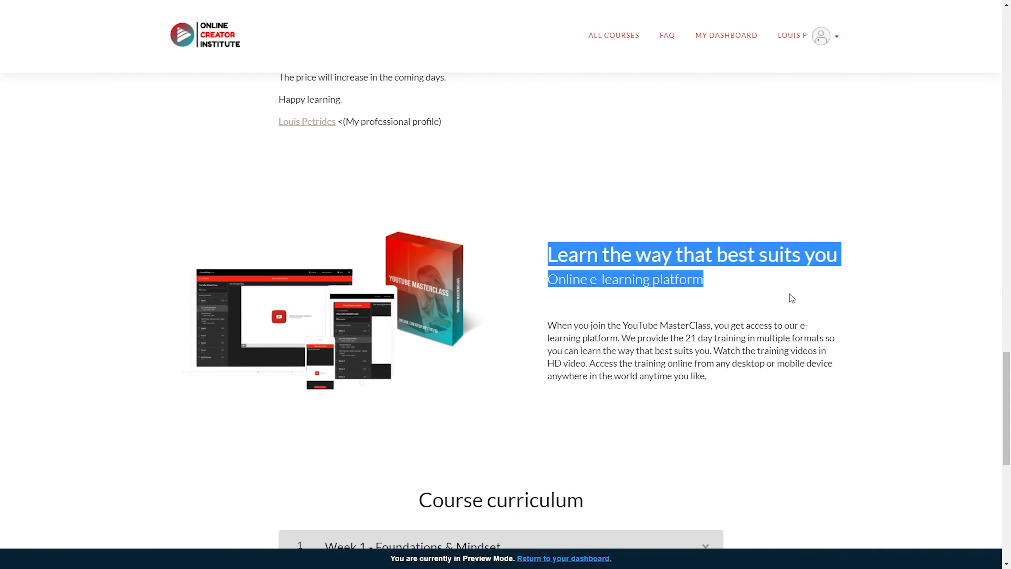
{"action": "left_click", "coordinate": [786, 288]}
Expand Week 2, Week 3 and the BONUS Module in the course curriculum and review the listed lessons
{"action": "scroll", "coordinate": [562, 254], "scroll_direction": "down", "scroll_amount": 7}
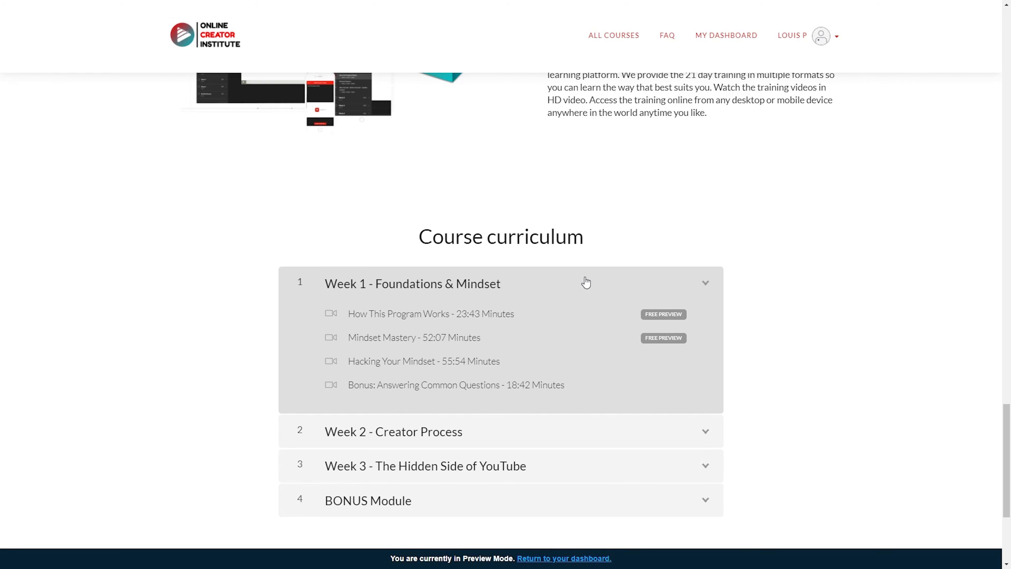
{"action": "scroll", "coordinate": [507, 383], "scroll_direction": "down", "scroll_amount": 1}
{"action": "left_click", "coordinate": [508, 382]}
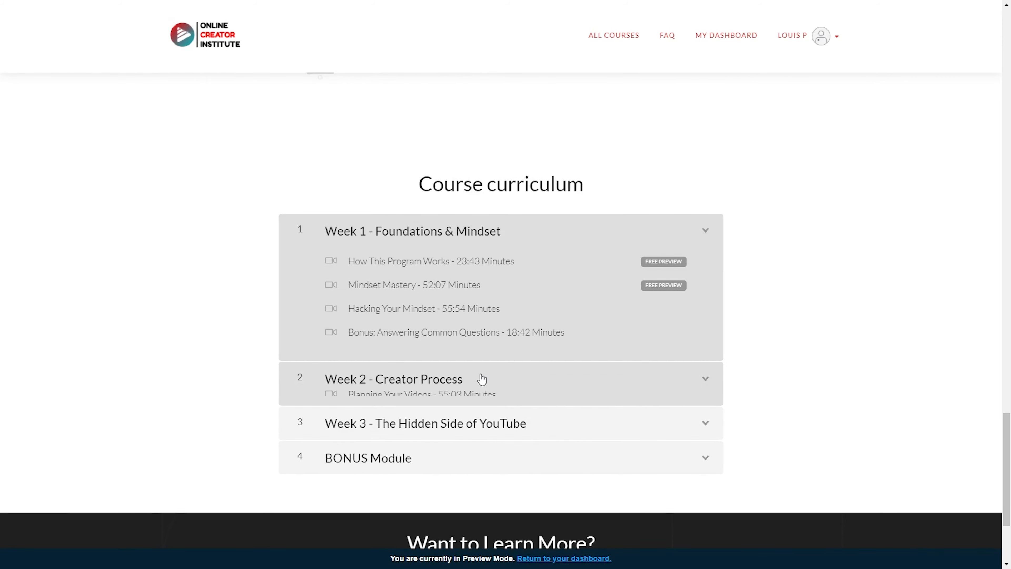
{"action": "scroll", "coordinate": [514, 395], "scroll_direction": "down", "scroll_amount": 3}
{"action": "left_click", "coordinate": [516, 421]}
{"action": "scroll", "coordinate": [526, 445], "scroll_direction": "down", "scroll_amount": 2}
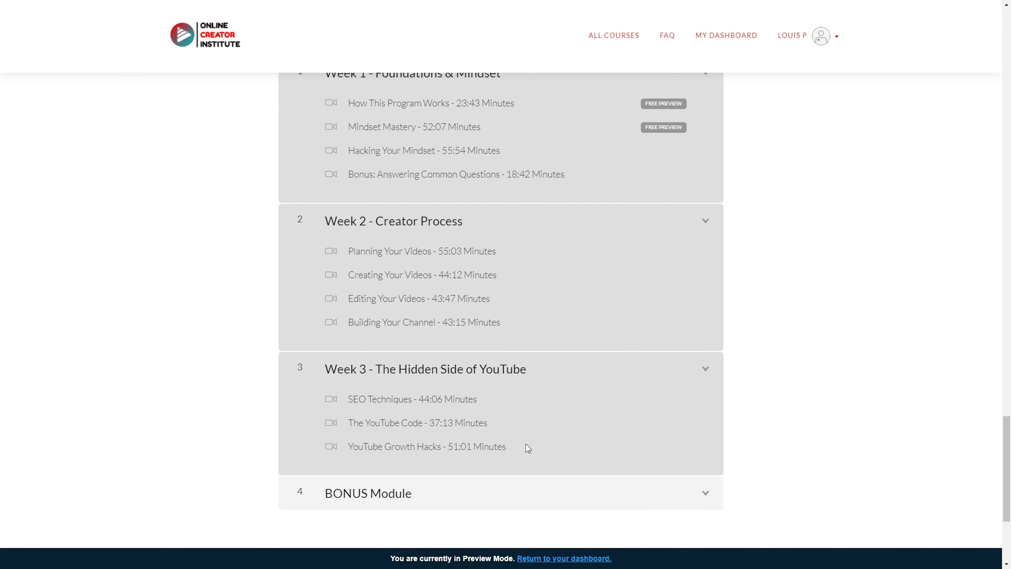
{"action": "left_click", "coordinate": [479, 492]}
{"action": "scroll", "coordinate": [572, 355], "scroll_direction": "up", "scroll_amount": 2}
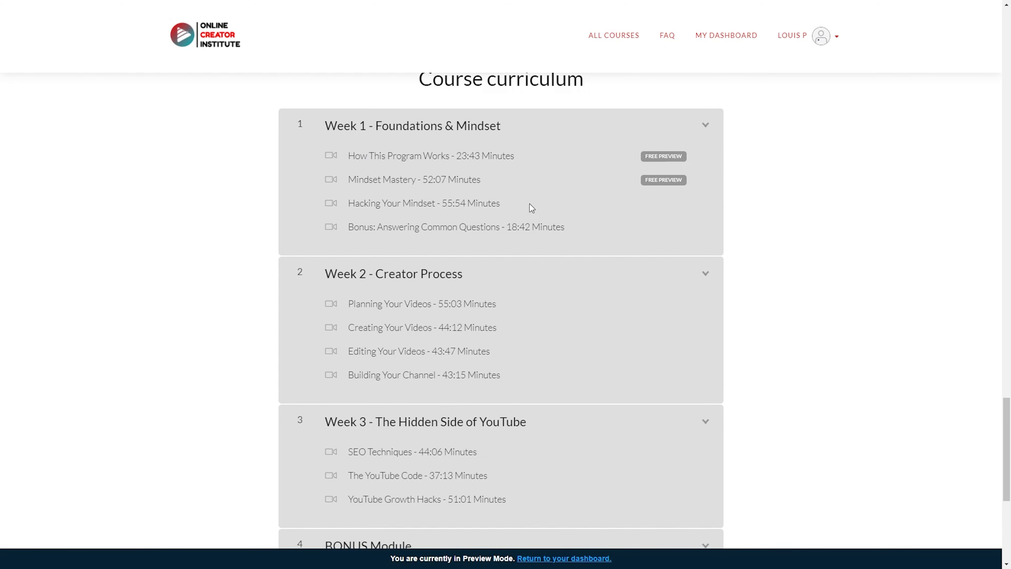
{"action": "left_click", "coordinate": [445, 182]}
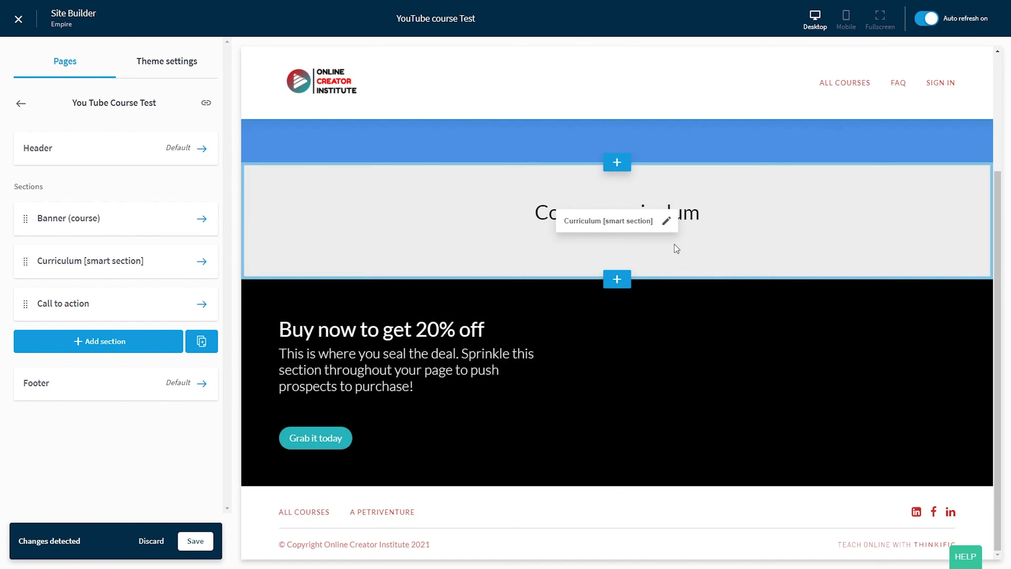
Add a Frequently asked questions section between the Curriculum and Call to action sections of the YouTube course Test page
{"action": "left_click", "coordinate": [617, 279]}
{"action": "scroll", "coordinate": [618, 283], "scroll_direction": "down", "scroll_amount": 3}
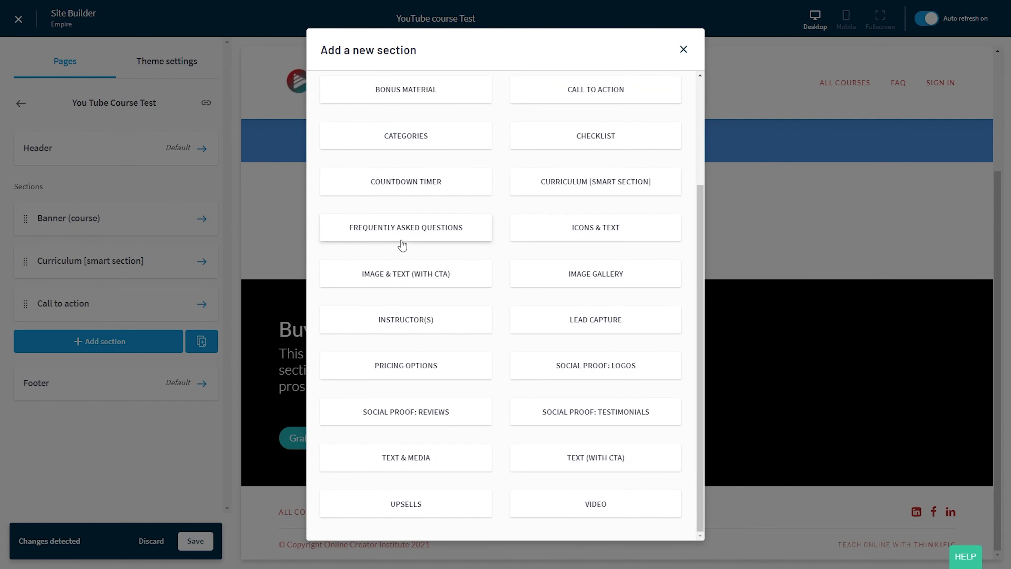
{"action": "left_click", "coordinate": [386, 229]}
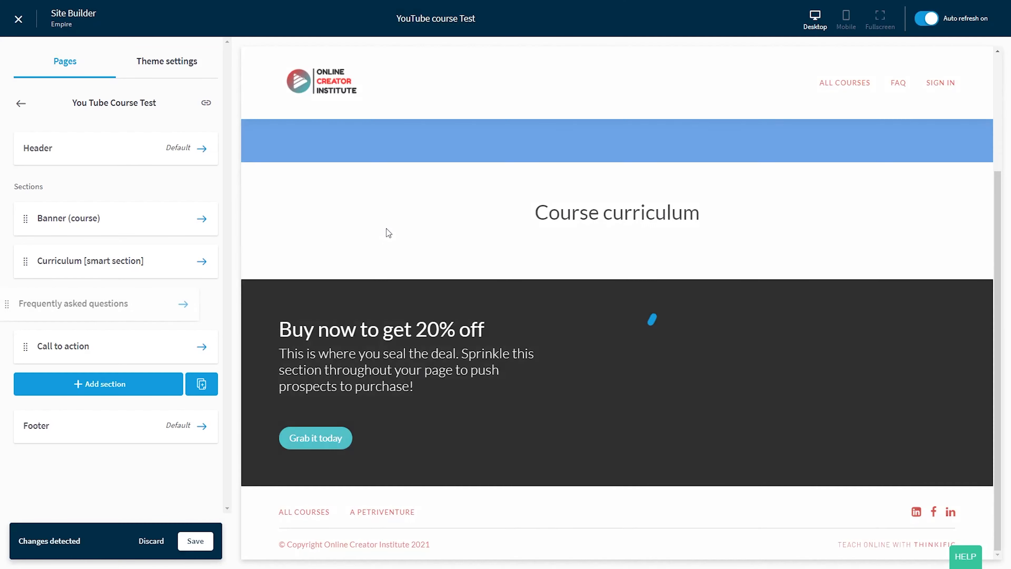
{"action": "scroll", "coordinate": [574, 402], "scroll_direction": "down", "scroll_amount": 5}
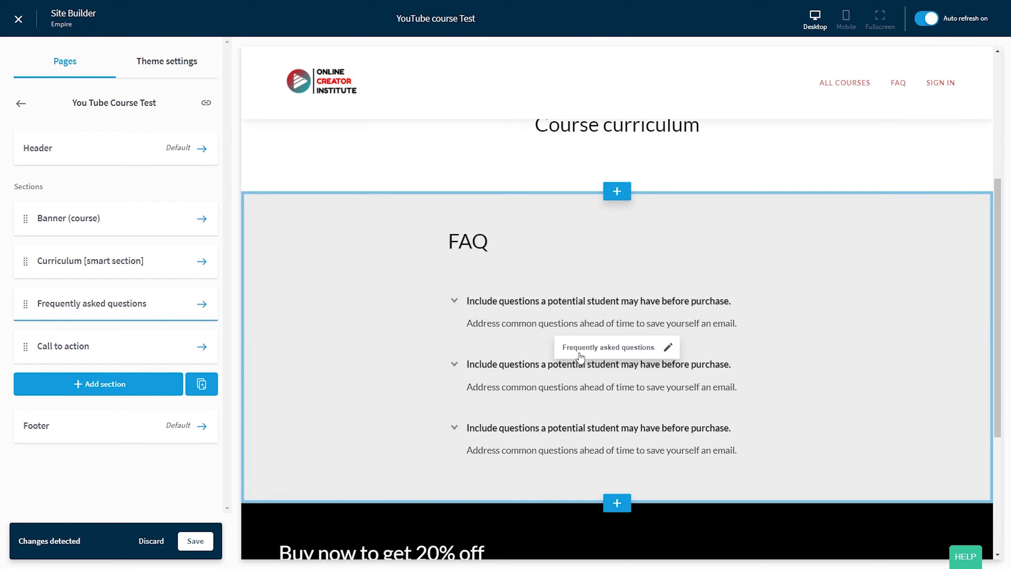
Open the Frequently asked questions section's settings and turn off the removal of its top and bottom padding
{"action": "left_click", "coordinate": [605, 347]}
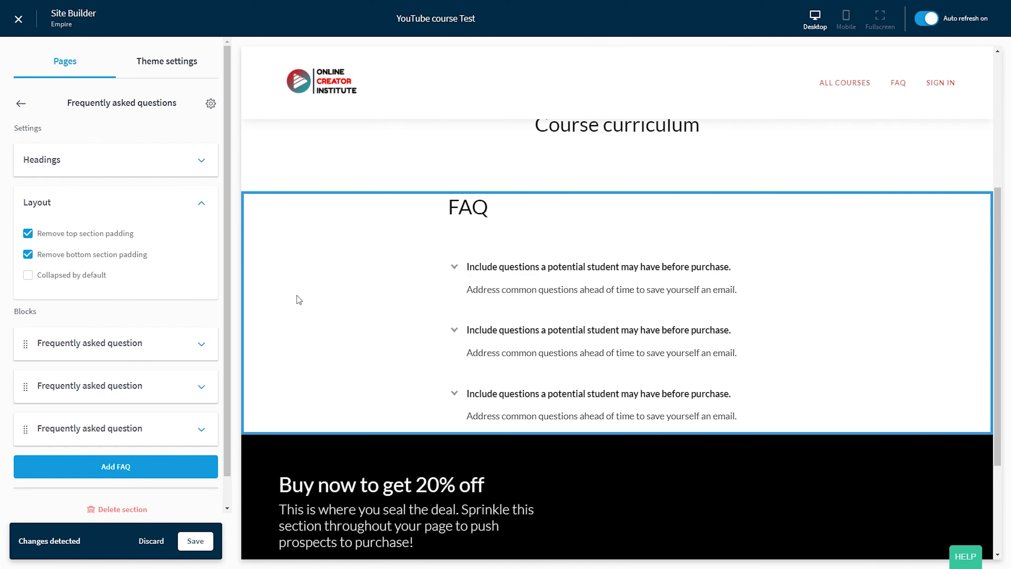
{"action": "left_click", "coordinate": [29, 255]}
{"action": "left_click", "coordinate": [30, 235]}
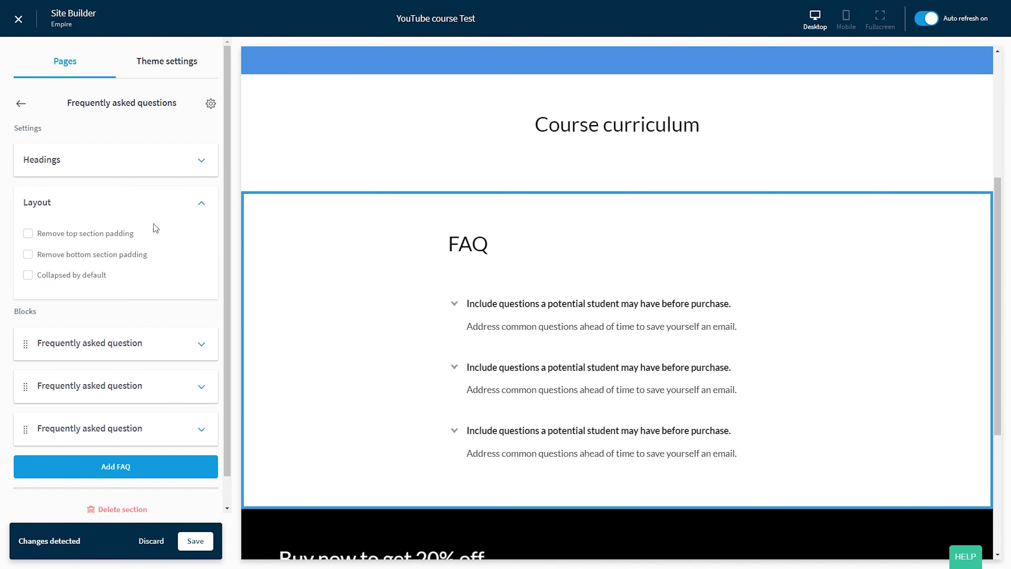
Set the FAQ section's heading to "Questions people ask" and subheading to "asdassdasd", with center alignment
{"action": "left_click", "coordinate": [73, 168]}
{"action": "double_click", "coordinate": [67, 211]}
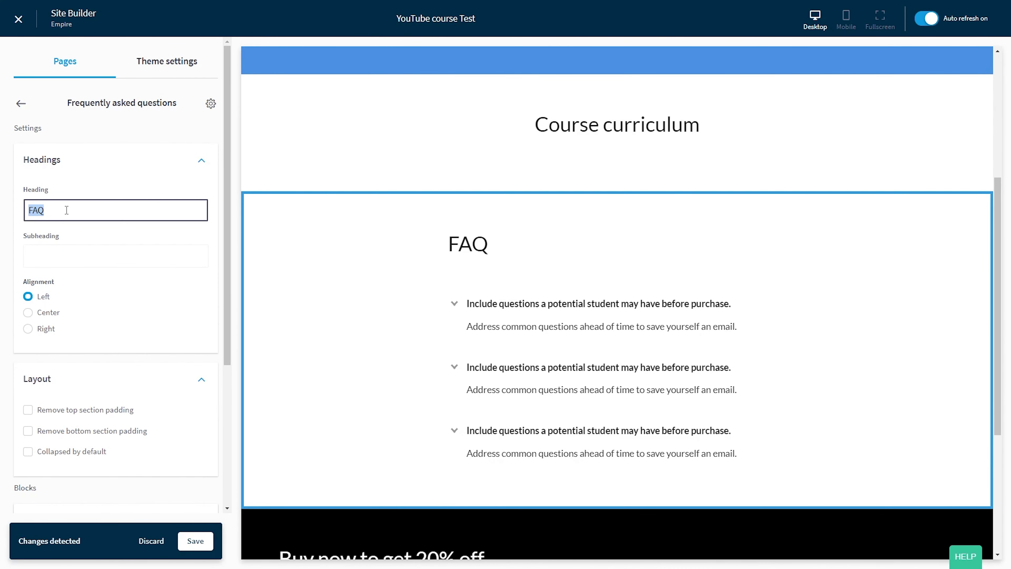
{"action": "type", "text": "Questions people ask"}
{"action": "left_click", "coordinate": [81, 261]}
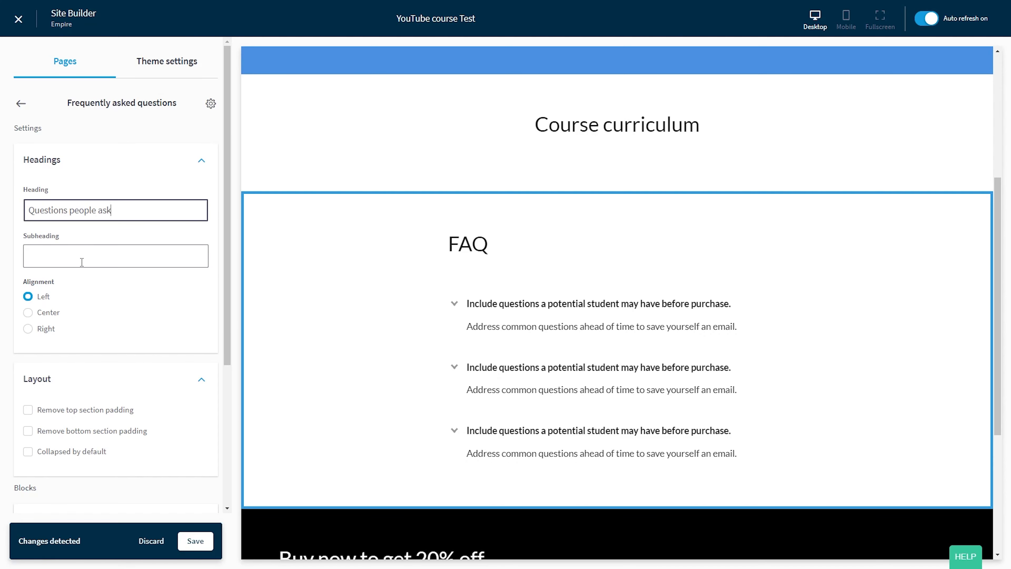
{"action": "type", "text": "asdassdasd"}
{"action": "left_click", "coordinate": [28, 312]}
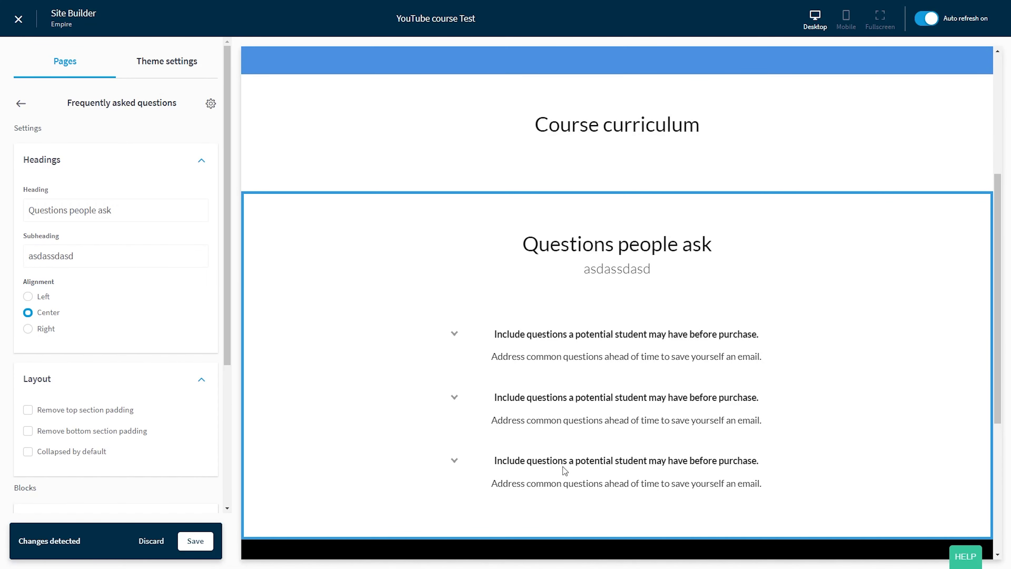
Fill in the first frequently asked question block with "question 1" as the question and "answer 1" as the answer
{"action": "left_click", "coordinate": [200, 160]}
{"action": "left_click", "coordinate": [120, 343]}
{"action": "scroll", "coordinate": [119, 279], "scroll_direction": "down", "scroll_amount": 4}
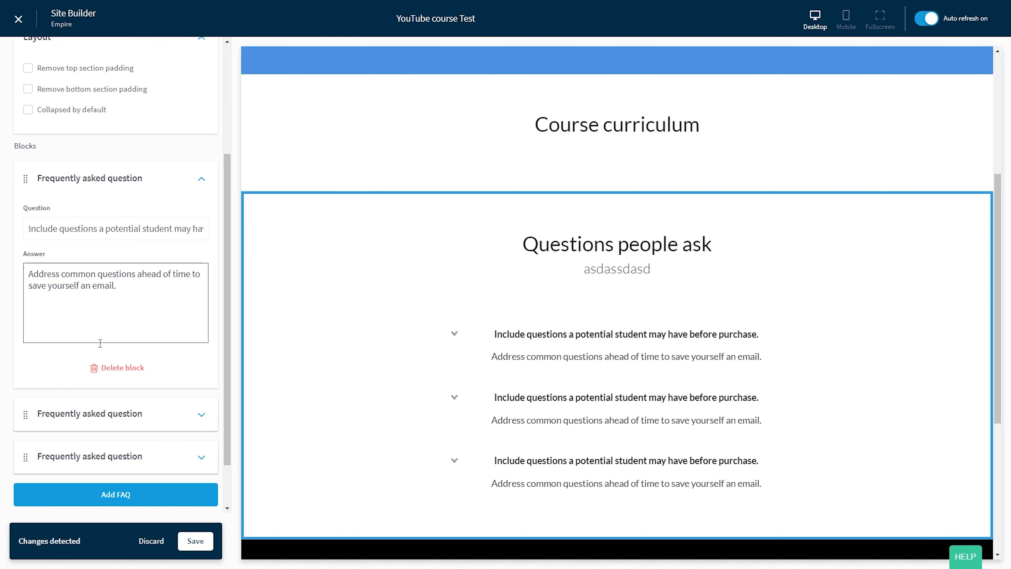
{"action": "triple_click", "coordinate": [73, 226]}
{"action": "type", "text": "qusetion 1"}
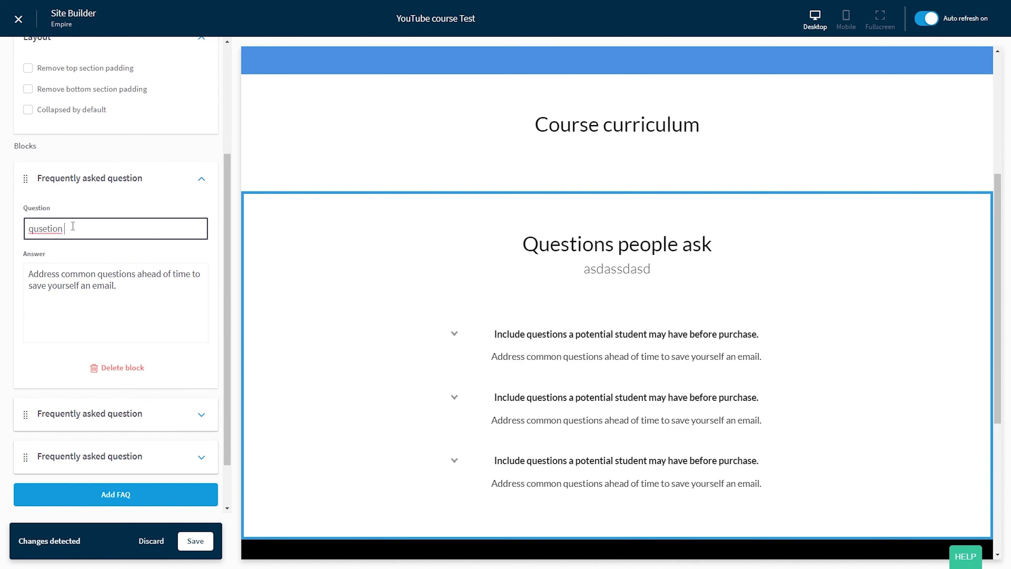
{"action": "key", "text": "Tab"}
{"action": "type", "text": "questionb"}
{"action": "key", "text": "BackSpace"}
{"action": "key", "text": "BackSpace"}
{"action": "key", "text": "BackSpace"}
{"action": "key", "text": "BackSpace"}
{"action": "key", "text": "BackSpace"}
{"action": "key", "text": "BackSpace"}
{"action": "key", "text": "BackSpace"}
{"action": "key", "text": "BackSpace"}
{"action": "key", "text": "BackSpace"}
{"action": "type", "text": "answer 1"}
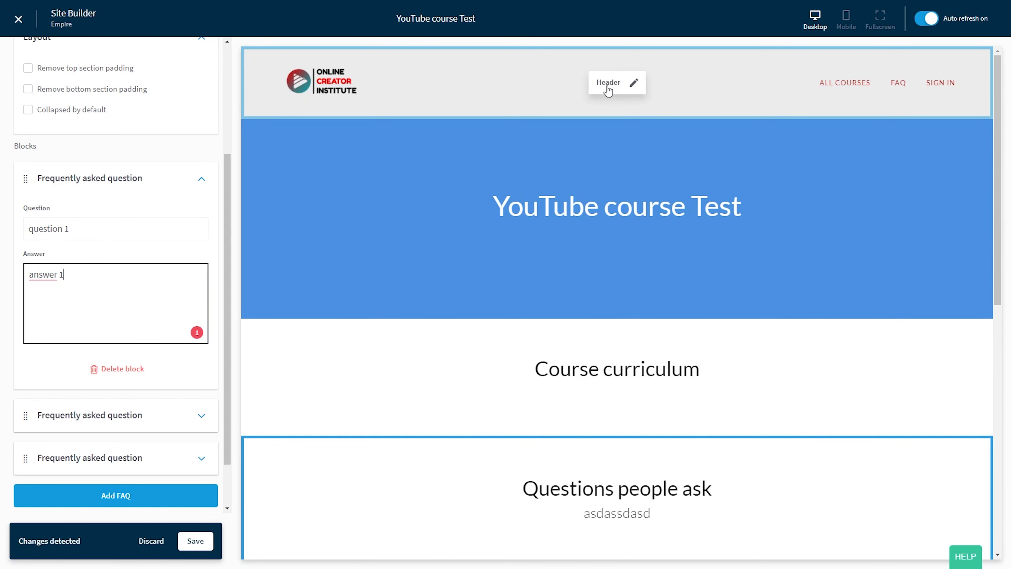
Examine the Header section's logo, style, button and link settings, and look over the whole page
{"action": "left_click", "coordinate": [607, 89]}
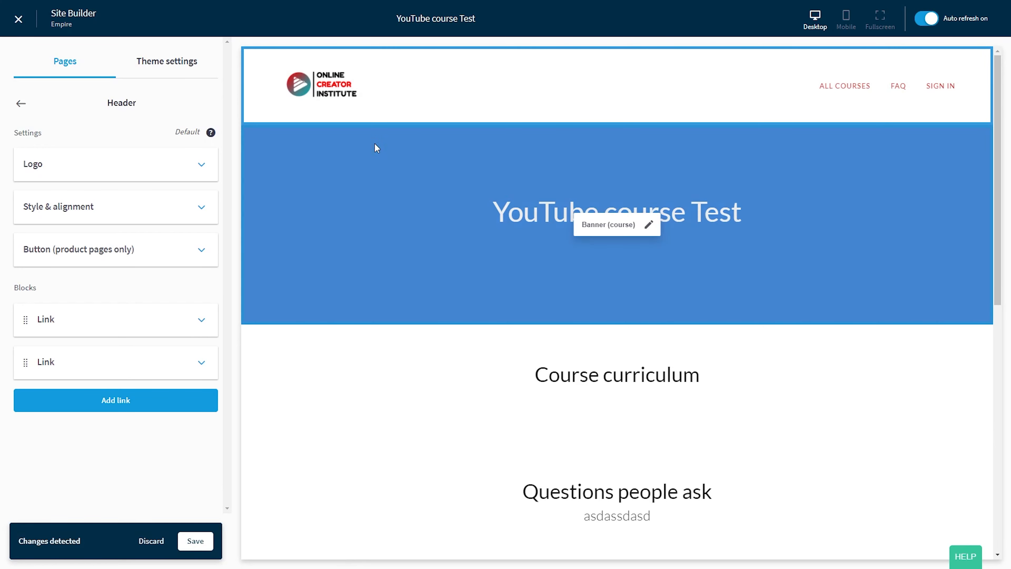
{"action": "left_click", "coordinate": [93, 174]}
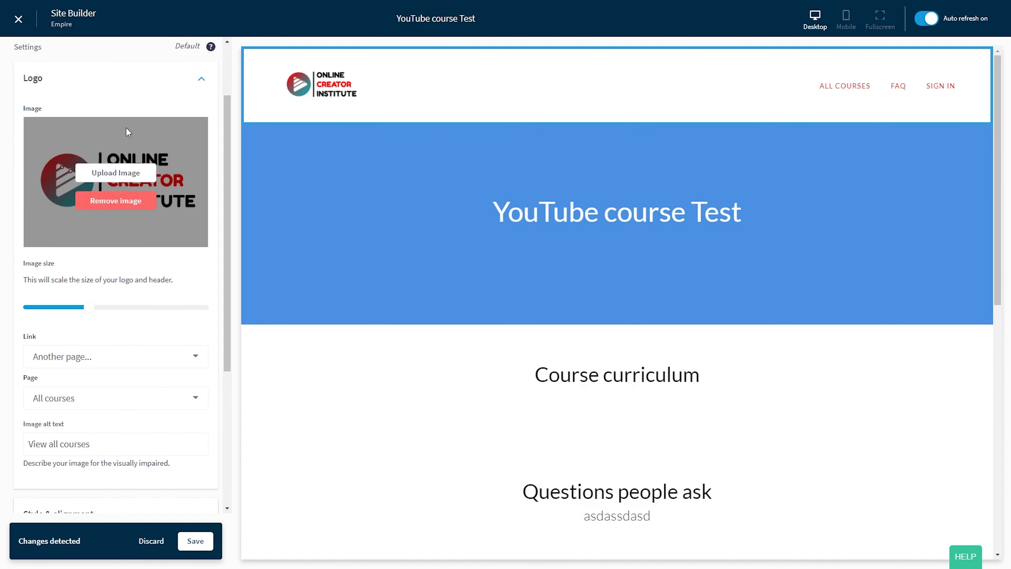
{"action": "scroll", "coordinate": [114, 371], "scroll_direction": "down", "scroll_amount": 5}
{"action": "scroll", "coordinate": [113, 365], "scroll_direction": "down", "scroll_amount": 1}
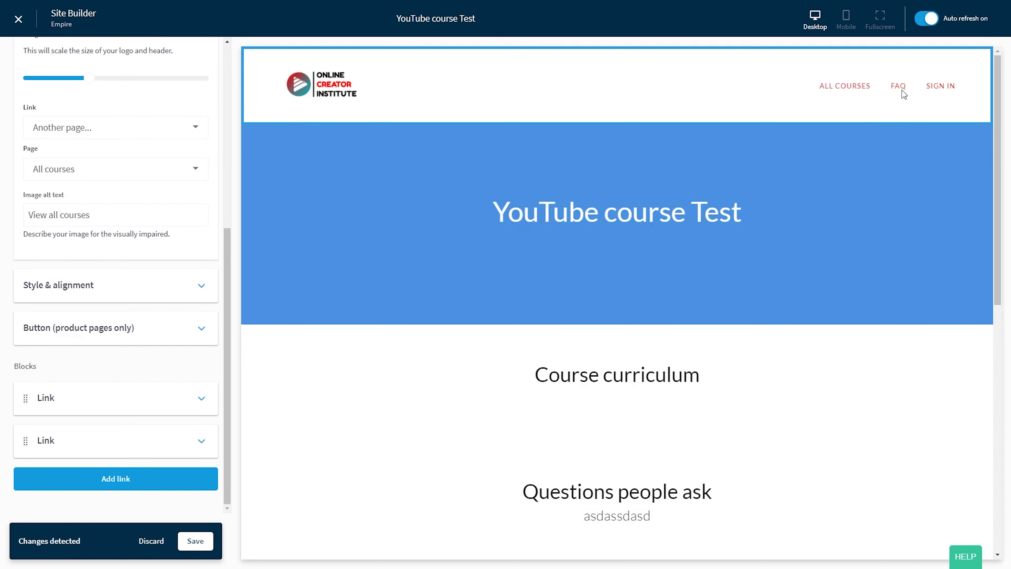
{"action": "scroll", "coordinate": [38, 125], "scroll_direction": "up", "scroll_amount": 8}
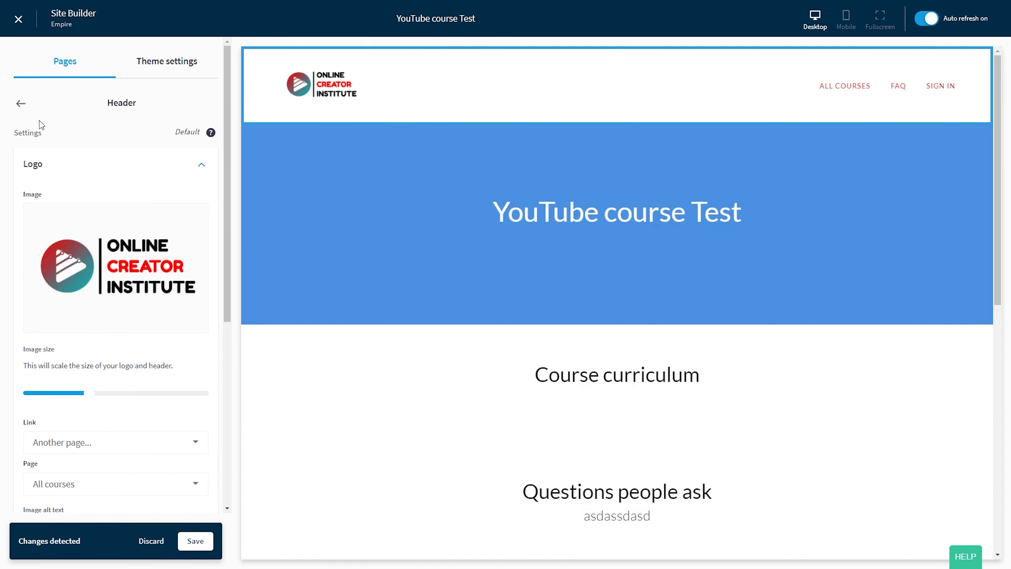
{"action": "scroll", "coordinate": [523, 257], "scroll_direction": "down", "scroll_amount": 10}
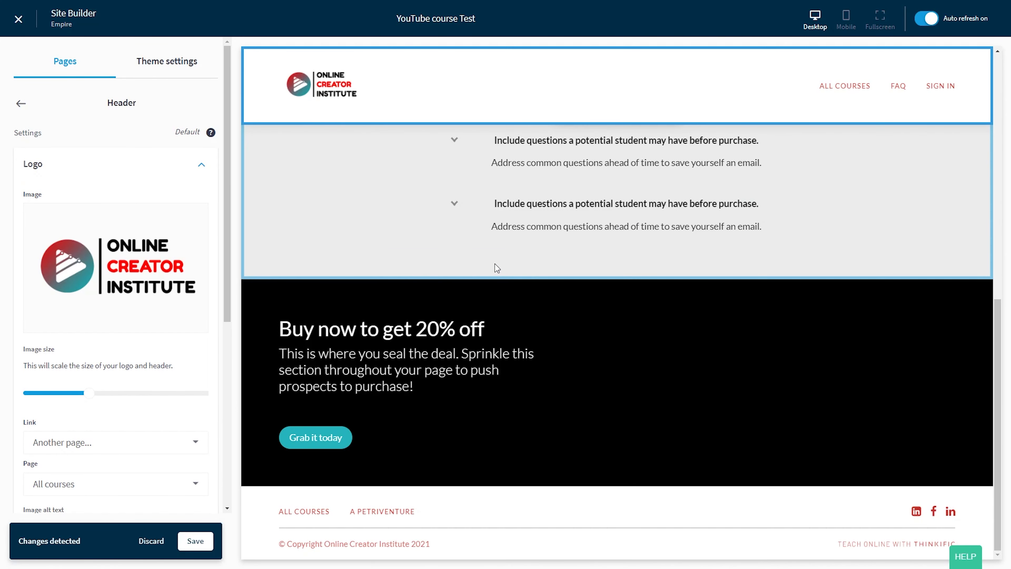
{"action": "scroll", "coordinate": [493, 265], "scroll_direction": "up", "scroll_amount": 7}
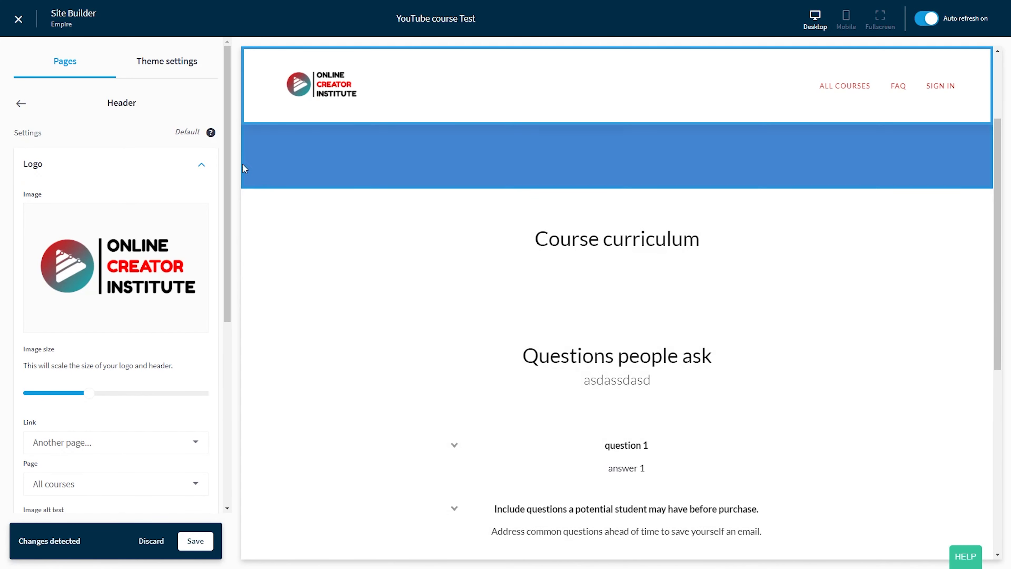
Leave the Site Builder and the course editor to return to the course list
{"action": "left_click", "coordinate": [19, 20]}
{"action": "key", "text": "Return"}
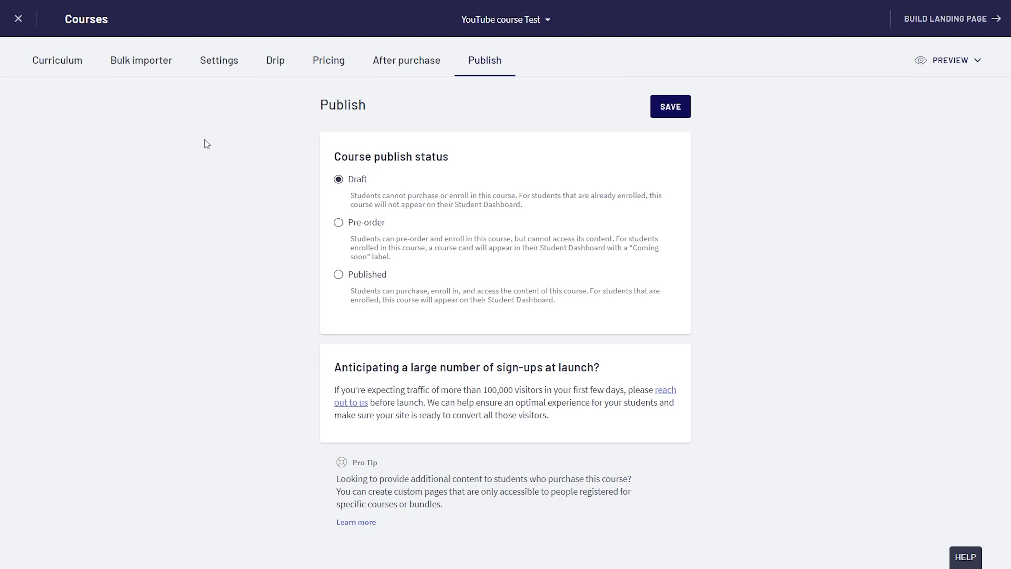
{"action": "left_click", "coordinate": [35, 36]}
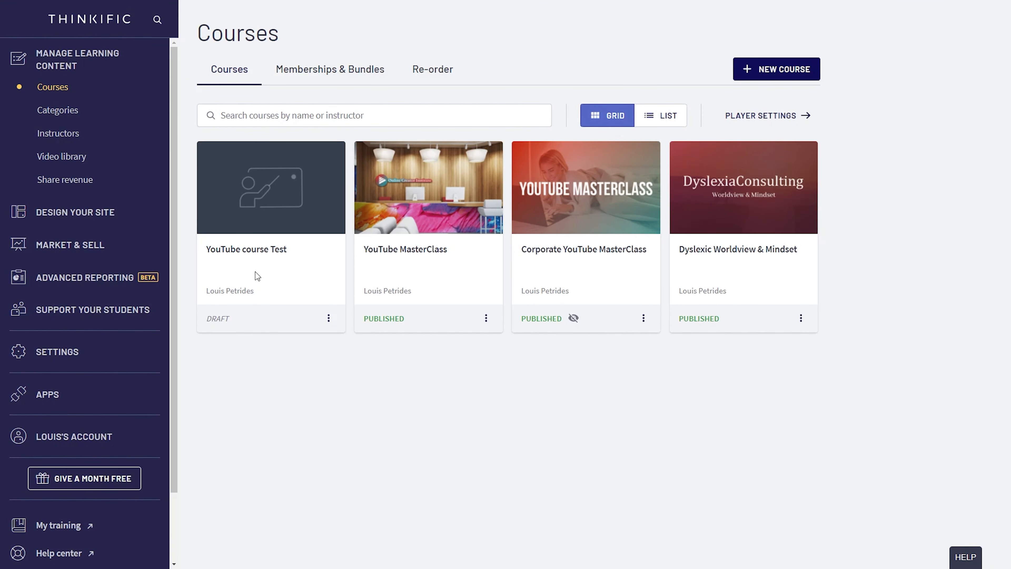
Look at the course categories, the course list and the instructor and video management pages
{"action": "left_click", "coordinate": [59, 117]}
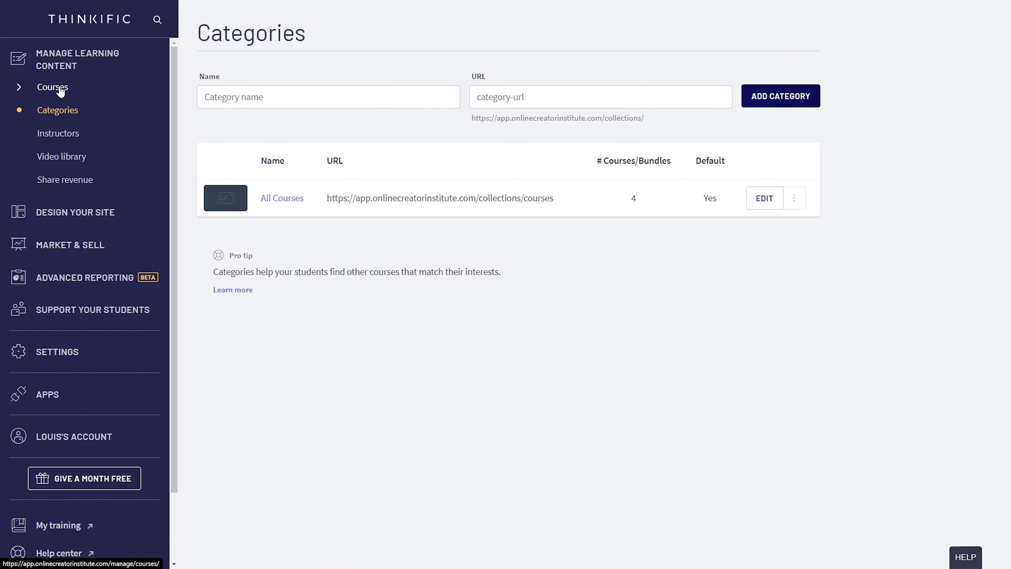
{"action": "left_click", "coordinate": [60, 90]}
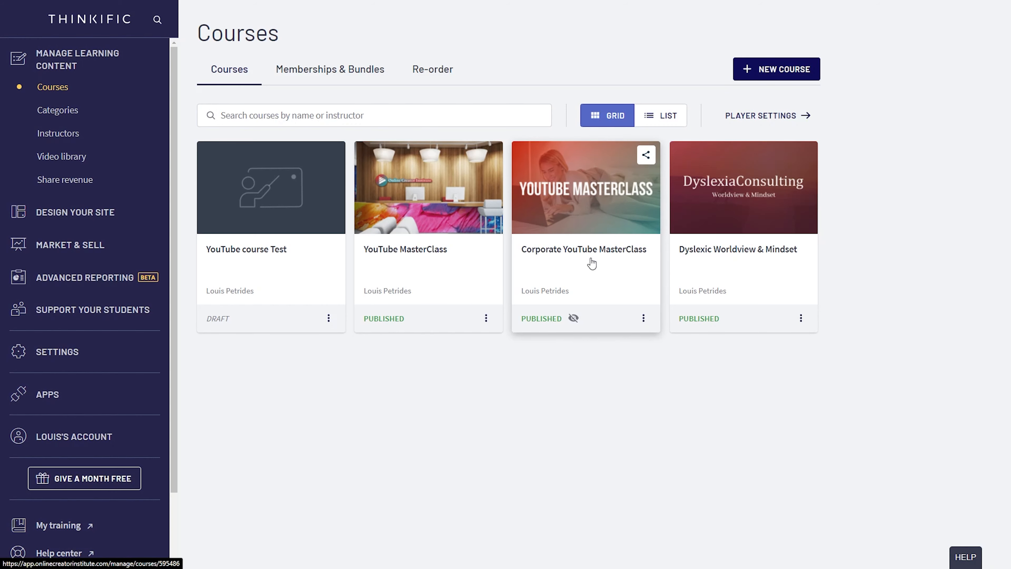
{"action": "left_click", "coordinate": [74, 139]}
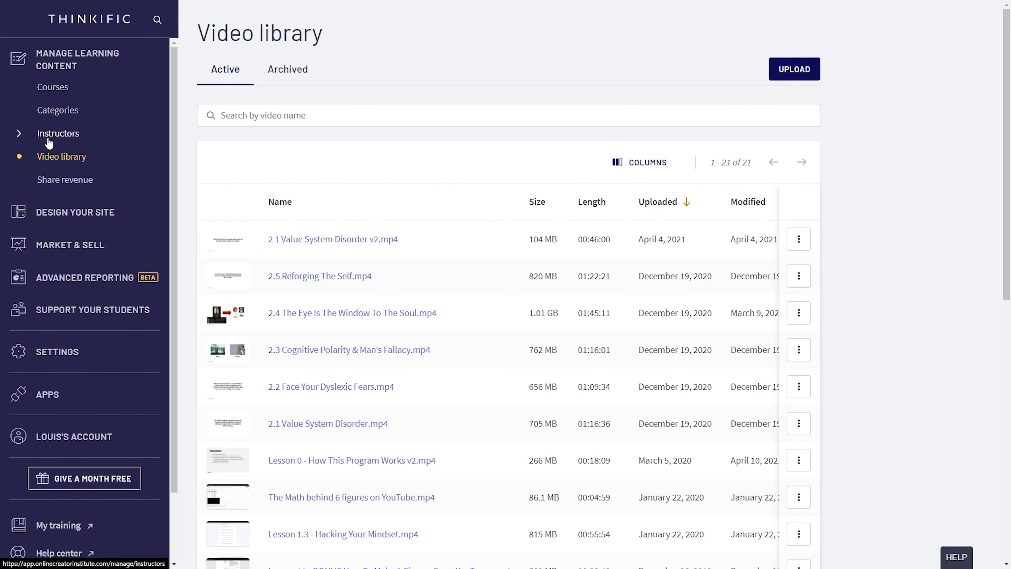
Look through the uploaded videos in the video library, and view the revenue sharing page
{"action": "scroll", "coordinate": [458, 328], "scroll_direction": "down", "scroll_amount": 8}
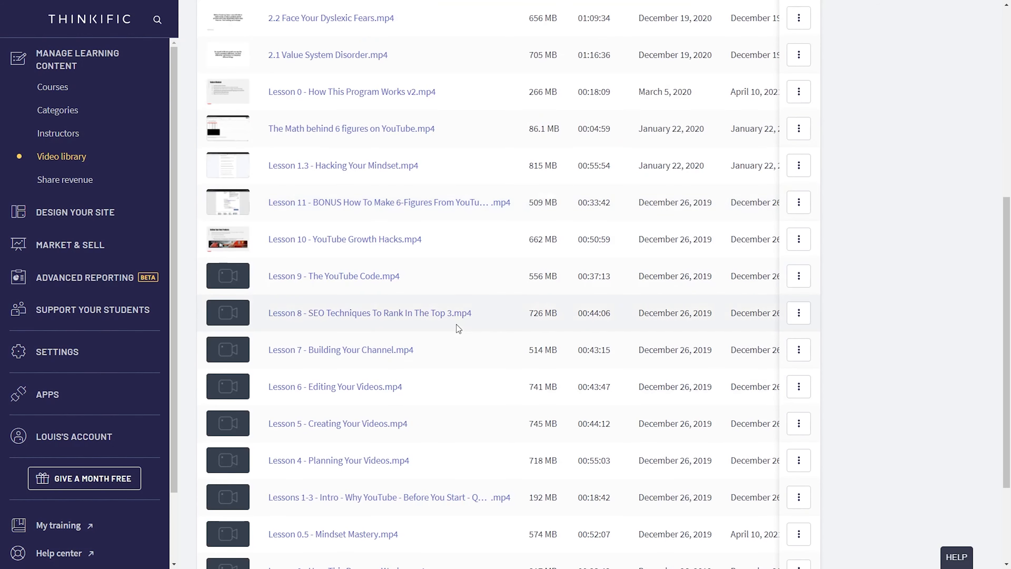
{"action": "scroll", "coordinate": [406, 320], "scroll_direction": "up", "scroll_amount": 8}
{"action": "scroll", "coordinate": [522, 320], "scroll_direction": "down", "scroll_amount": 10}
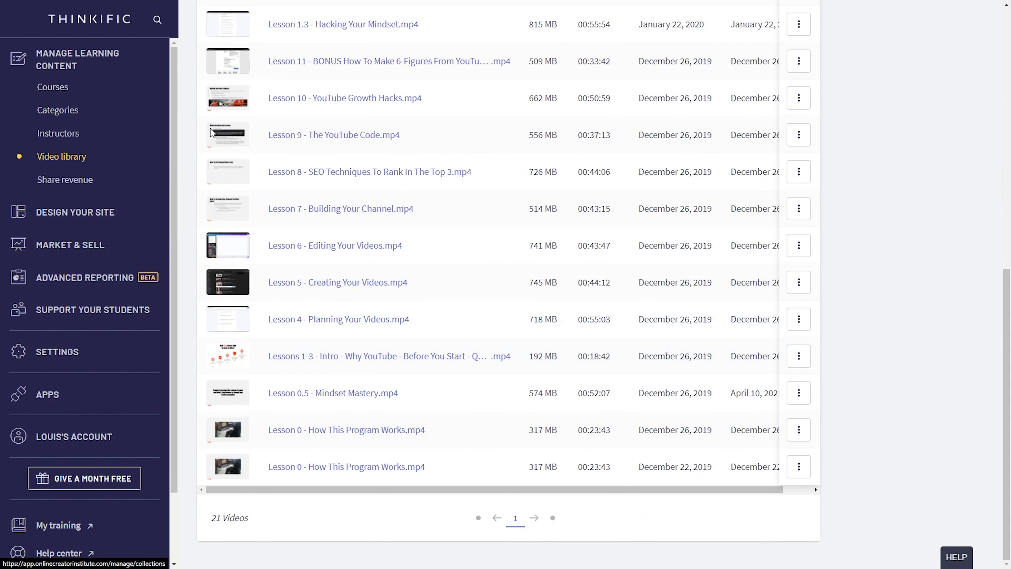
{"action": "scroll", "coordinate": [424, 368], "scroll_direction": "up", "scroll_amount": 10}
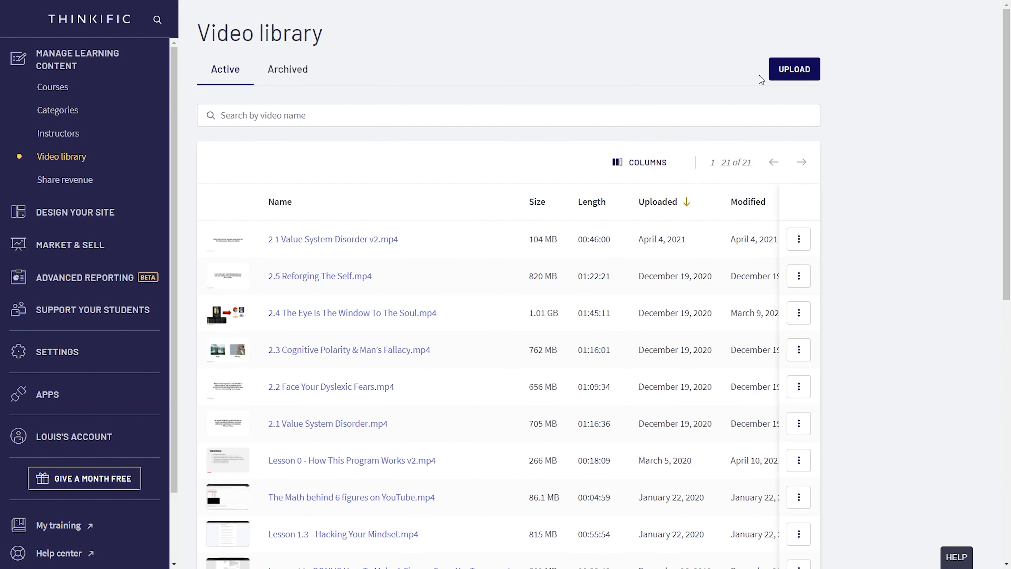
{"action": "left_click", "coordinate": [64, 184]}
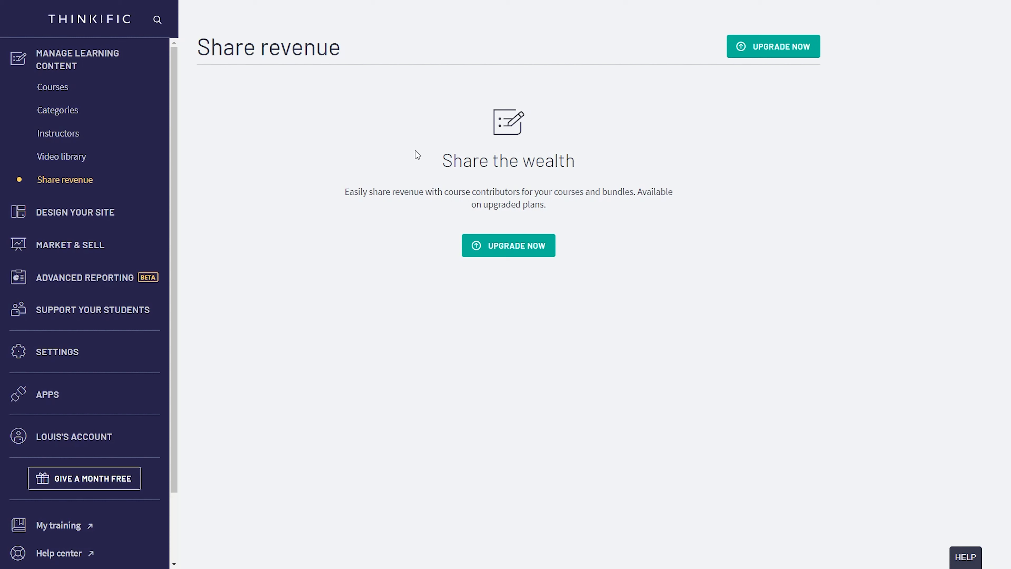
Open the Coupons page under the marketing and sales tools and look through the existing coupons
{"action": "left_click", "coordinate": [73, 251]}
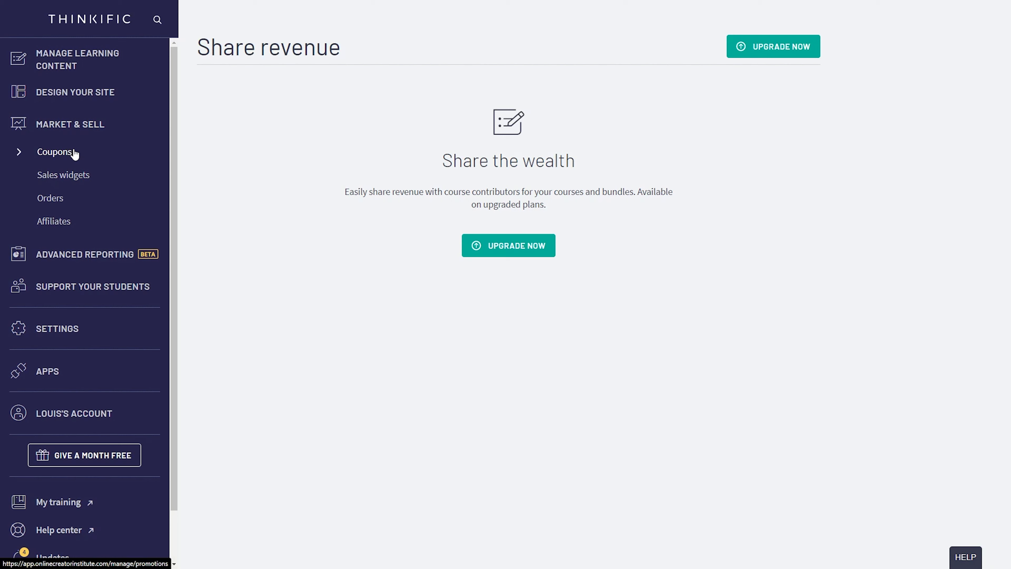
{"action": "left_click", "coordinate": [72, 160]}
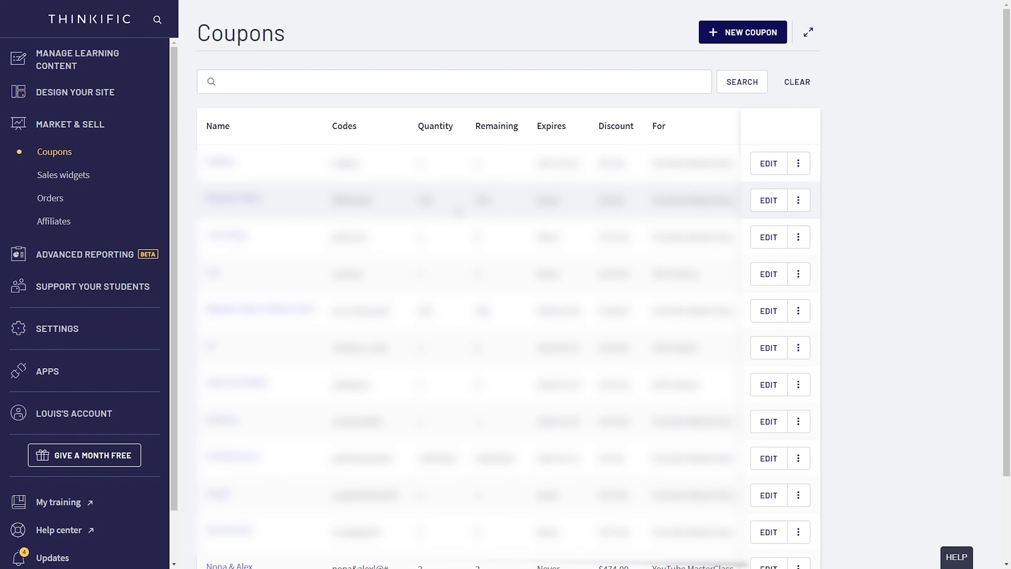
{"action": "scroll", "coordinate": [459, 212], "scroll_direction": "down", "scroll_amount": 3}
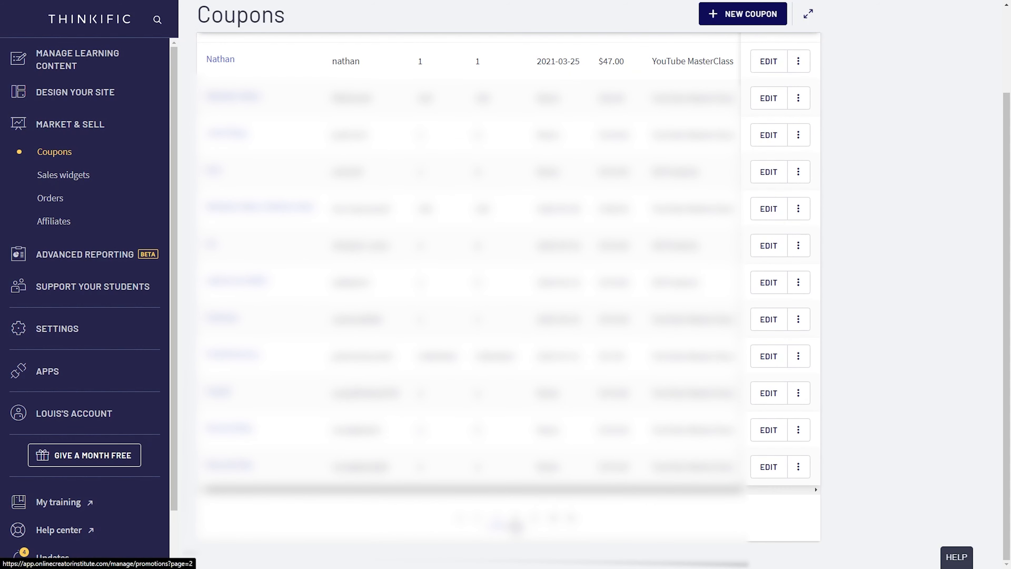
{"action": "scroll", "coordinate": [466, 436], "scroll_direction": "up", "scroll_amount": 3}
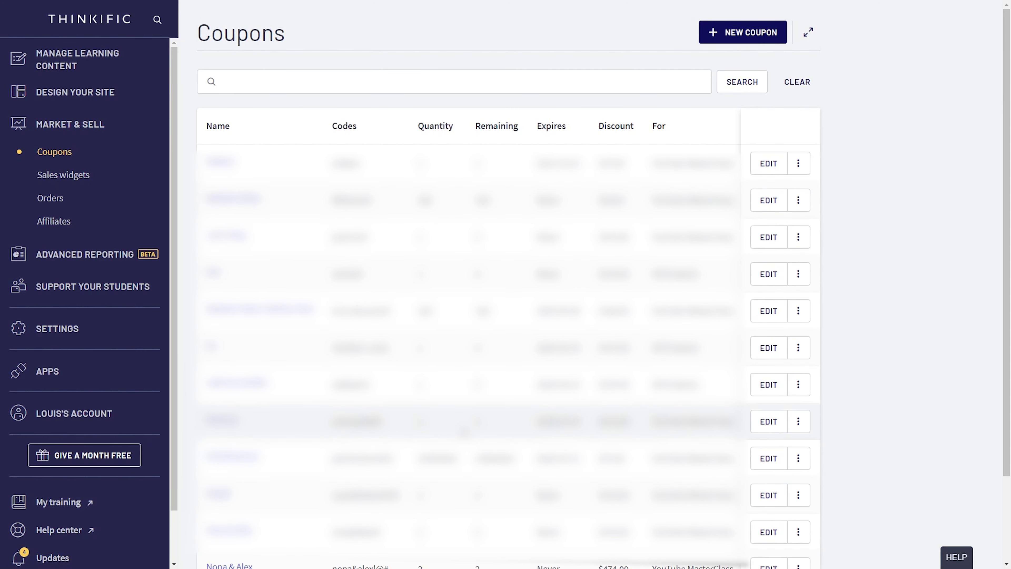
Start a new coupon named "20%" that takes 20% off the YouTube MasterClass course
{"action": "left_click", "coordinate": [746, 35]}
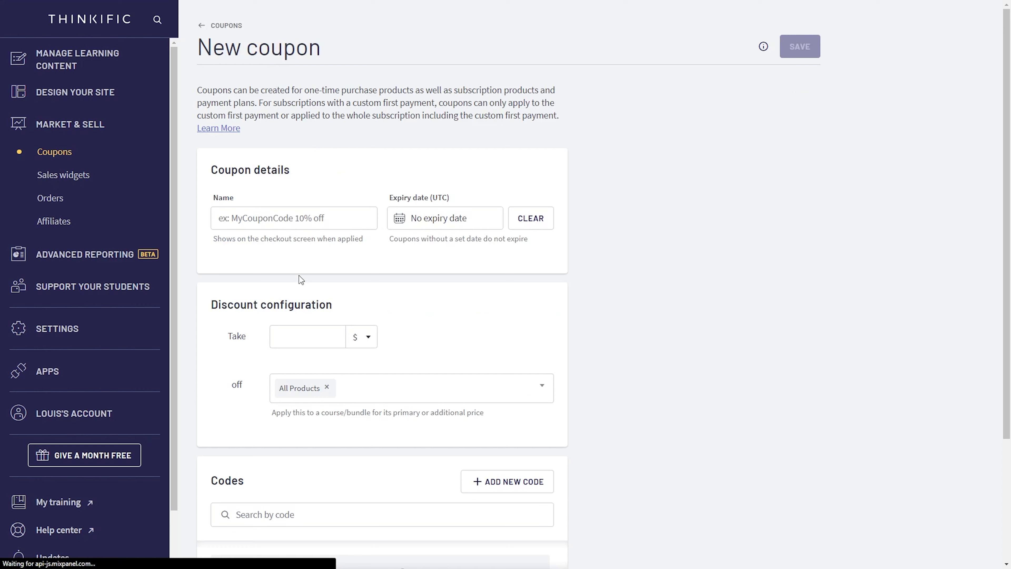
{"action": "left_click", "coordinate": [291, 219]}
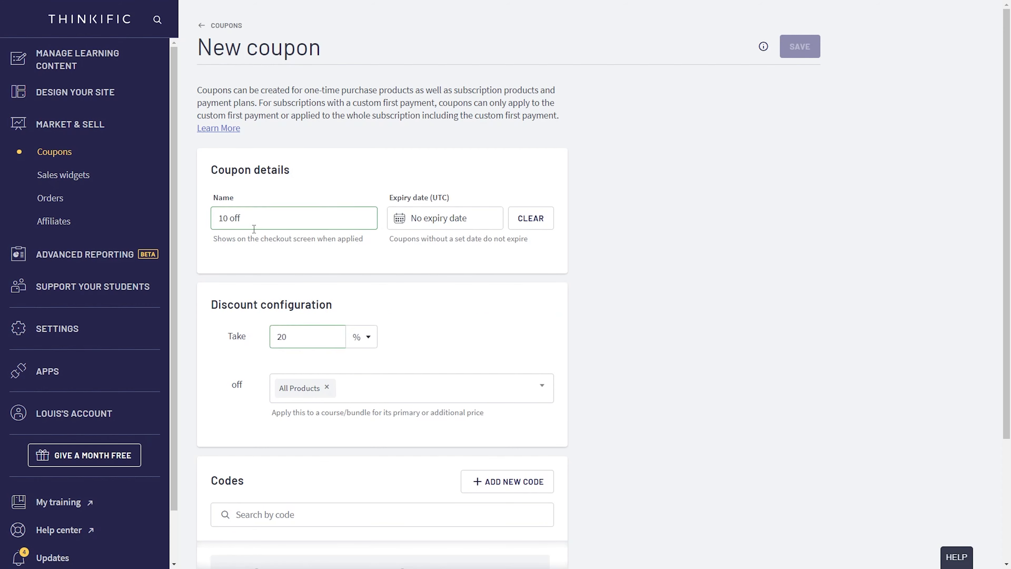
{"action": "type", "text": "20"}
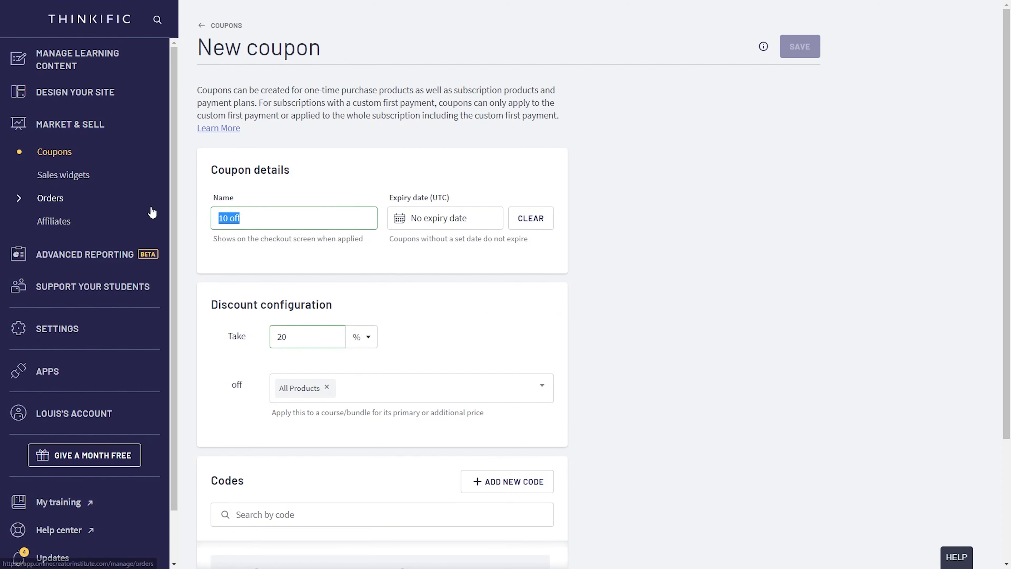
{"action": "type", "text": "%"}
{"action": "left_click", "coordinate": [349, 386]}
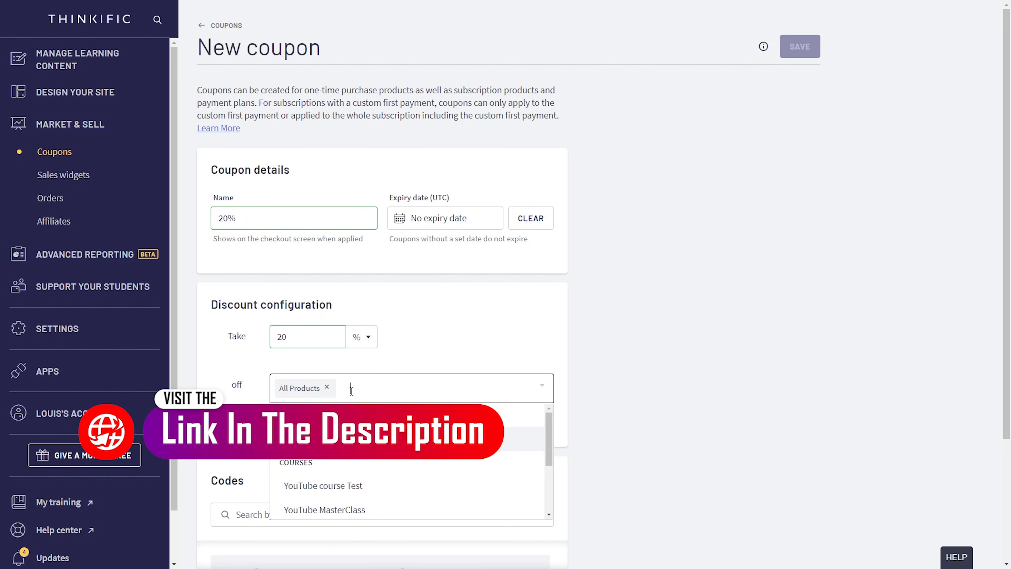
{"action": "scroll", "coordinate": [354, 494], "scroll_direction": "down", "scroll_amount": 3}
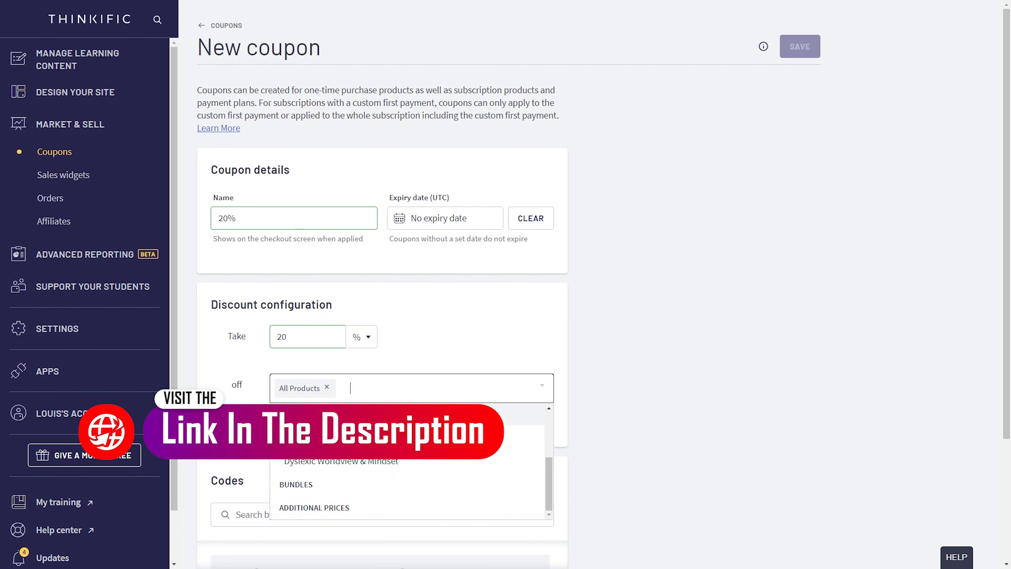
{"action": "left_click", "coordinate": [352, 415]}
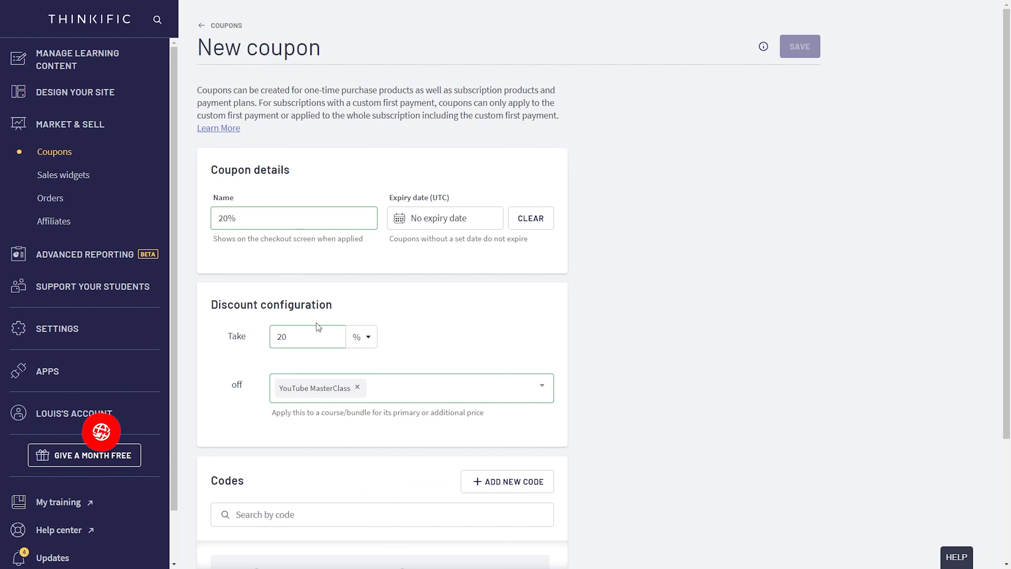
Add the code "creatorlouisdiscount" to the coupon with a quantity of 9999
{"action": "scroll", "coordinate": [319, 440], "scroll_direction": "down", "scroll_amount": 3}
{"action": "scroll", "coordinate": [283, 414], "scroll_direction": "down", "scroll_amount": 1}
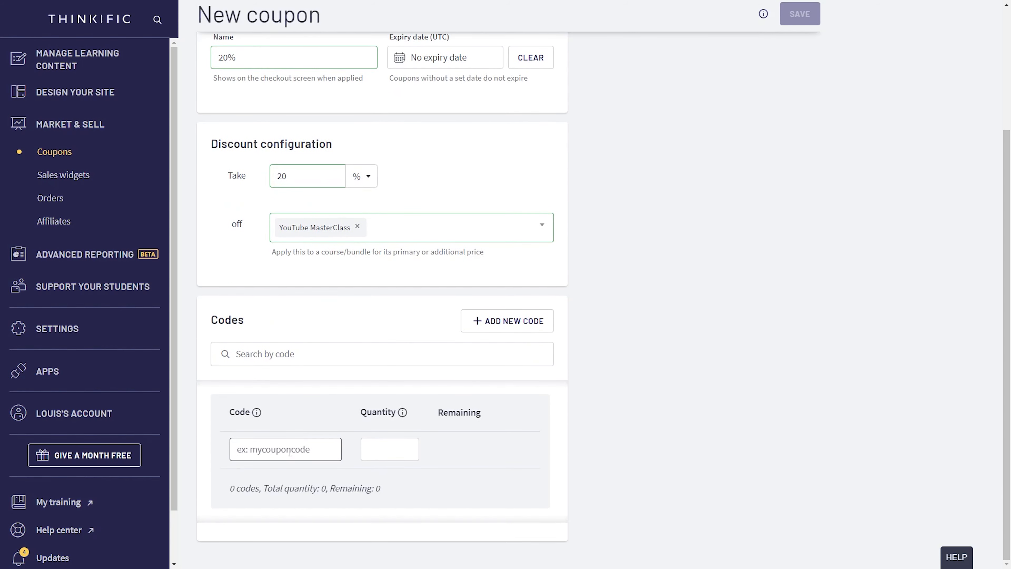
{"action": "left_click", "coordinate": [289, 449]}
{"action": "type", "text": "creatorlouisdiscount"}
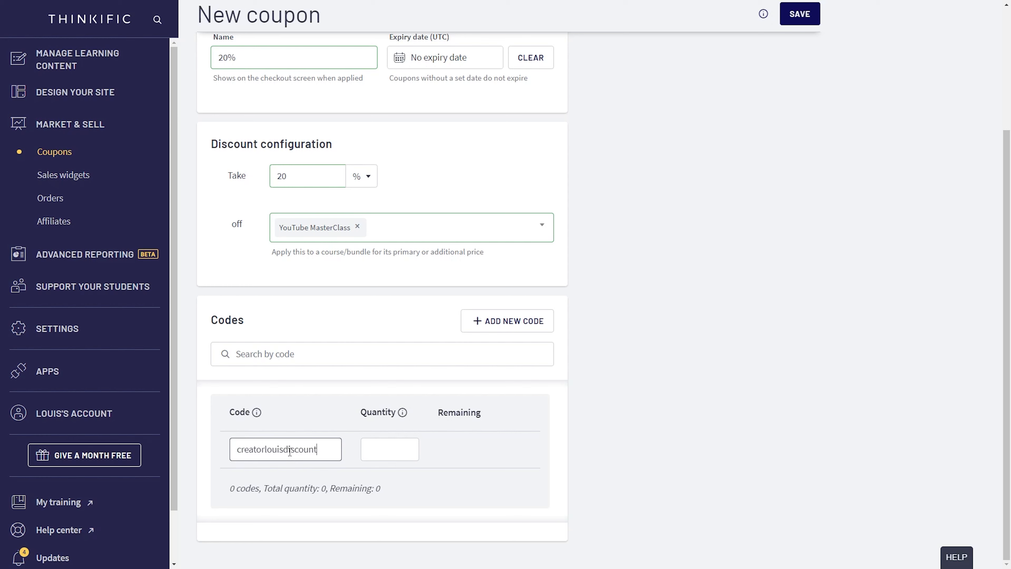
{"action": "left_click", "coordinate": [369, 452]}
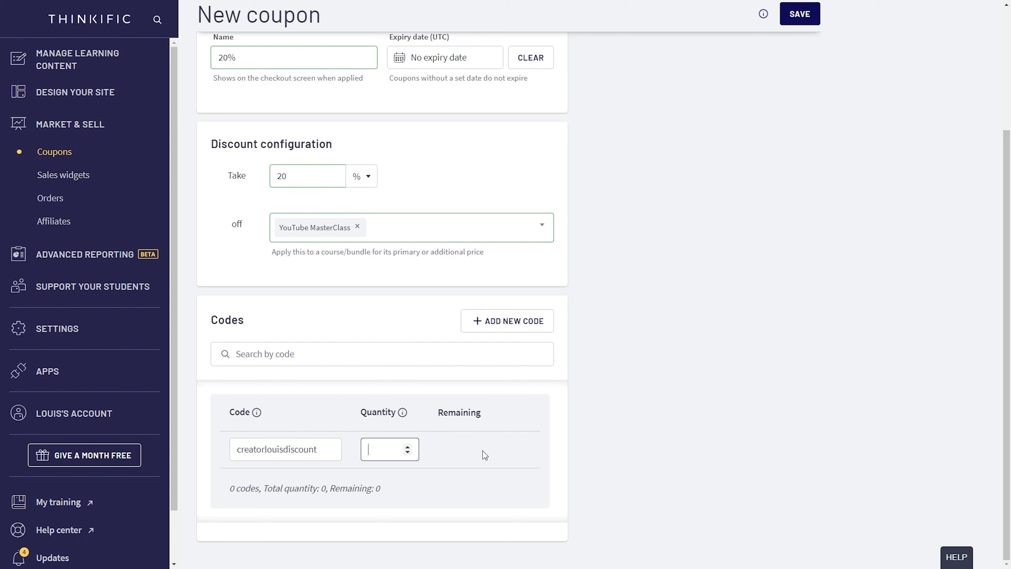
{"action": "type", "text": "9999"}
{"action": "double_click", "coordinate": [387, 449]}
{"action": "left_click", "coordinate": [408, 487]}
{"action": "left_click", "coordinate": [384, 451]}
{"action": "left_click", "coordinate": [307, 450]}
Go back over the coupon's discount configuration and save the coupon
{"action": "scroll", "coordinate": [406, 458], "scroll_direction": "up", "scroll_amount": 4}
{"action": "left_click_drag", "start_coordinate": [296, 346], "coordinate": [256, 331]}
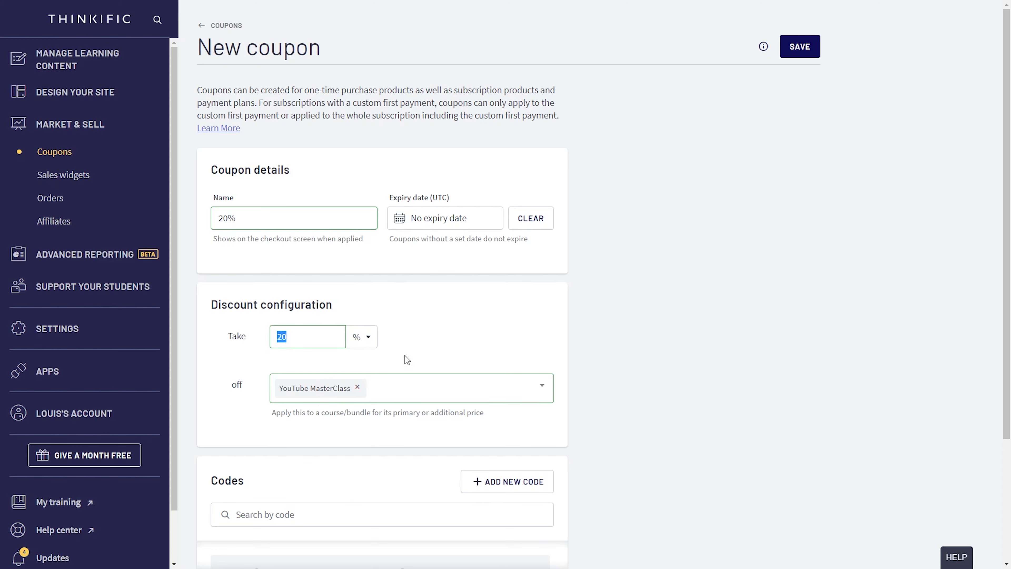
{"action": "left_click", "coordinate": [799, 48]}
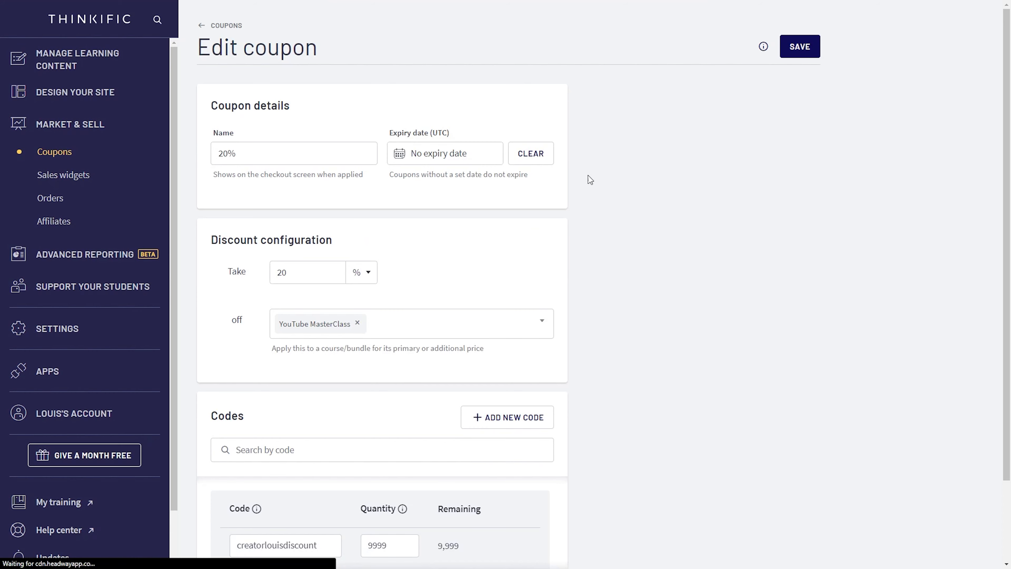
{"action": "right_click", "coordinate": [618, 196]}
{"action": "left_click", "coordinate": [618, 155]}
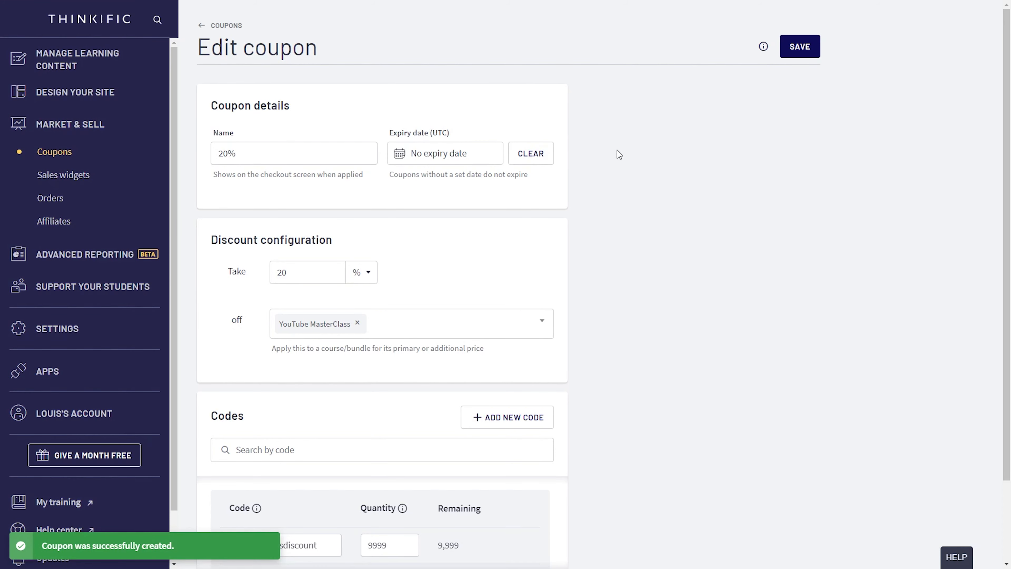
Open the sales widget page and examine its course and affiliate choices
{"action": "left_click", "coordinate": [64, 175]}
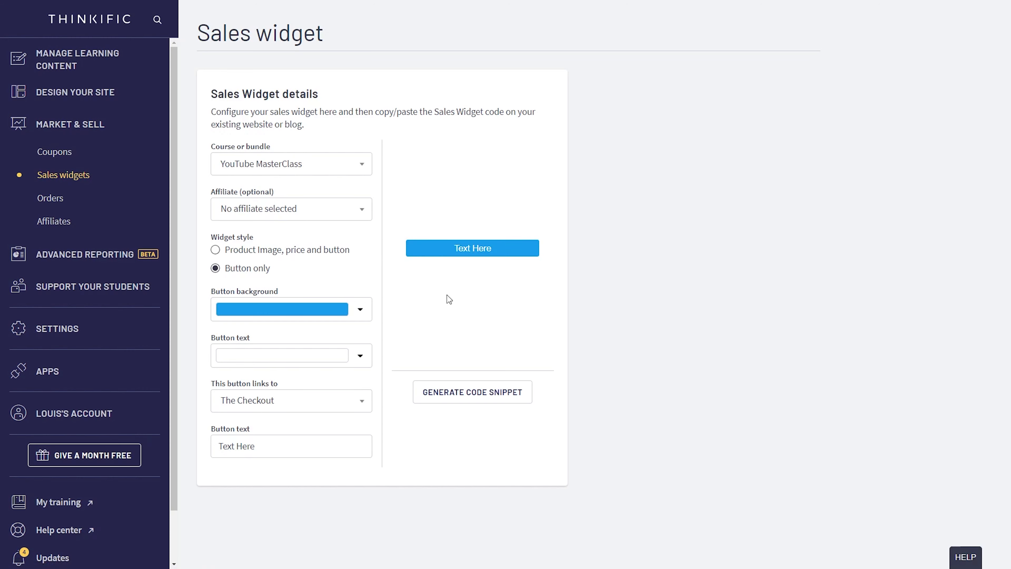
{"action": "left_click", "coordinate": [310, 164]}
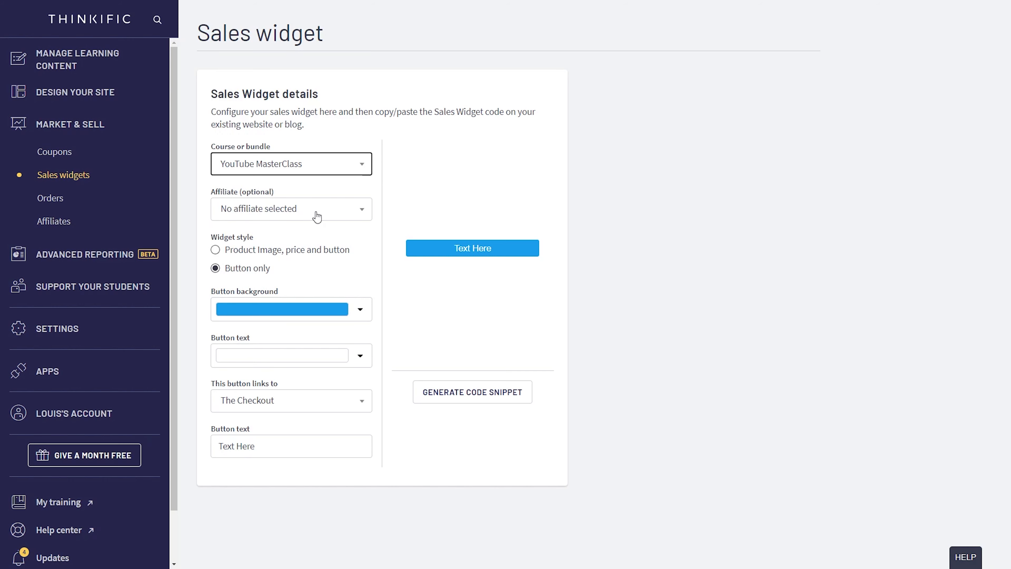
{"action": "left_click", "coordinate": [337, 169]}
{"action": "left_click", "coordinate": [274, 231]}
{"action": "left_click", "coordinate": [294, 213]}
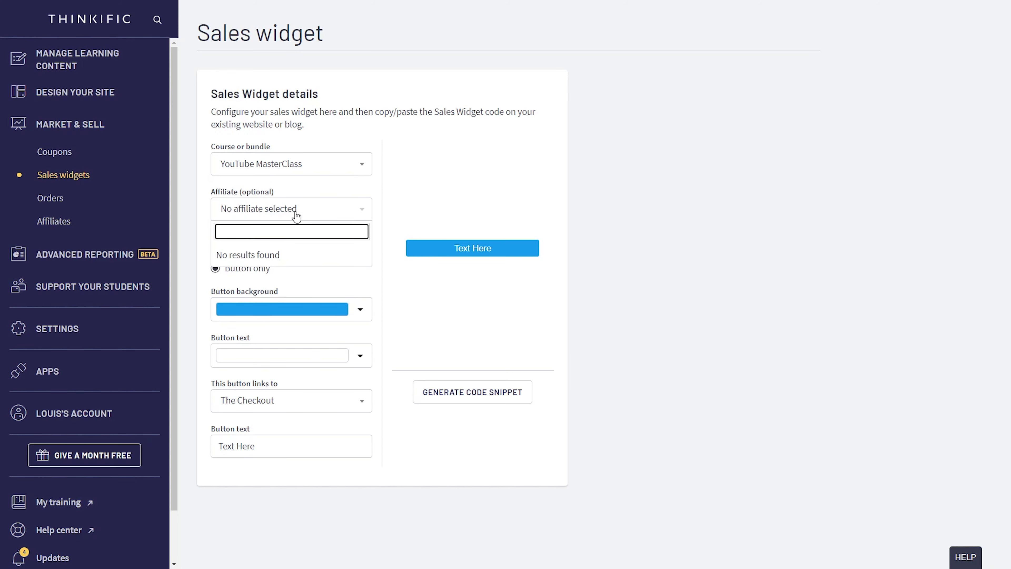
{"action": "left_click", "coordinate": [297, 215]}
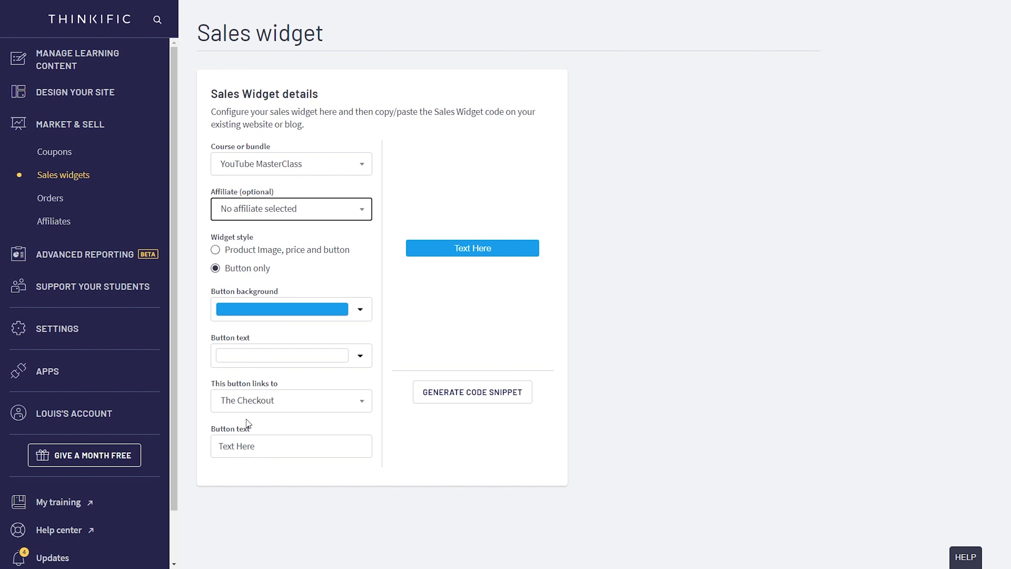
Give the sales widget button a dark red background and black text, with The Checkout as its link target
{"action": "left_click", "coordinate": [300, 317]}
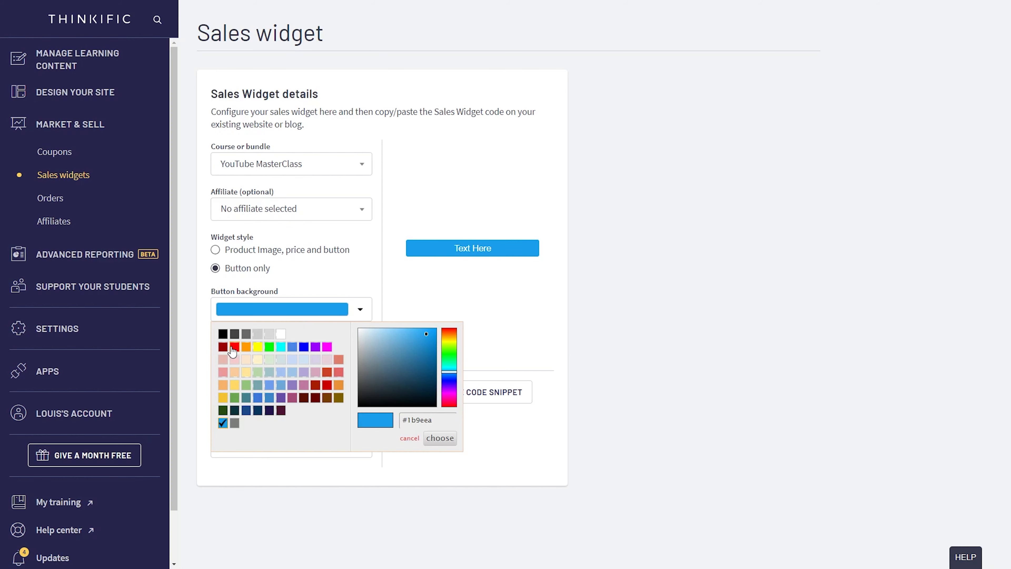
{"action": "left_click", "coordinate": [224, 347]}
{"action": "left_click", "coordinate": [277, 357]}
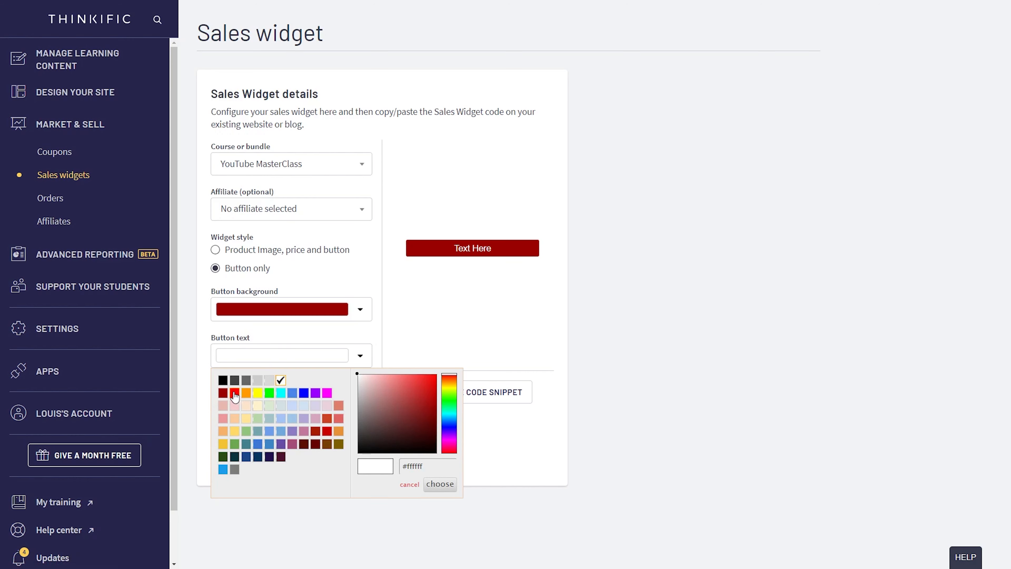
{"action": "left_click", "coordinate": [222, 380]}
{"action": "left_click", "coordinate": [277, 401]}
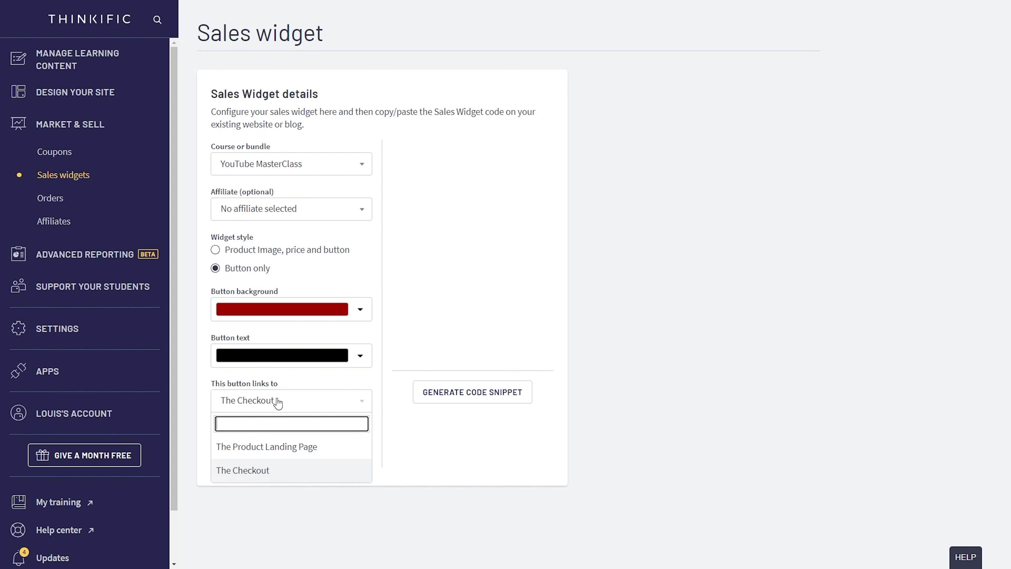
{"action": "left_click", "coordinate": [271, 471]}
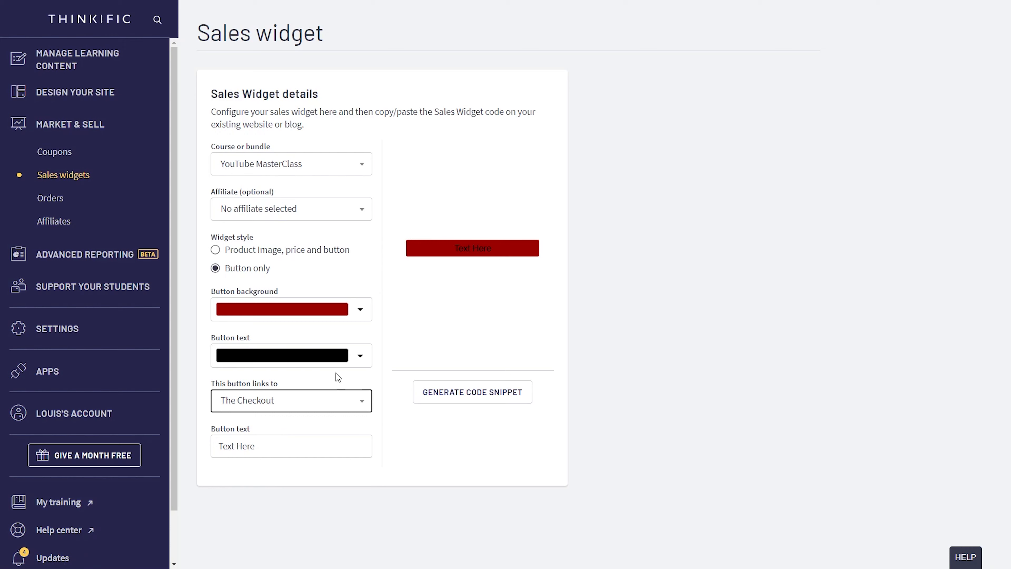
Label the sales widget button "Online Creator Institute" and set its text colour to white
{"action": "triple_click", "coordinate": [258, 446]}
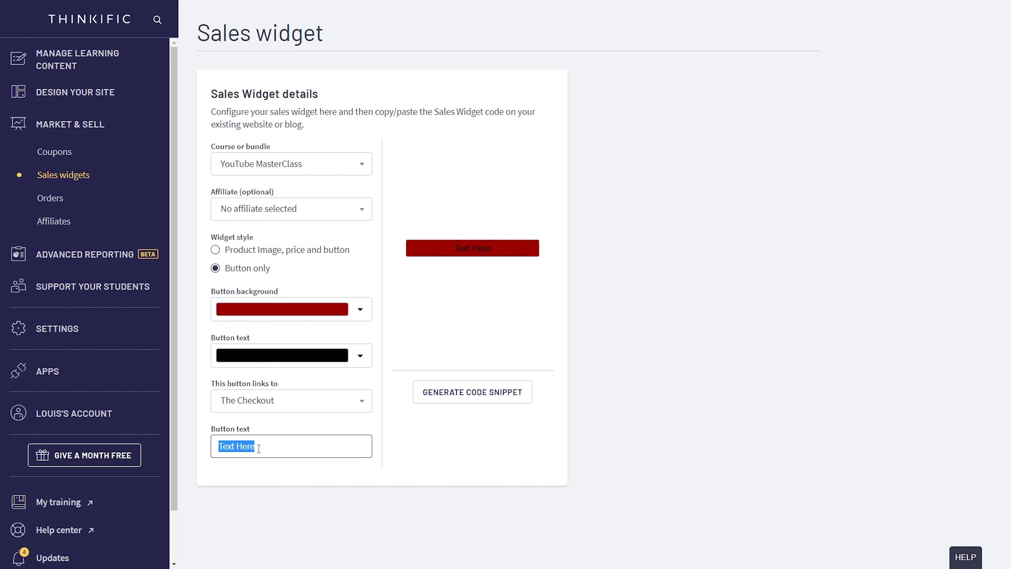
{"action": "type", "text": "Online Creator Institute"}
{"action": "left_click", "coordinate": [441, 479]}
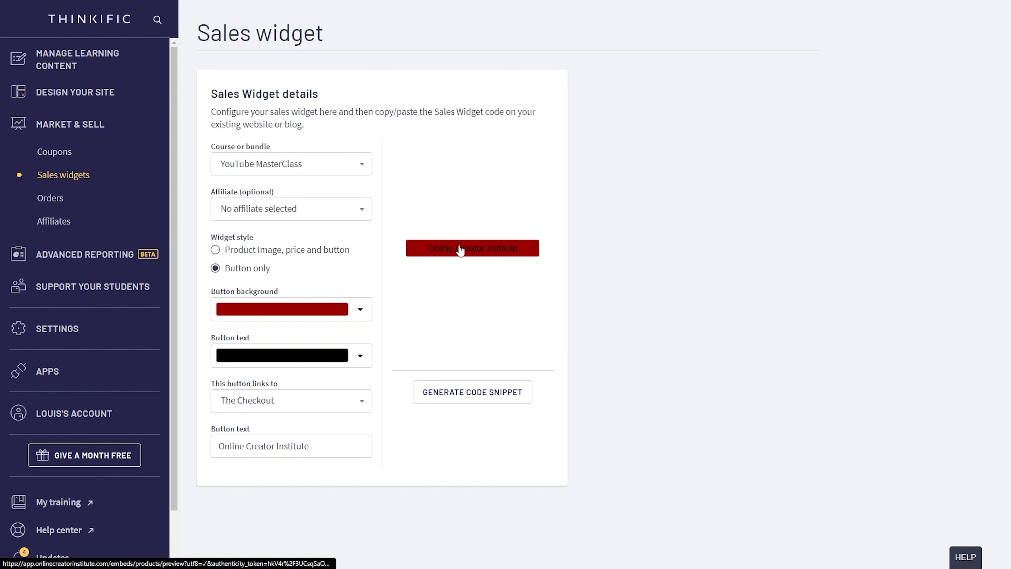
{"action": "left_click", "coordinate": [319, 355]}
{"action": "left_click", "coordinate": [283, 379]}
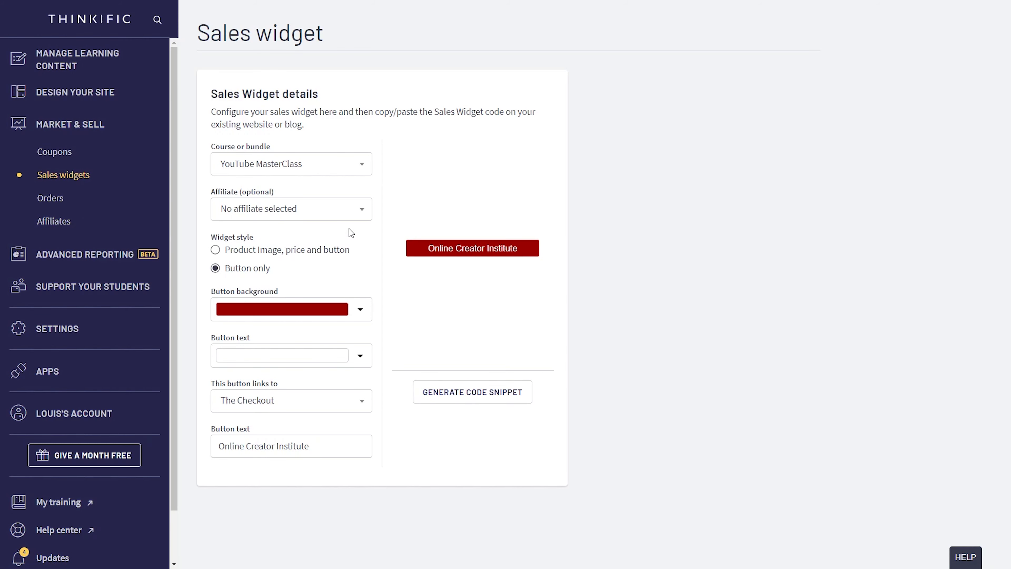
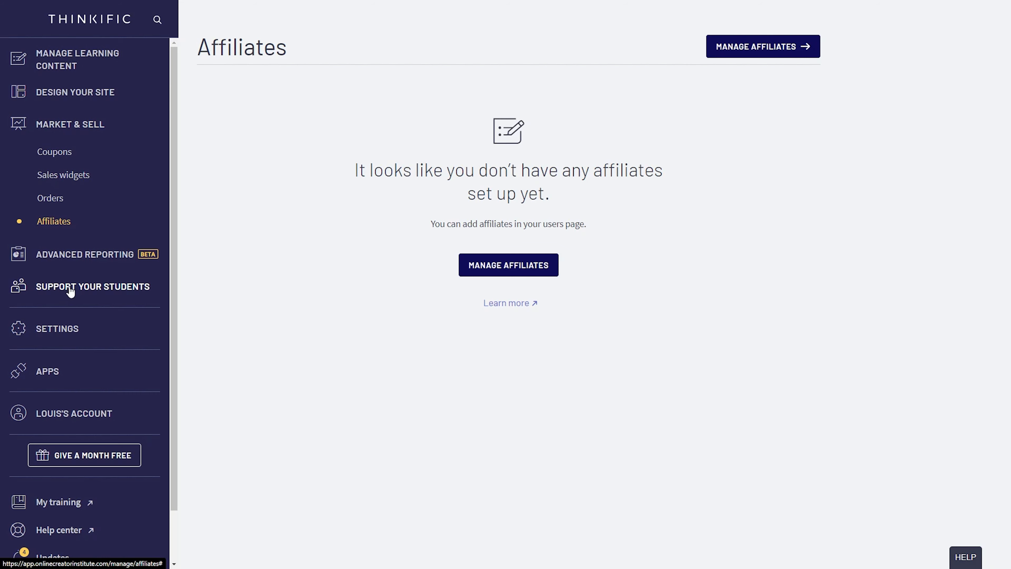
Look at the Groups and student progress pages in the student support area
{"action": "left_click", "coordinate": [71, 290]}
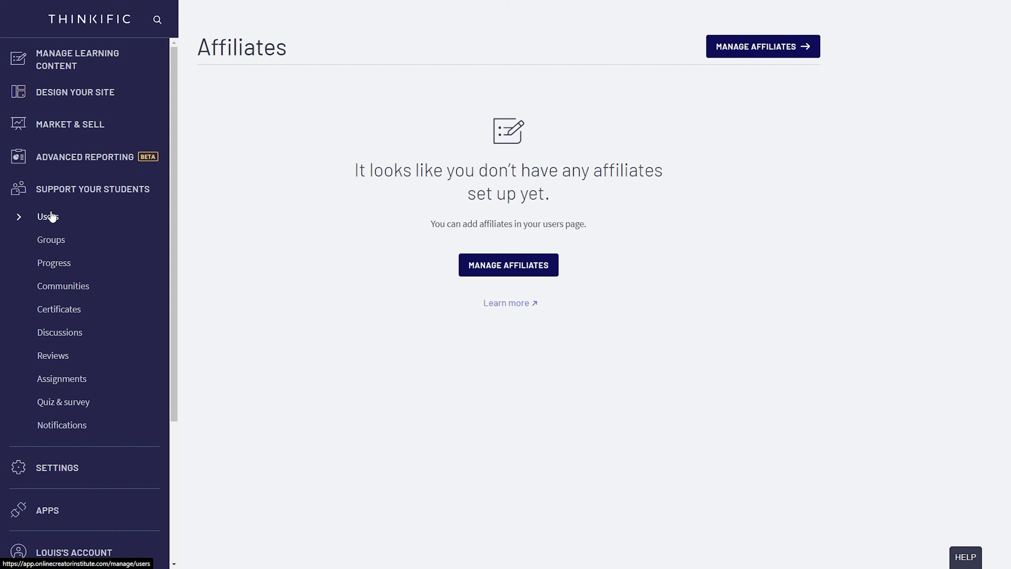
{"action": "left_click", "coordinate": [60, 240]}
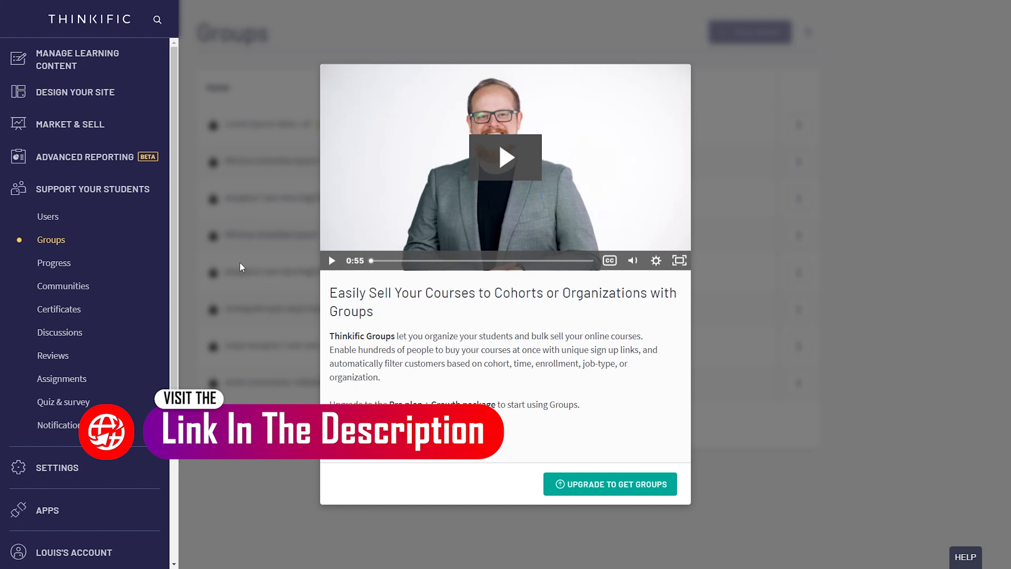
{"action": "left_click", "coordinate": [110, 273]}
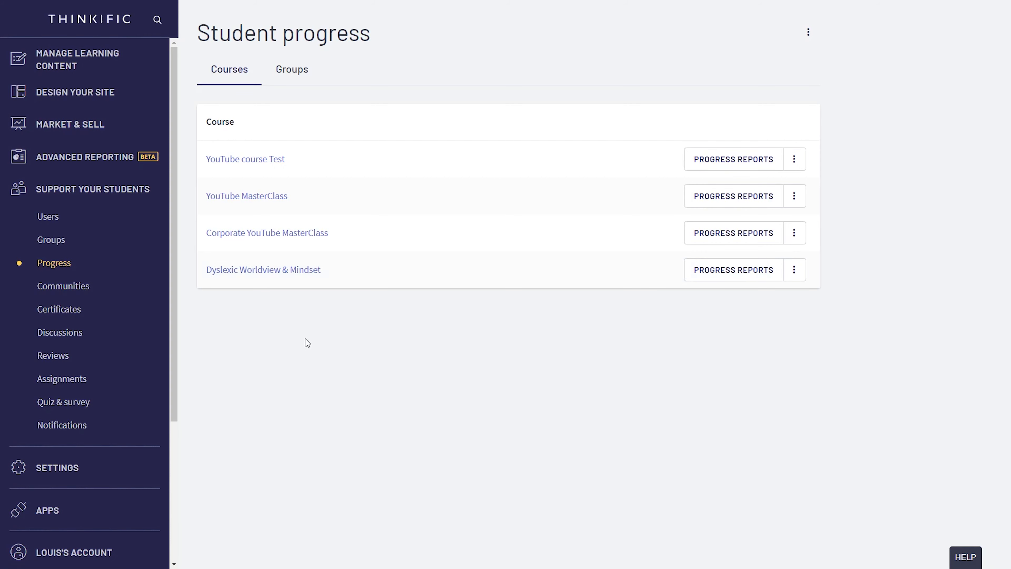
Look at the Communities and Certificates pages in the student support area
{"action": "left_click_drag", "start_coordinate": [287, 84], "coordinate": [372, 217]}
{"action": "left_click", "coordinate": [397, 314]}
{"action": "left_click", "coordinate": [97, 296]}
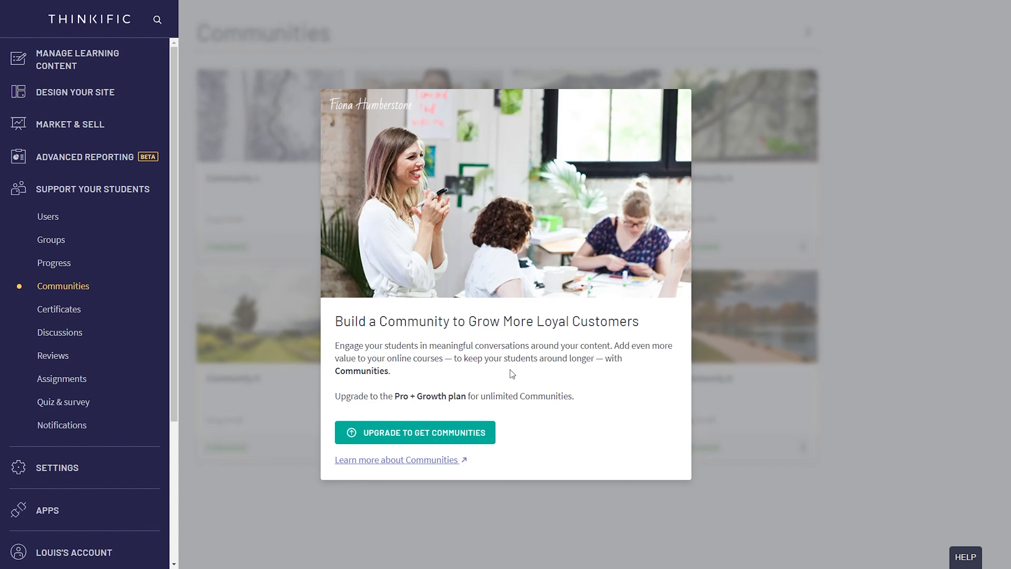
{"action": "left_click", "coordinate": [64, 309]}
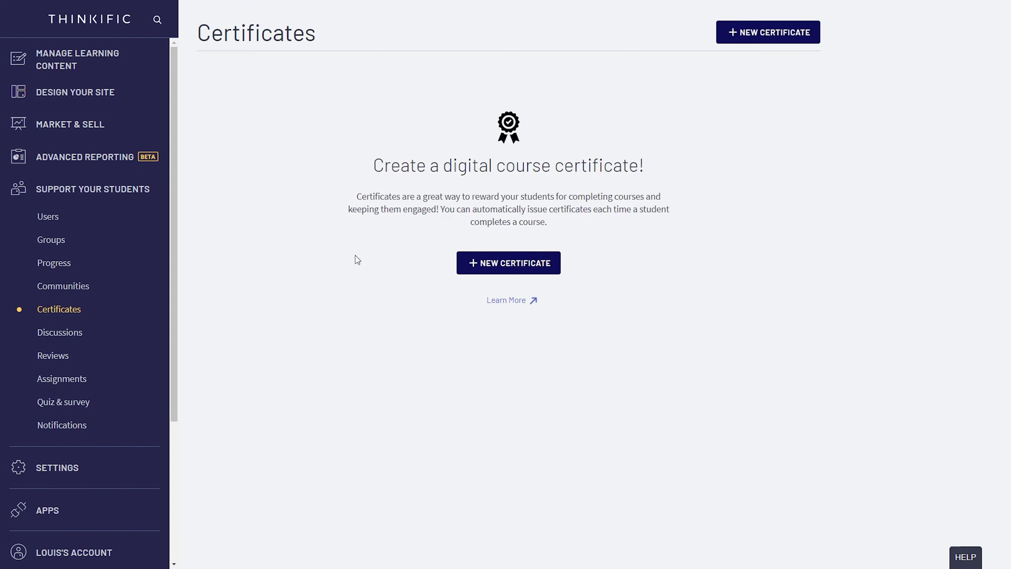
{"action": "left_click_drag", "start_coordinate": [357, 259], "coordinate": [673, 309]}
{"action": "left_click", "coordinate": [673, 309]}
Look through the Discussions, Assignments and Quiz & survey pages for student support
{"action": "left_click", "coordinate": [62, 334]}
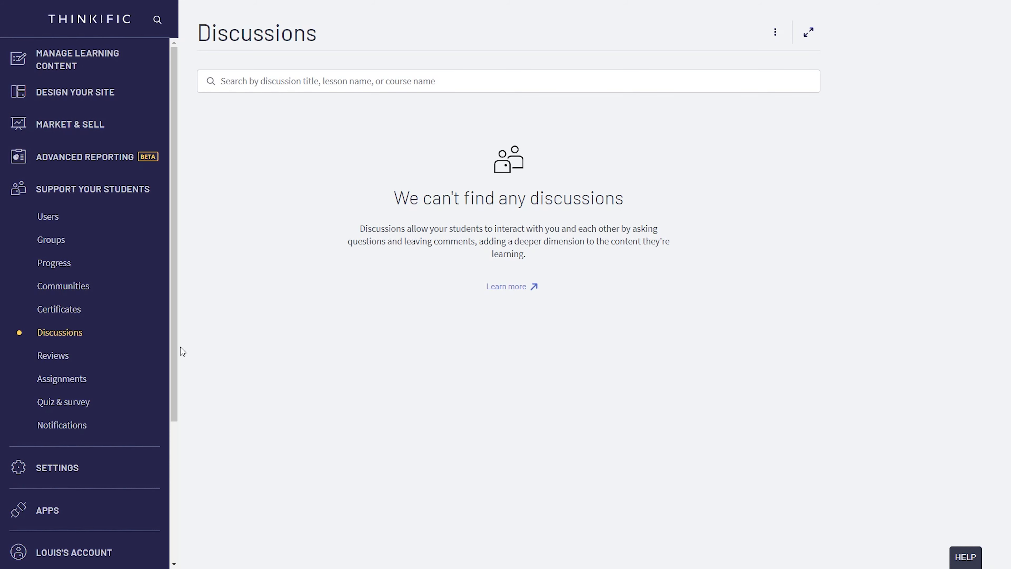
{"action": "scroll", "coordinate": [72, 357], "scroll_direction": "down", "scroll_amount": 3}
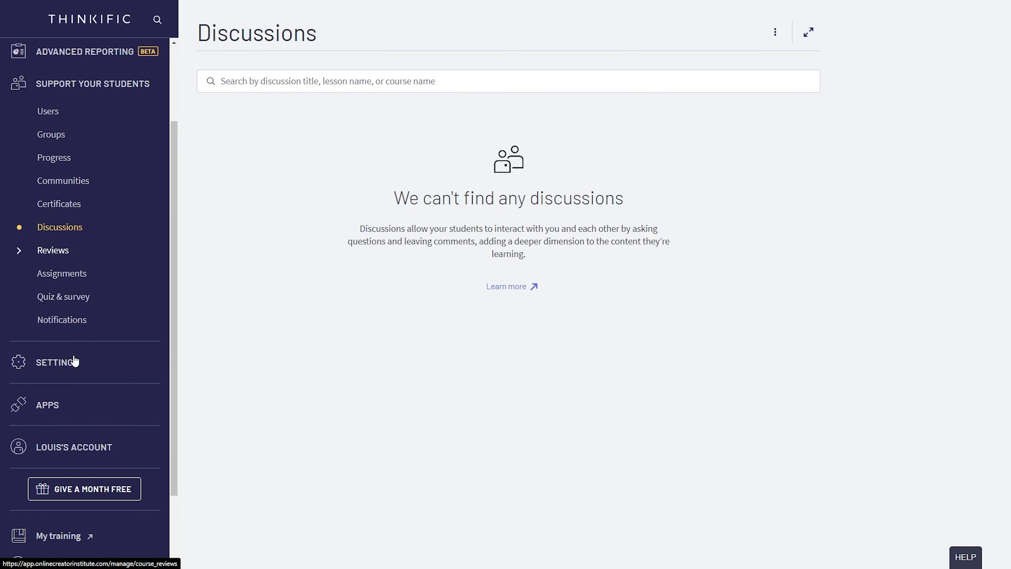
{"action": "left_click", "coordinate": [78, 284]}
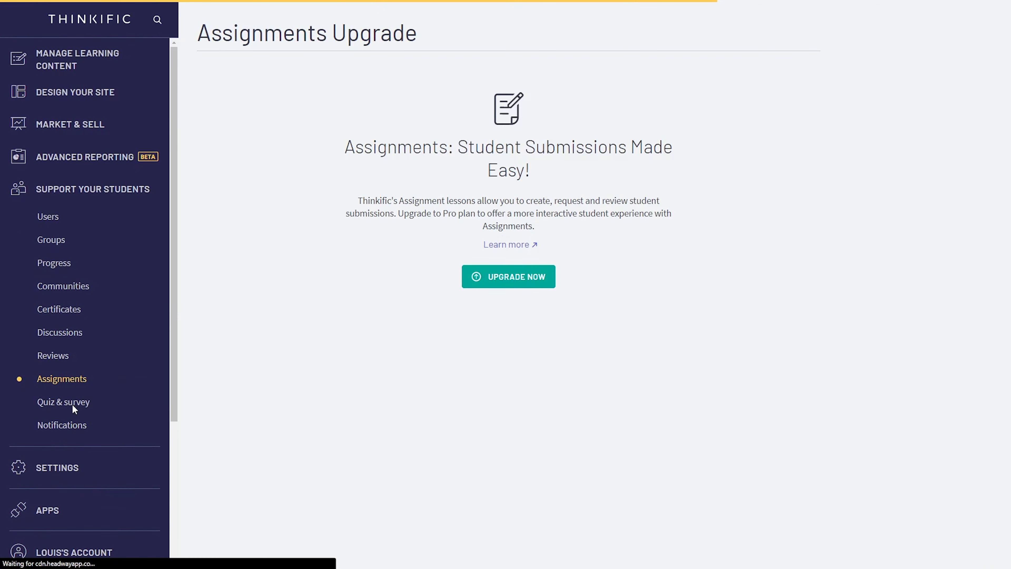
{"action": "left_click", "coordinate": [64, 402]}
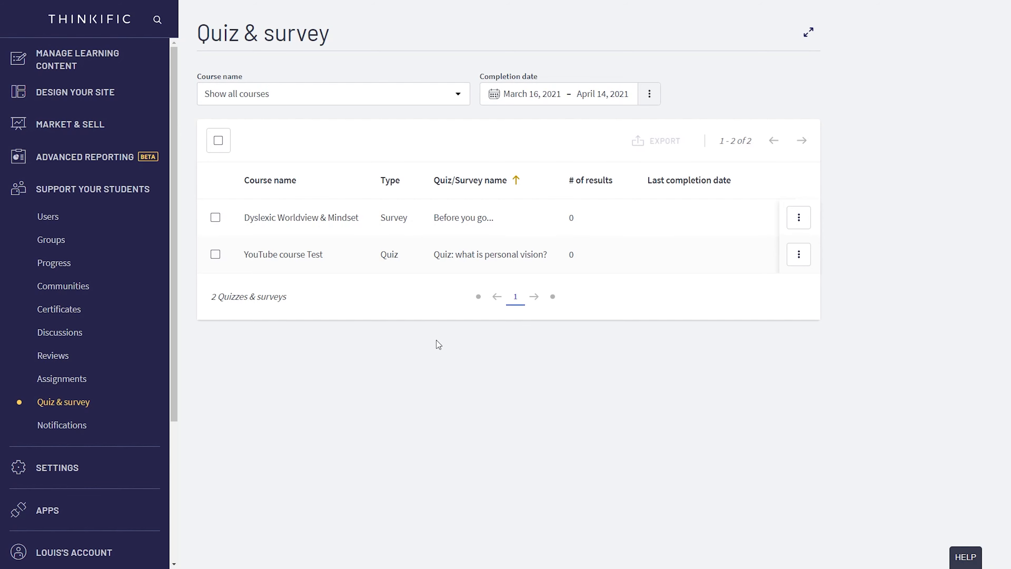
Open the site settings and skim their sections from site details to the modifiable text
{"action": "left_click", "coordinate": [57, 467]}
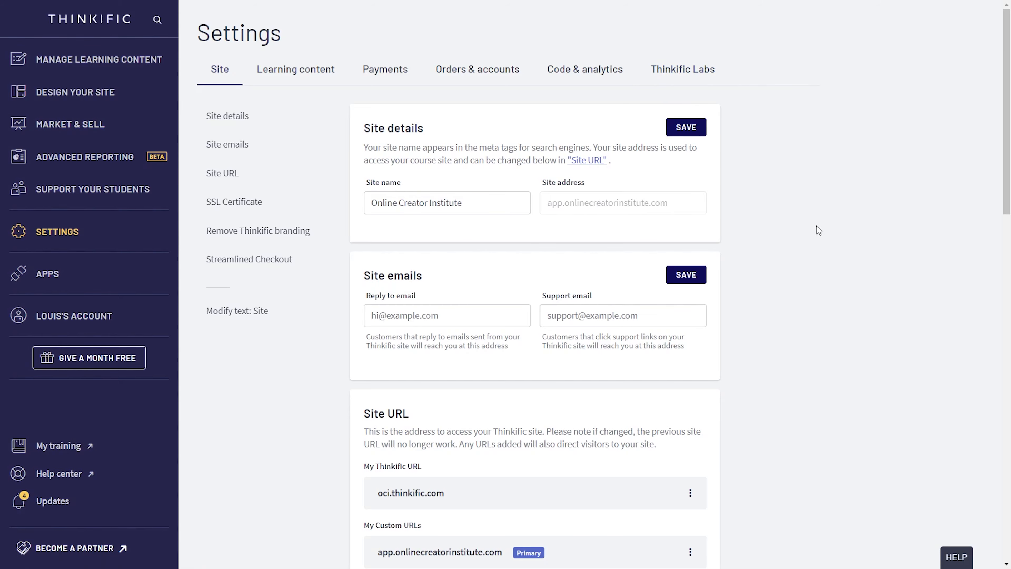
{"action": "scroll", "coordinate": [814, 235], "scroll_direction": "down", "scroll_amount": 18}
{"action": "scroll", "coordinate": [792, 330], "scroll_direction": "up", "scroll_amount": 18}
{"action": "scroll", "coordinate": [447, 247], "scroll_direction": "down", "scroll_amount": 8}
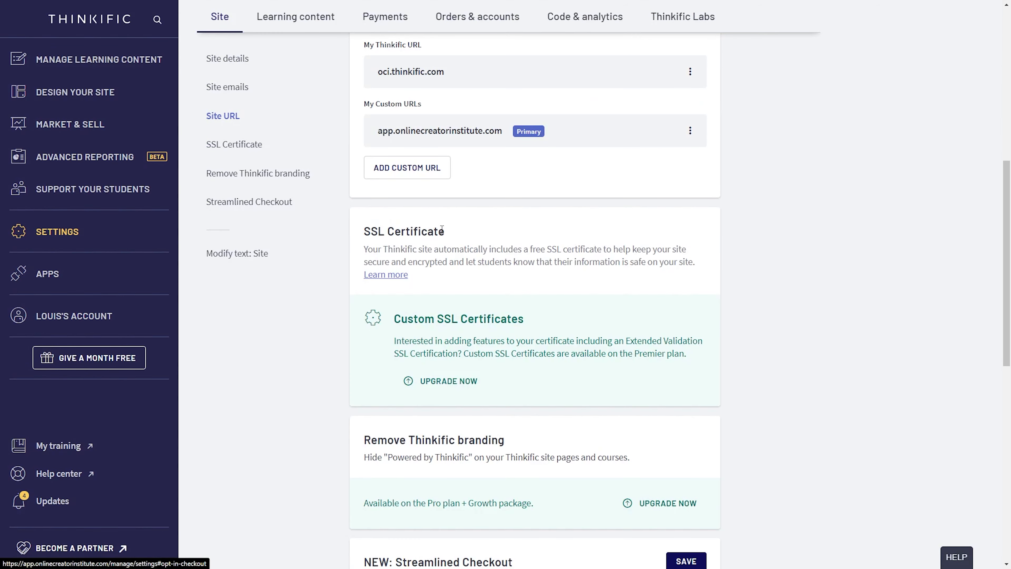
{"action": "scroll", "coordinate": [446, 259], "scroll_direction": "down", "scroll_amount": 10}
{"action": "scroll", "coordinate": [447, 282], "scroll_direction": "up", "scroll_amount": 5}
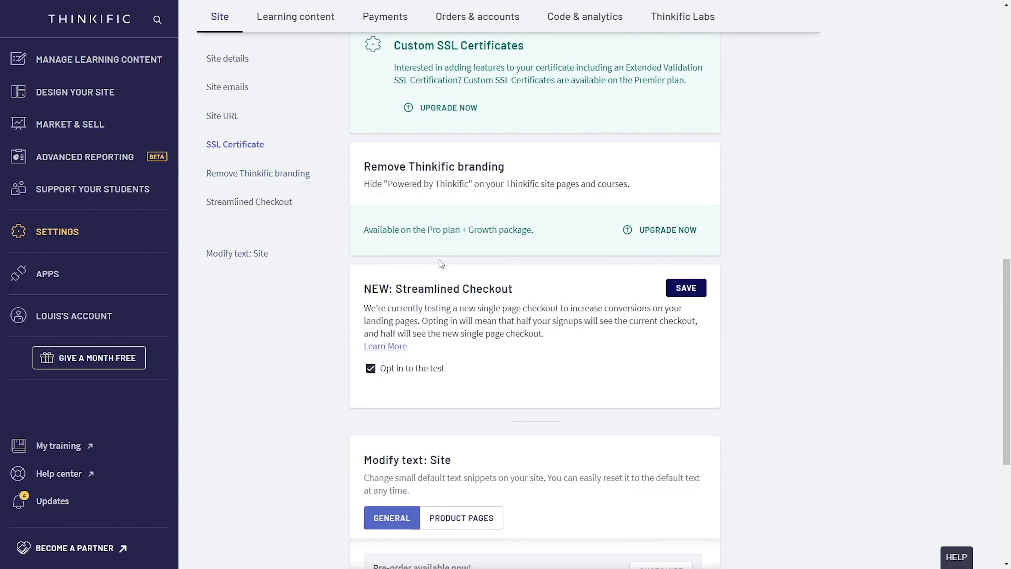
Read the Streamlined Checkout description and its single page checkout test option
{"action": "left_click_drag", "start_coordinate": [372, 293], "coordinate": [402, 292]}
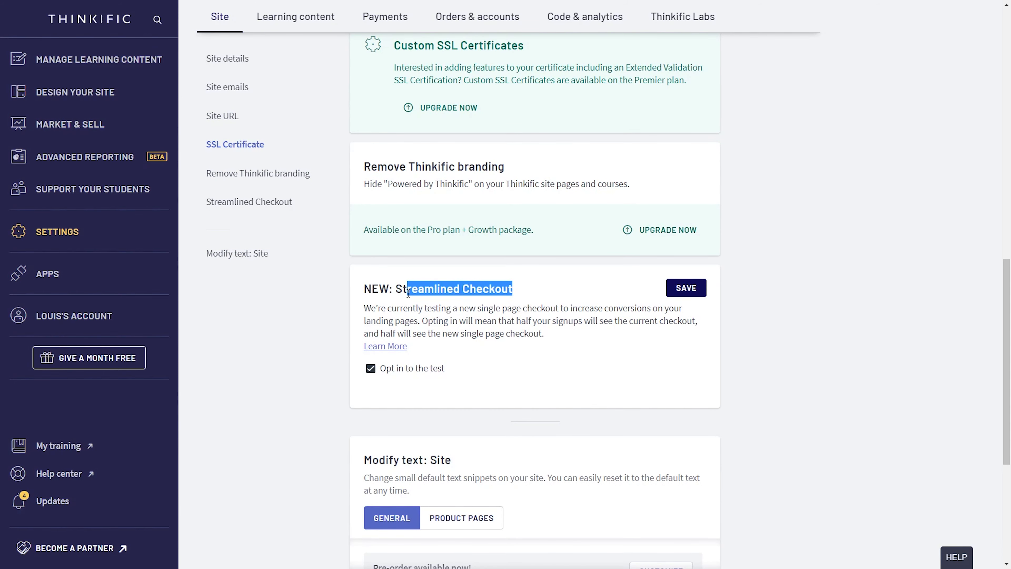
{"action": "left_click", "coordinate": [412, 293]}
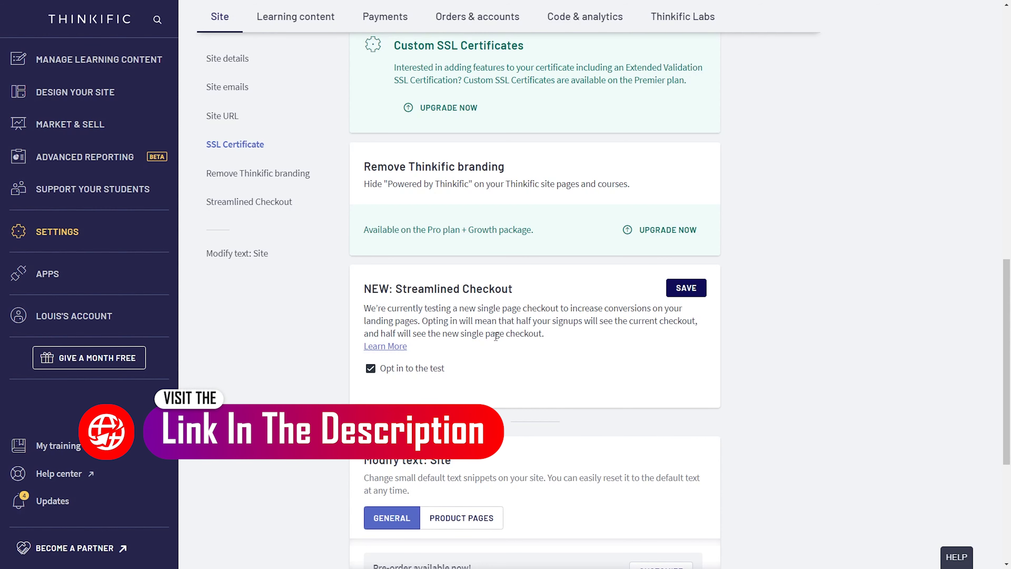
{"action": "mouse_move", "coordinate": [460, 334]}
{"action": "left_mouse_down"}
{"action": "mouse_move", "coordinate": [551, 336]}
{"action": "mouse_move", "coordinate": [476, 333]}
{"action": "left_mouse_up"}
{"action": "left_click", "coordinate": [437, 336]}
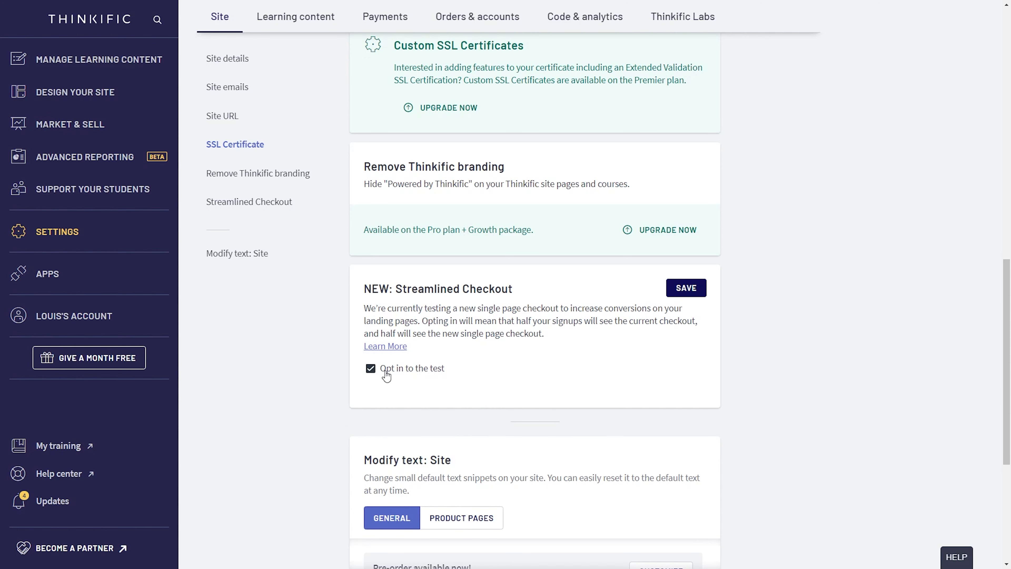
{"action": "left_click_drag", "start_coordinate": [542, 335], "coordinate": [477, 333]}
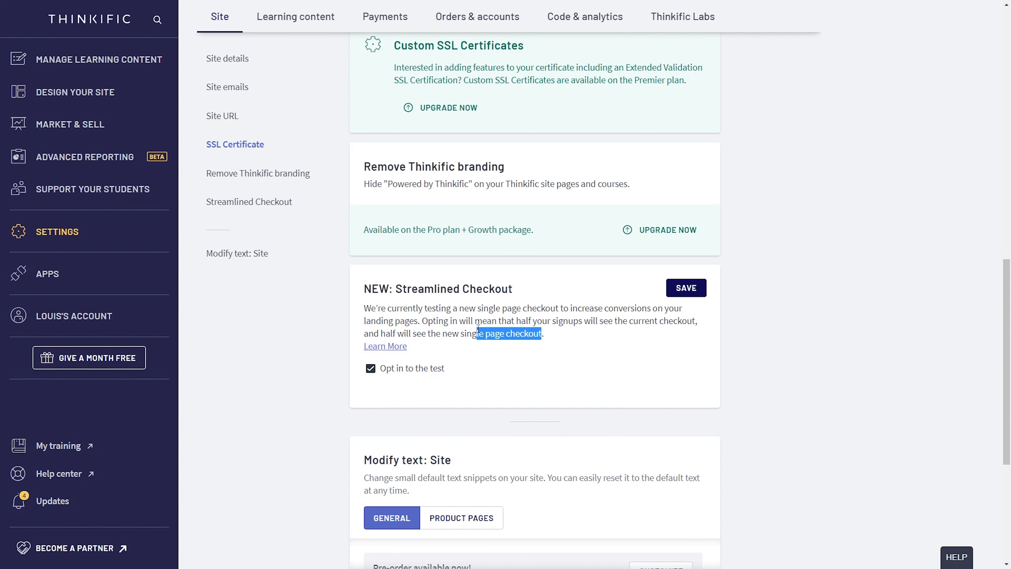
Check which plan is required for removing Thinkific branding from the site
{"action": "scroll", "coordinate": [476, 332], "scroll_direction": "up", "scroll_amount": 15}
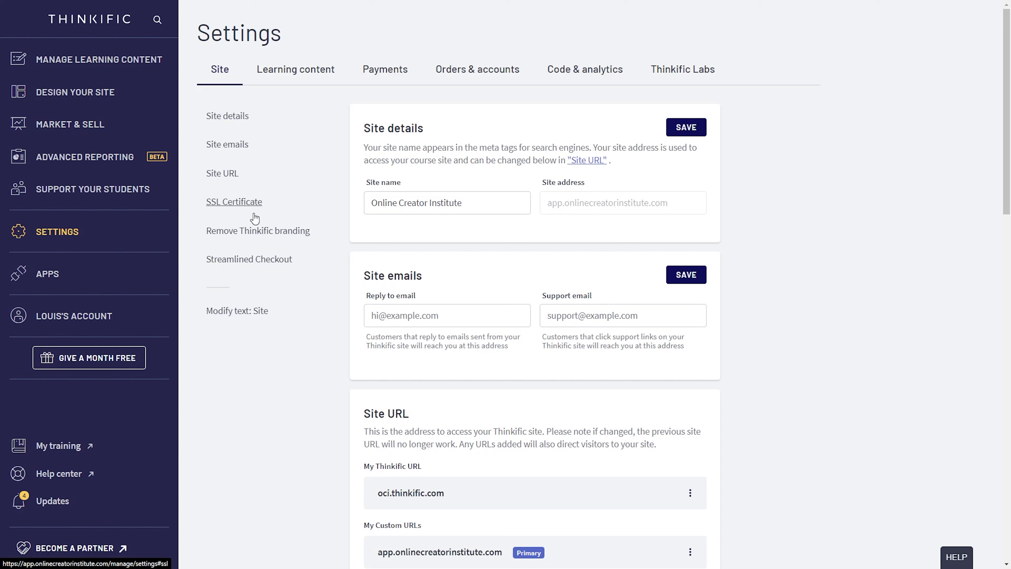
{"action": "left_click", "coordinate": [267, 236]}
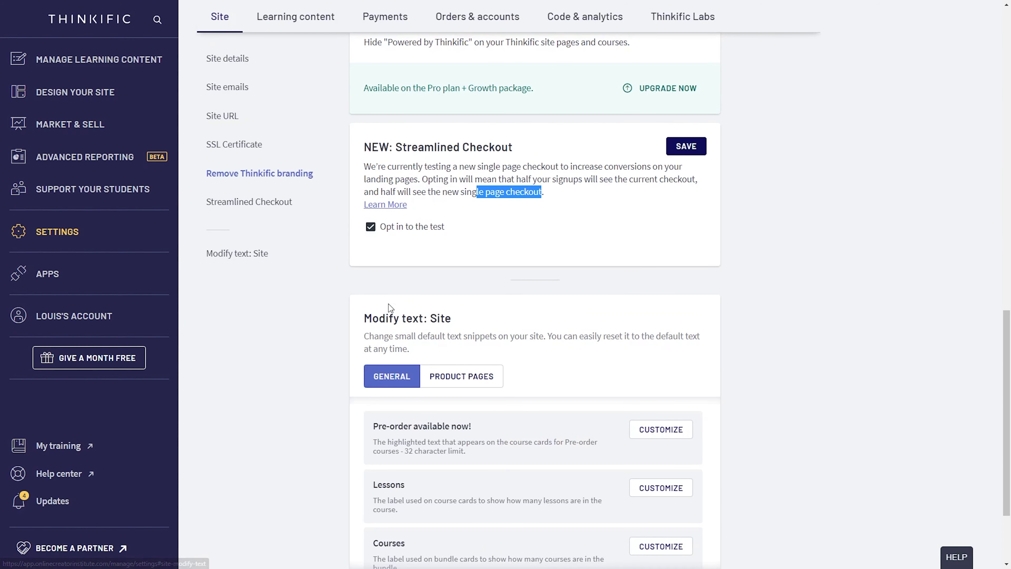
{"action": "scroll", "coordinate": [436, 254], "scroll_direction": "up", "scroll_amount": 3}
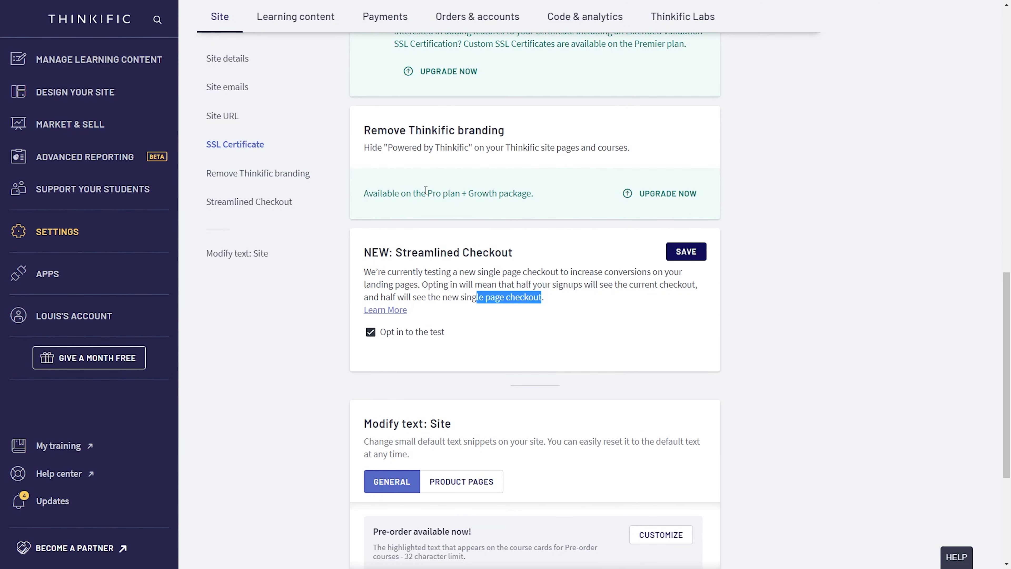
{"action": "left_click_drag", "start_coordinate": [425, 194], "coordinate": [504, 196]}
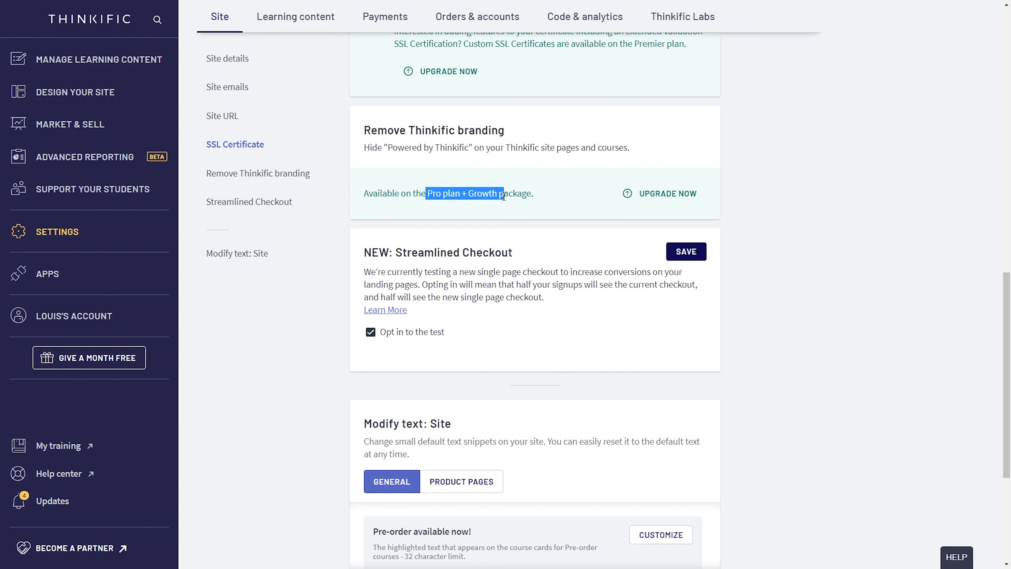
{"action": "scroll", "coordinate": [504, 196], "scroll_direction": "up", "scroll_amount": 7}
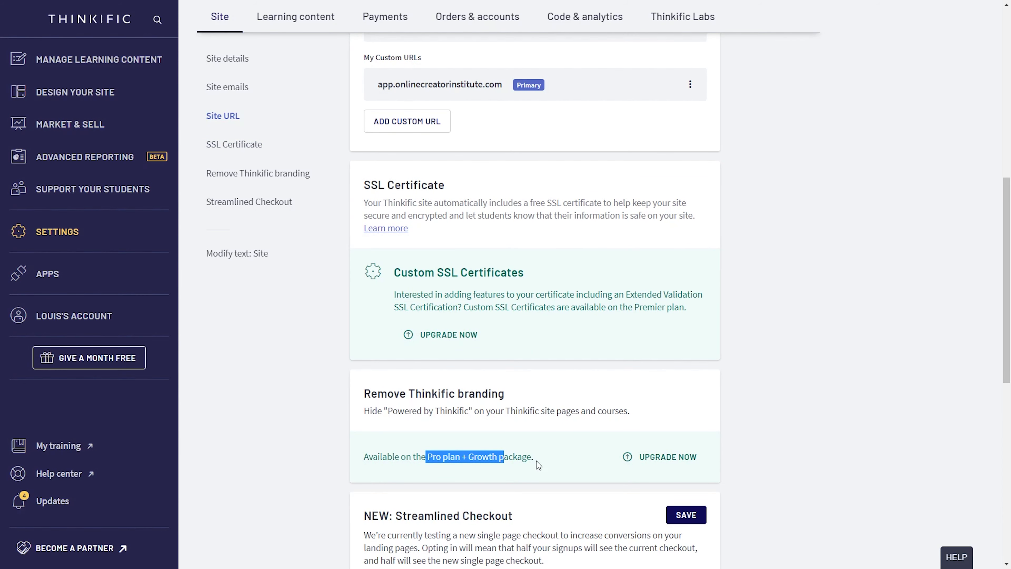
{"action": "left_click_drag", "start_coordinate": [534, 457], "coordinate": [428, 457]}
{"action": "scroll", "coordinate": [434, 462], "scroll_direction": "up", "scroll_amount": 12}
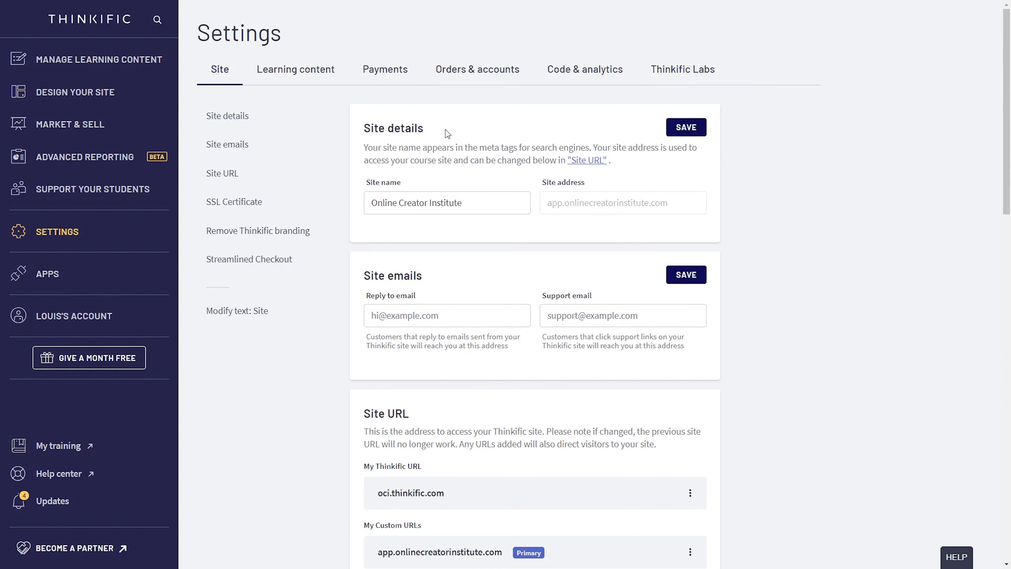
Examine the site name field and the reply-to and support email fields in the site settings
{"action": "left_click", "coordinate": [473, 201]}
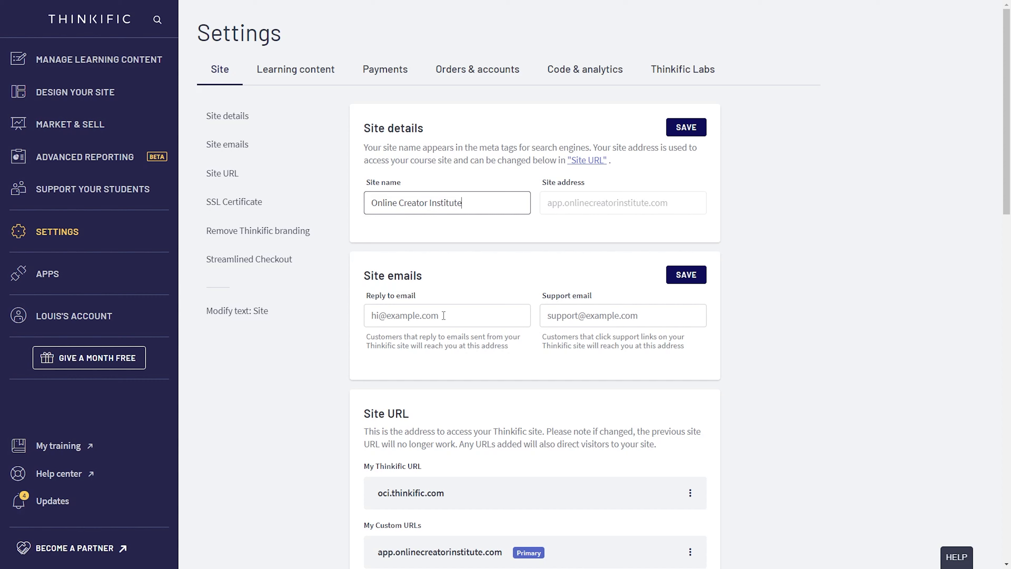
{"action": "left_click", "coordinate": [604, 311]}
{"action": "left_click", "coordinate": [464, 321]}
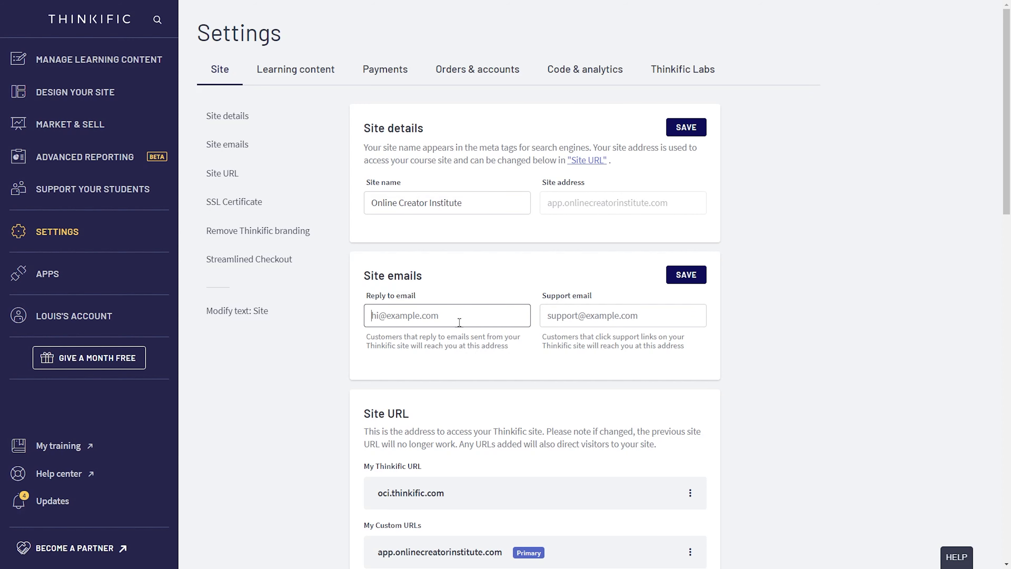
Compare the default Thinkific URL with the primary custom URL in the Site URL settings
{"action": "scroll", "coordinate": [459, 323], "scroll_direction": "down", "scroll_amount": 3}
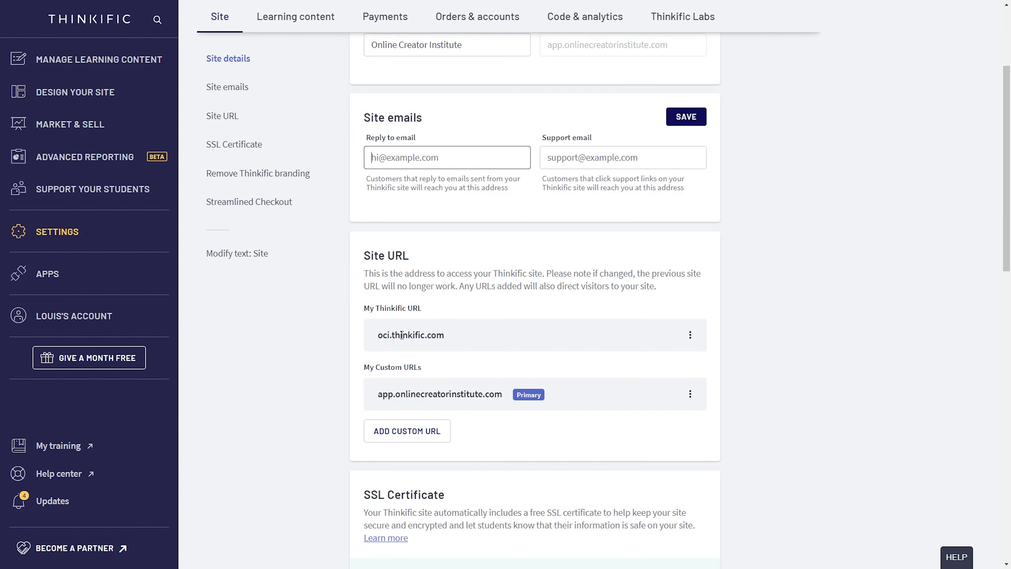
{"action": "left_click_drag", "start_coordinate": [379, 334], "coordinate": [456, 339]}
{"action": "left_click", "coordinate": [456, 340]}
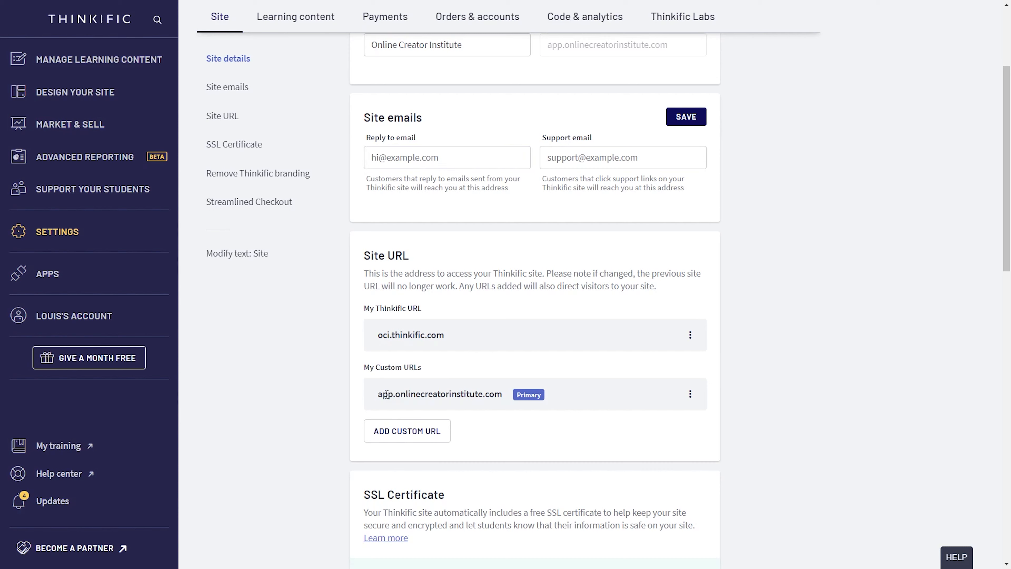
{"action": "mouse_move", "coordinate": [410, 394]}
{"action": "left_mouse_down"}
{"action": "mouse_move", "coordinate": [505, 395]}
{"action": "mouse_move", "coordinate": [410, 395]}
{"action": "left_mouse_up"}
{"action": "left_click", "coordinate": [458, 394]}
{"action": "left_click_drag", "start_coordinate": [503, 395], "coordinate": [420, 394]}
{"action": "left_click", "coordinate": [379, 335]}
{"action": "left_click_drag", "start_coordinate": [388, 340], "coordinate": [444, 332]}
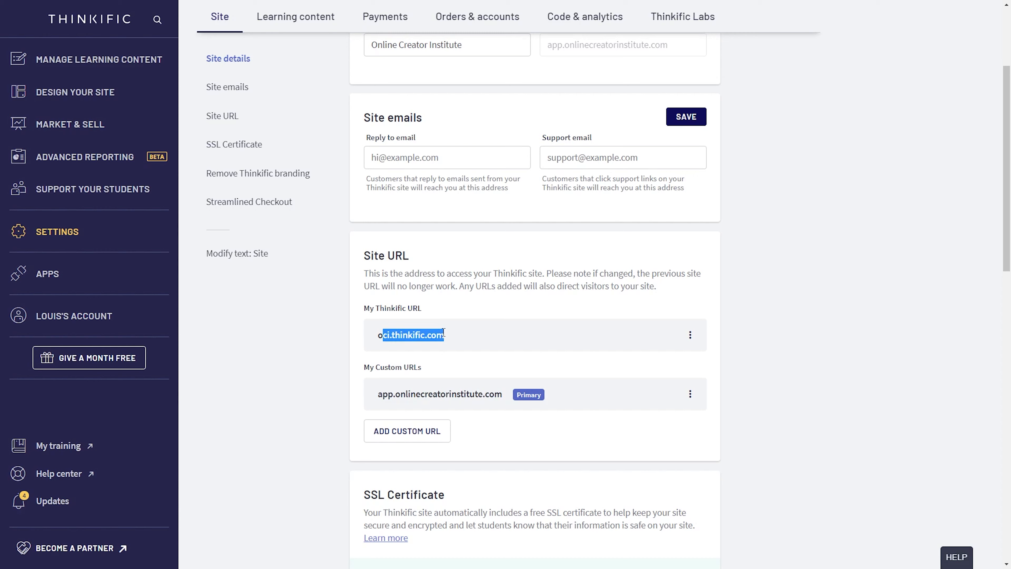
{"action": "triple_click", "coordinate": [437, 394]}
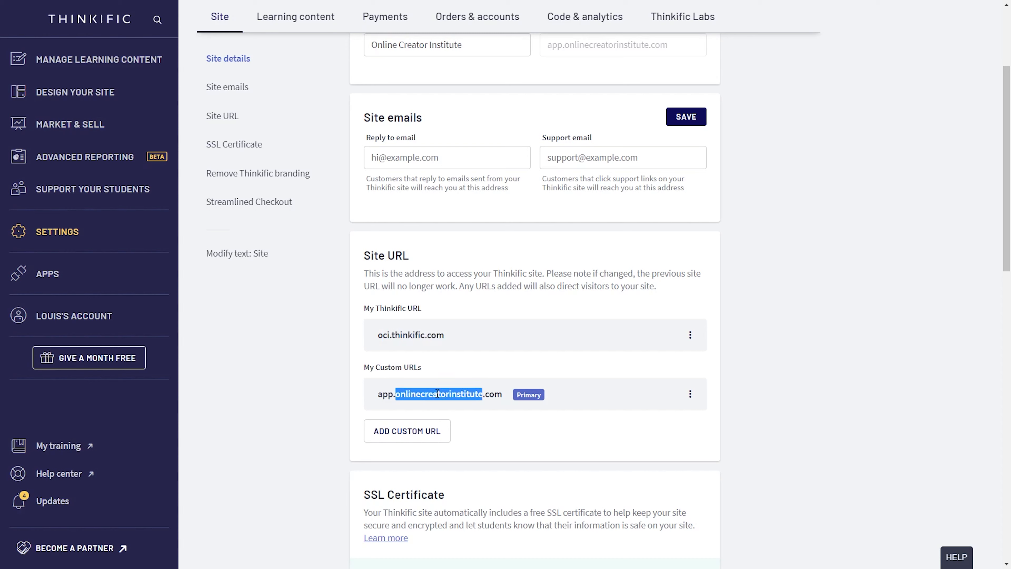
{"action": "double_click", "coordinate": [423, 393]}
Save the Streamlined Checkout setting with the opt-in to the single page checkout test enabled
{"action": "scroll", "coordinate": [423, 393], "scroll_direction": "down", "scroll_amount": 5}
{"action": "scroll", "coordinate": [557, 406], "scroll_direction": "down", "scroll_amount": 1}
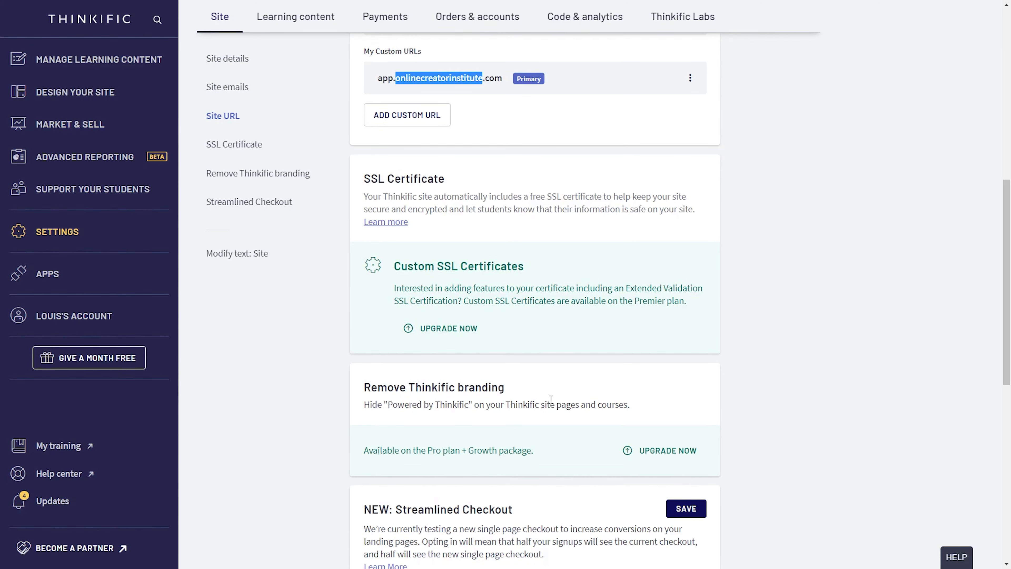
{"action": "scroll", "coordinate": [544, 395], "scroll_direction": "down", "scroll_amount": 5}
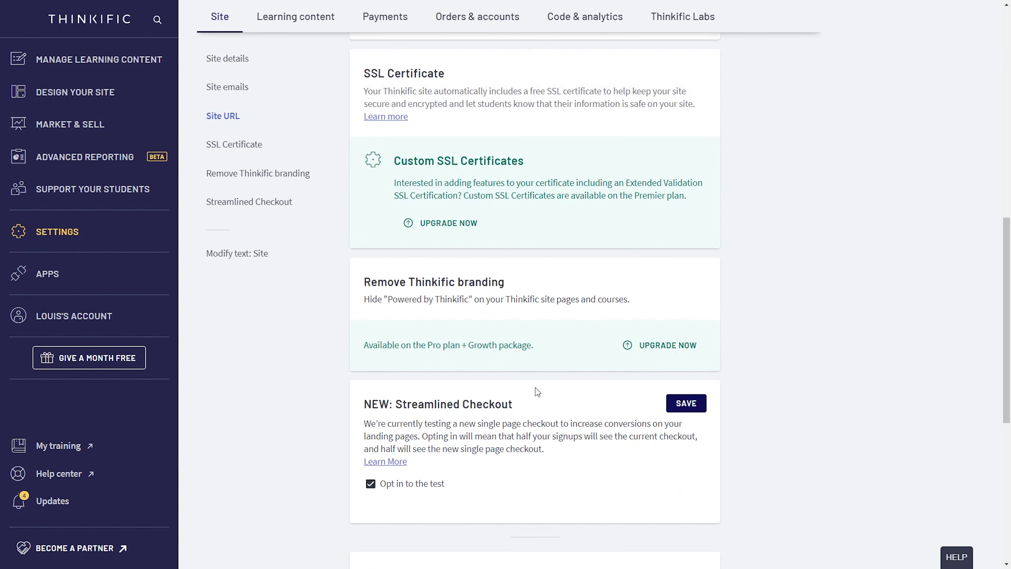
{"action": "left_click_drag", "start_coordinate": [378, 246], "coordinate": [523, 324]}
{"action": "left_click_drag", "start_coordinate": [378, 248], "coordinate": [370, 246]}
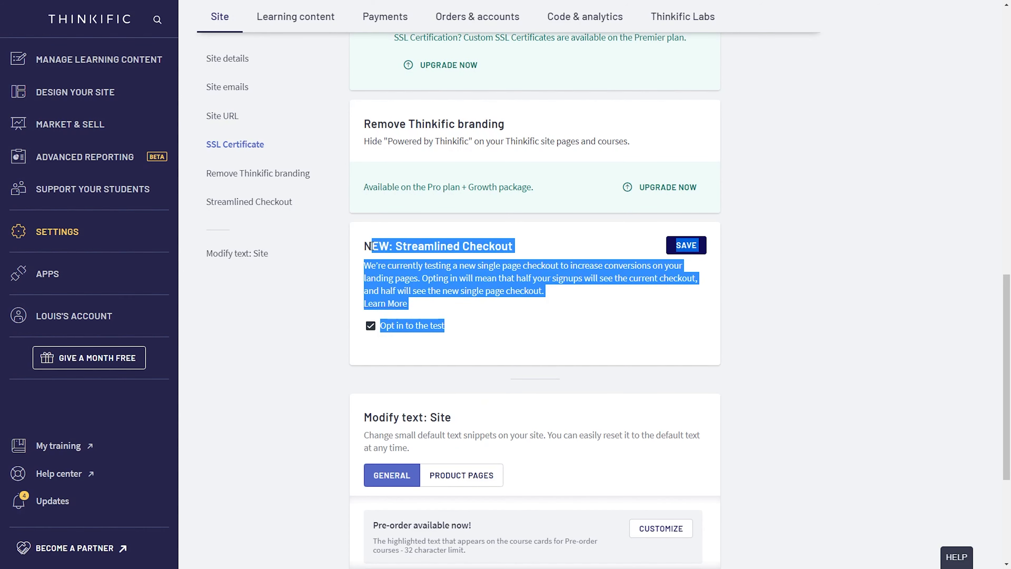
{"action": "left_click_drag", "start_coordinate": [519, 246], "coordinate": [557, 350]}
{"action": "left_click", "coordinate": [562, 353]}
{"action": "left_click", "coordinate": [686, 244]}
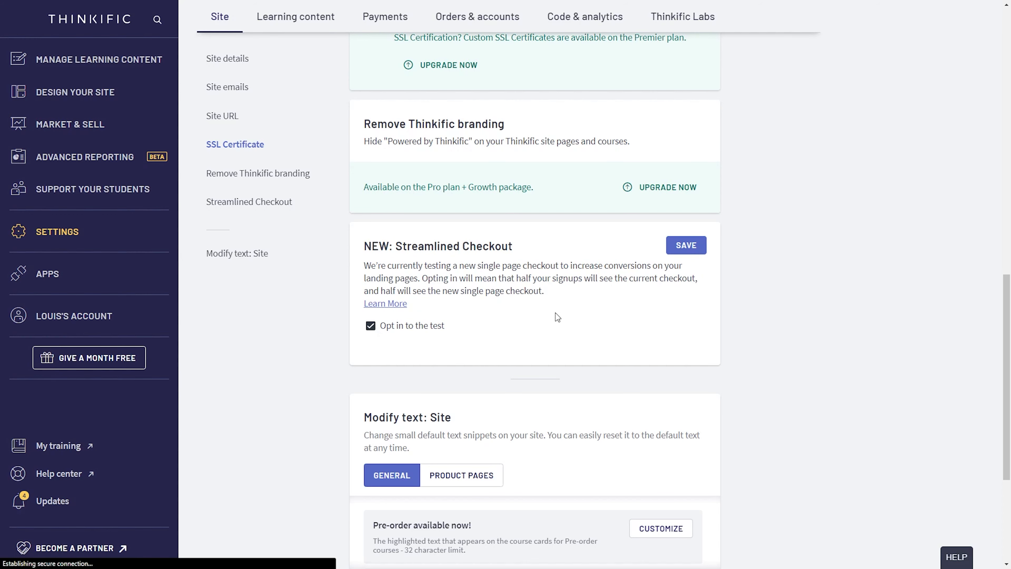
Look over the modifiable site text snippets and the Course Player theme, styles and logo settings for learning content
{"action": "scroll", "coordinate": [556, 317], "scroll_direction": "down", "scroll_amount": 5}
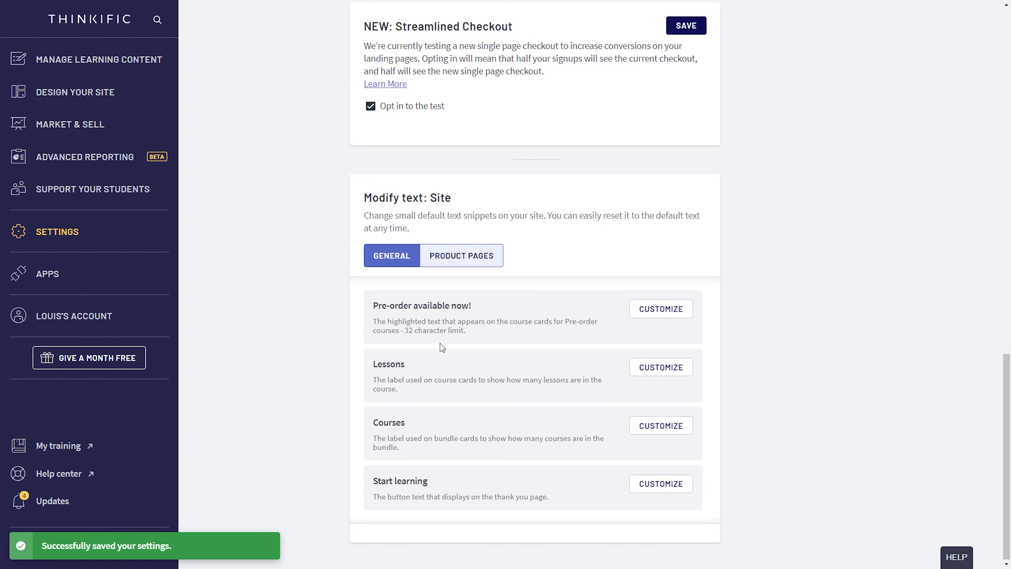
{"action": "scroll", "coordinate": [438, 358], "scroll_direction": "up", "scroll_amount": 15}
{"action": "left_click", "coordinate": [300, 71]}
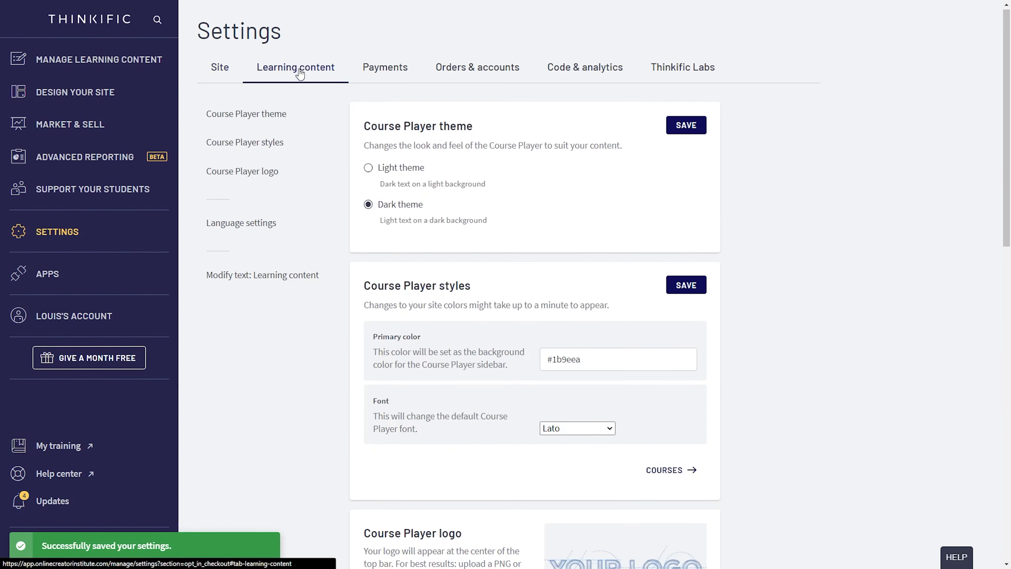
{"action": "scroll", "coordinate": [343, 197], "scroll_direction": "up", "scroll_amount": 1}
{"action": "scroll", "coordinate": [322, 222], "scroll_direction": "up", "scroll_amount": 1}
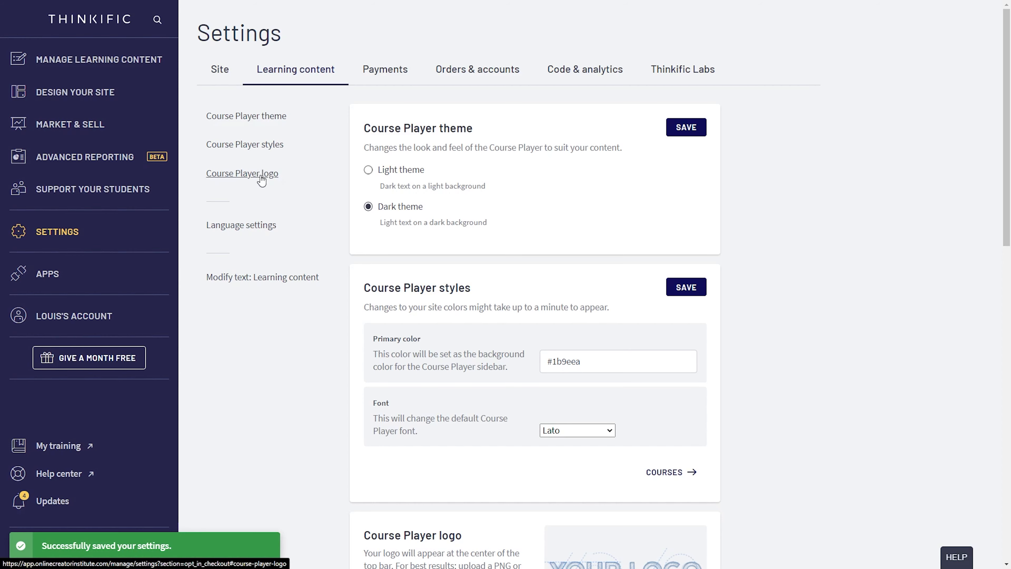
{"action": "scroll", "coordinate": [434, 328], "scroll_direction": "down", "scroll_amount": 5}
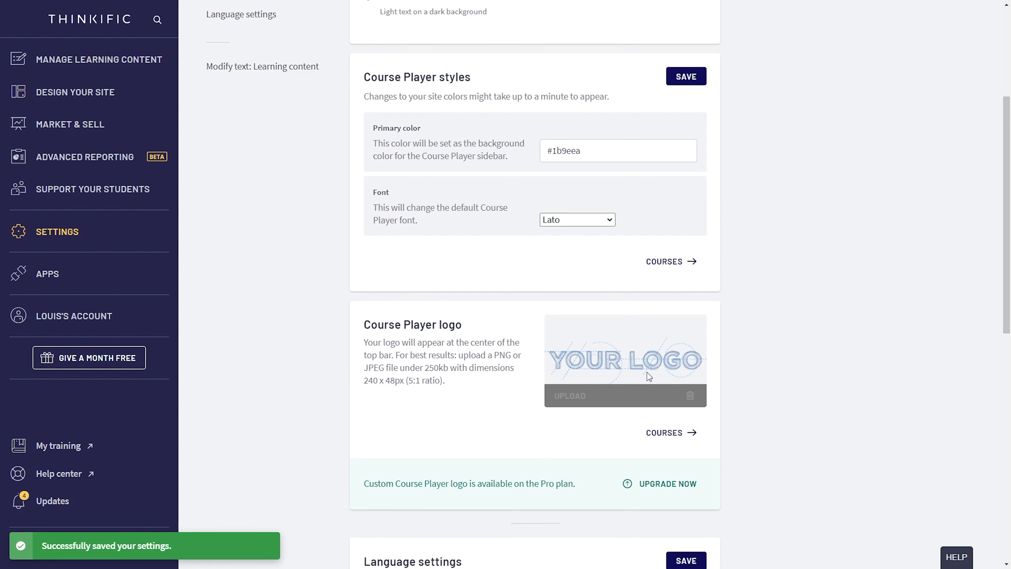
{"action": "scroll", "coordinate": [506, 411], "scroll_direction": "up", "scroll_amount": 4}
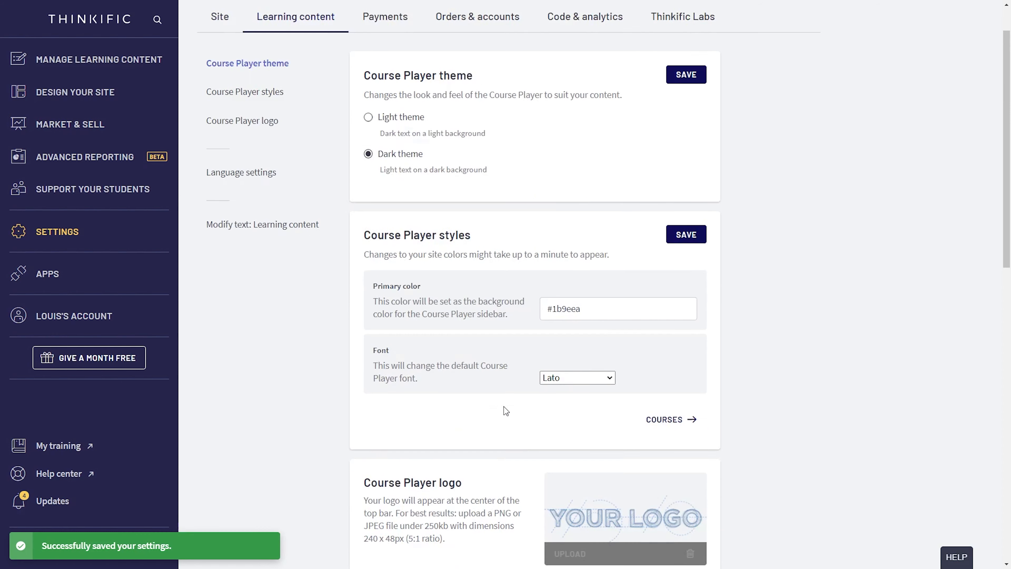
{"action": "scroll", "coordinate": [504, 406], "scroll_direction": "up", "scroll_amount": 1}
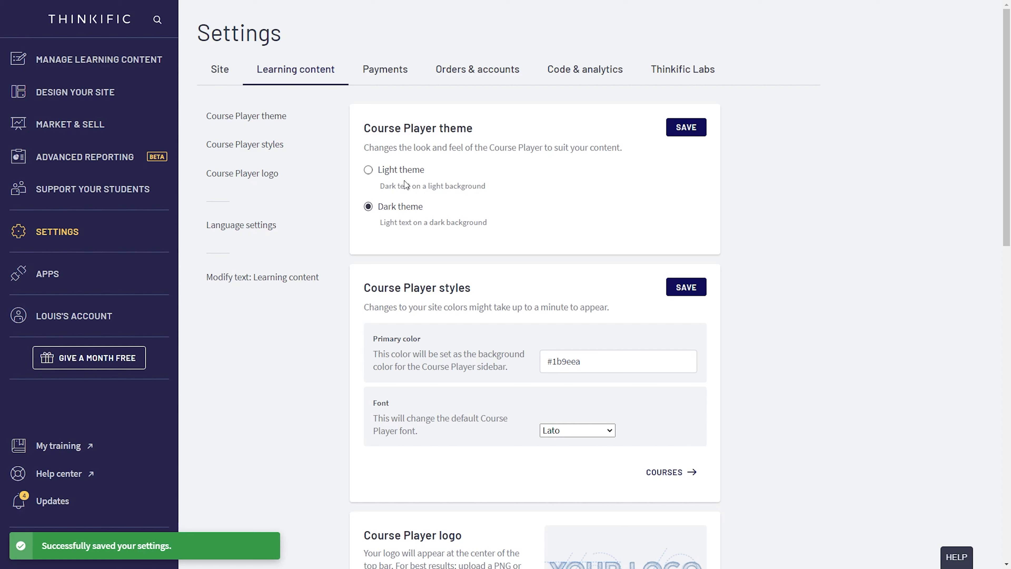
Examine the primary color and default font fields in the Course Player styles of the learning content settings
{"action": "scroll", "coordinate": [406, 341], "scroll_direction": "down", "scroll_amount": 1}
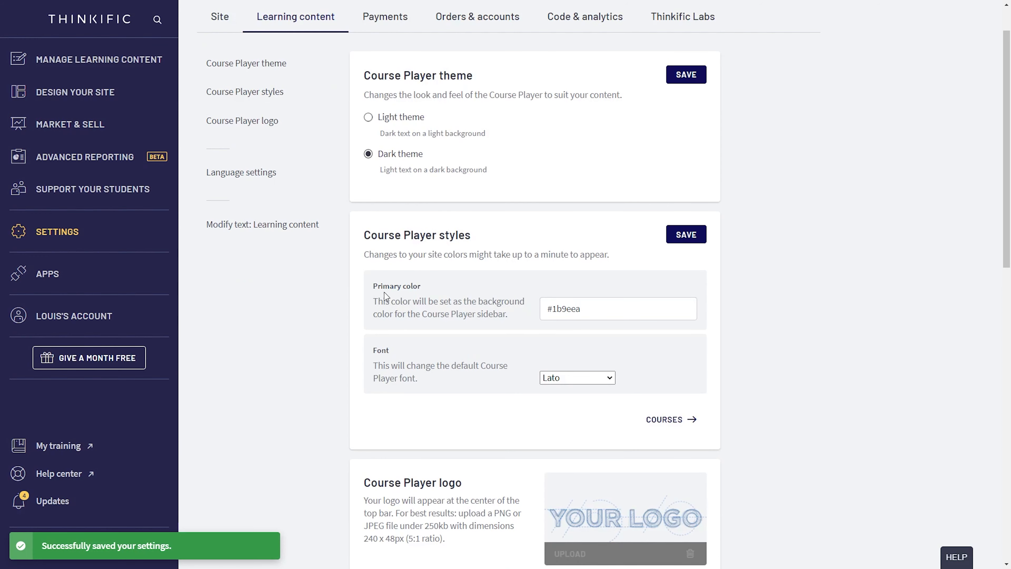
{"action": "left_click", "coordinate": [602, 314]}
{"action": "left_click", "coordinate": [602, 314]}
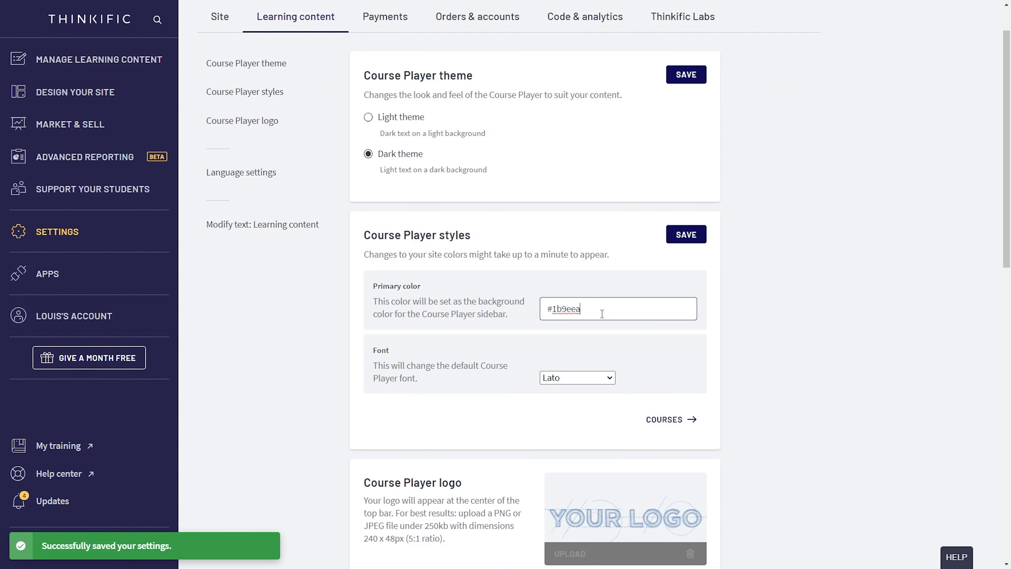
{"action": "left_click", "coordinate": [596, 377]}
{"action": "left_click", "coordinate": [590, 378]}
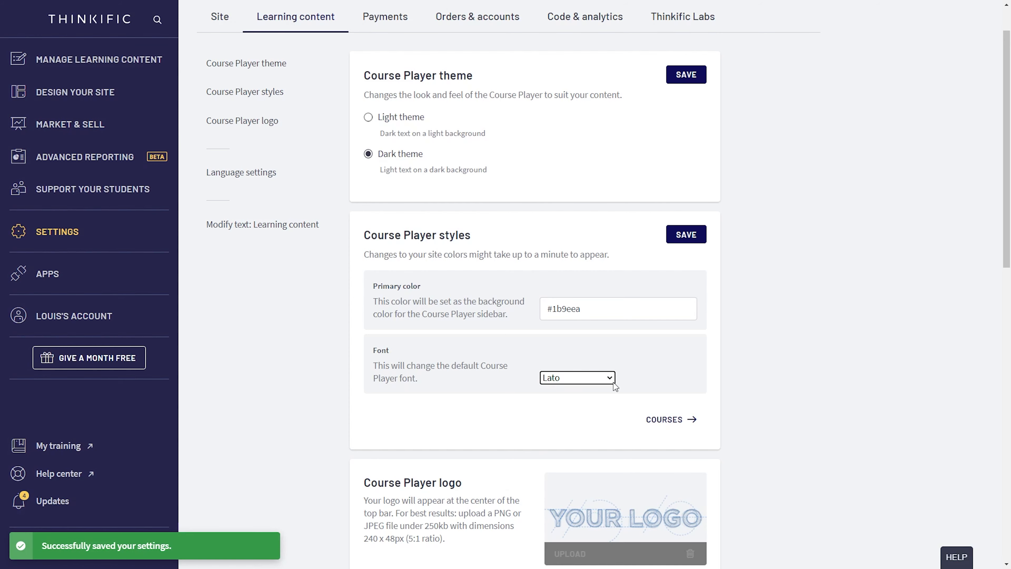
{"action": "scroll", "coordinate": [613, 383], "scroll_direction": "up", "scroll_amount": 1}
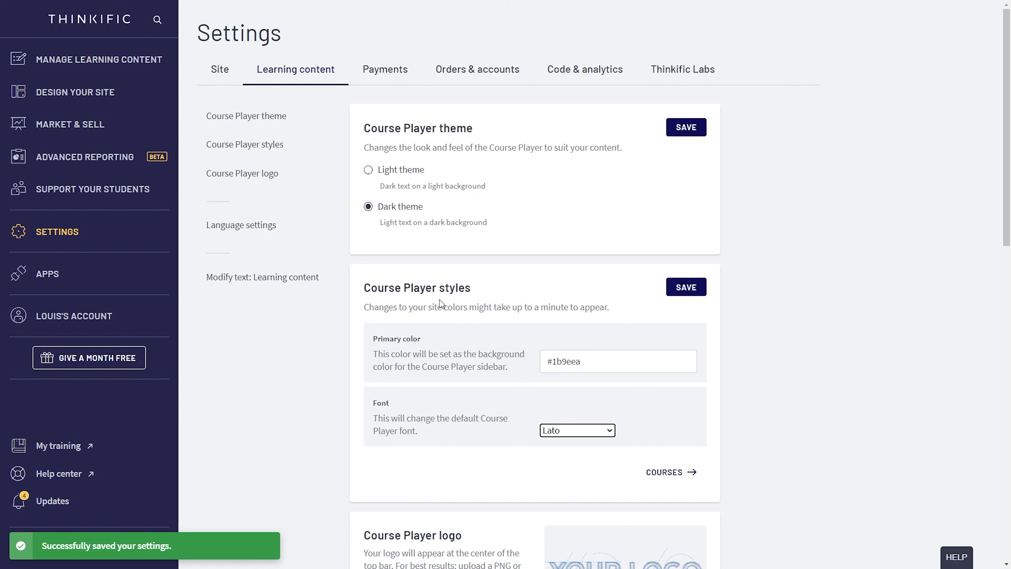
{"action": "left_click_drag", "start_coordinate": [601, 364], "coordinate": [524, 358]}
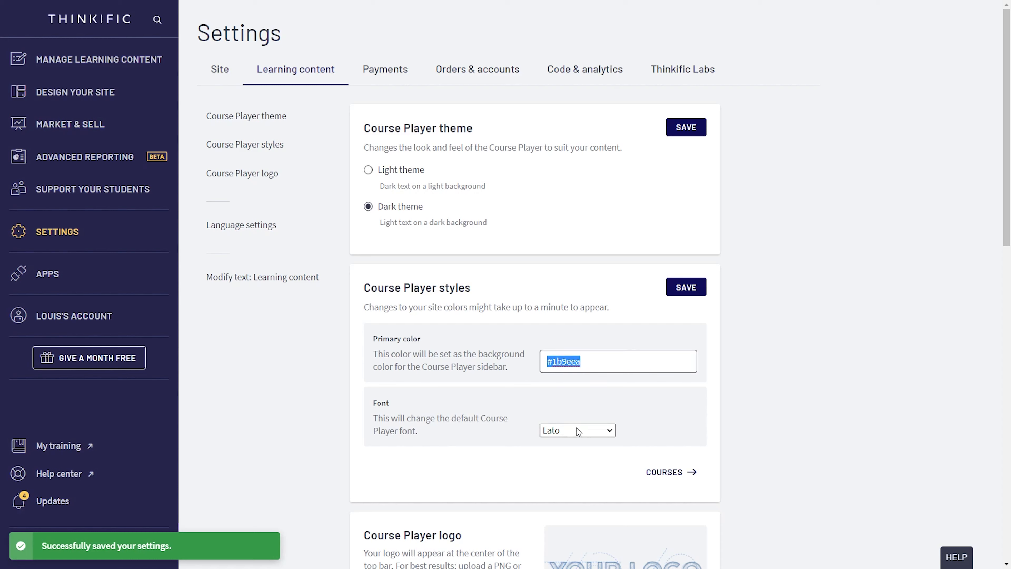
{"action": "left_click", "coordinate": [595, 433]}
{"action": "left_click", "coordinate": [596, 433]}
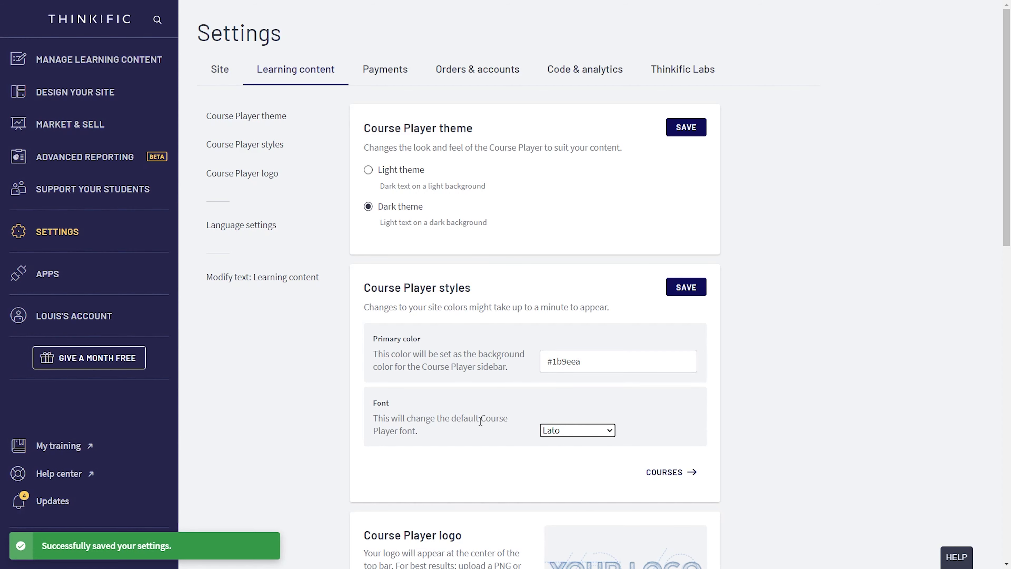
{"action": "scroll", "coordinate": [456, 415], "scroll_direction": "down", "scroll_amount": 1}
{"action": "scroll", "coordinate": [456, 416], "scroll_direction": "up", "scroll_amount": 1}
Look over the Stripe and PayPal account fields in the Payments settings
{"action": "left_click", "coordinate": [385, 72]}
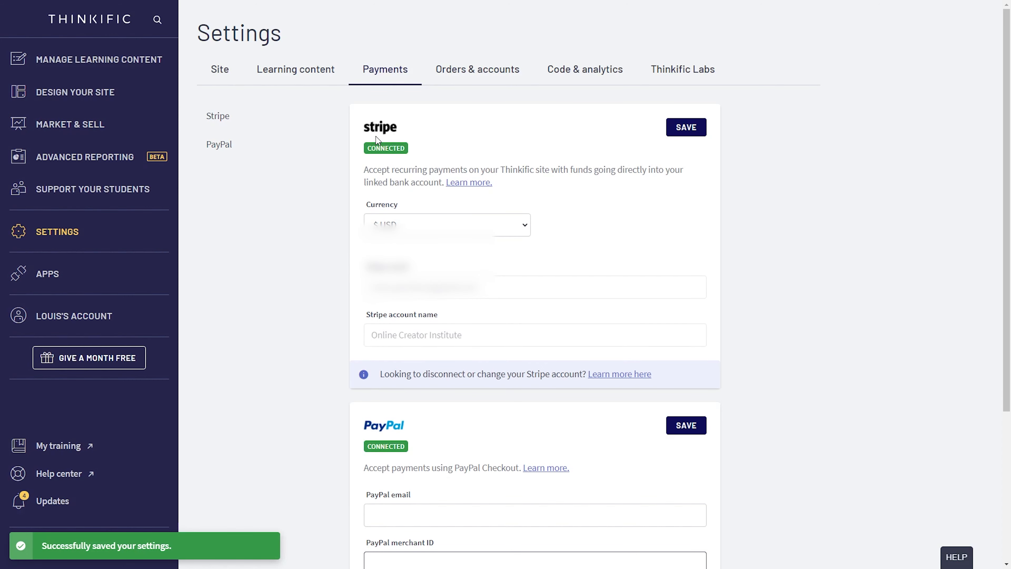
{"action": "scroll", "coordinate": [336, 463], "scroll_direction": "down", "scroll_amount": 1}
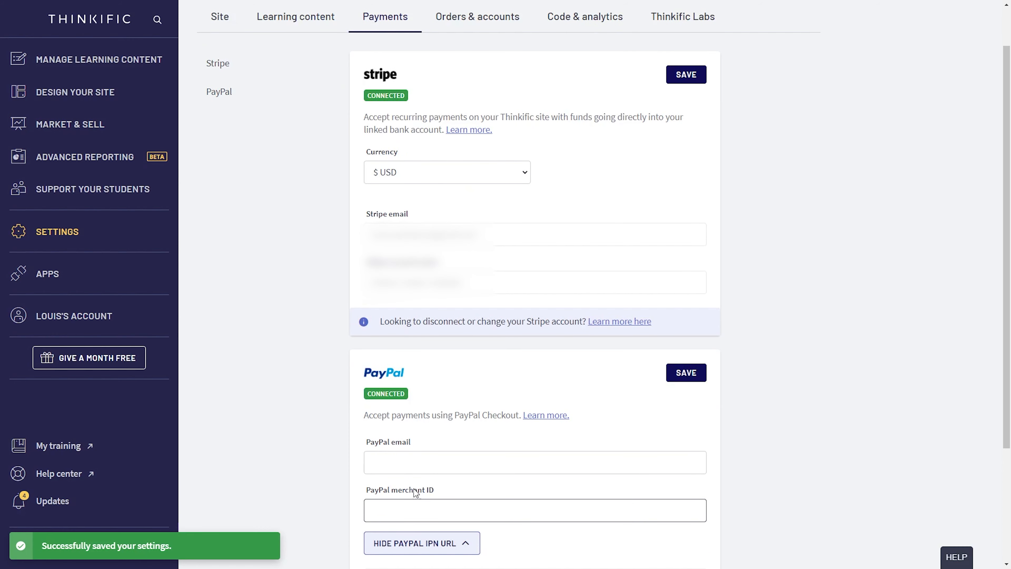
{"action": "scroll", "coordinate": [381, 409], "scroll_direction": "up", "scroll_amount": 1}
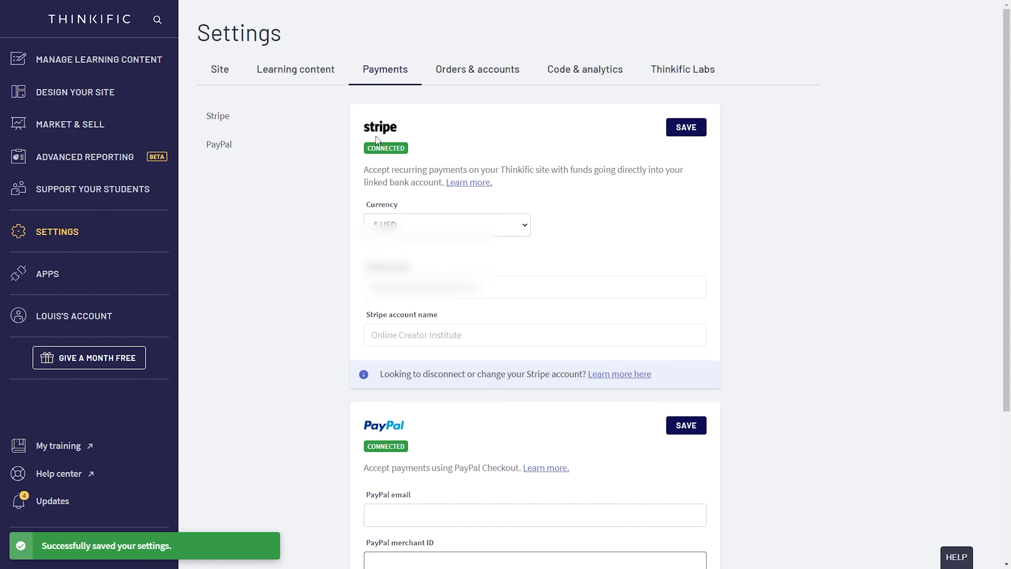
{"action": "scroll", "coordinate": [430, 468], "scroll_direction": "down", "scroll_amount": 1}
{"action": "scroll", "coordinate": [387, 532], "scroll_direction": "up", "scroll_amount": 1}
Review the custom sign up fields, order ID setup and order text snippets in the Orders & accounts settings
{"action": "scroll", "coordinate": [429, 467], "scroll_direction": "down", "scroll_amount": 1}
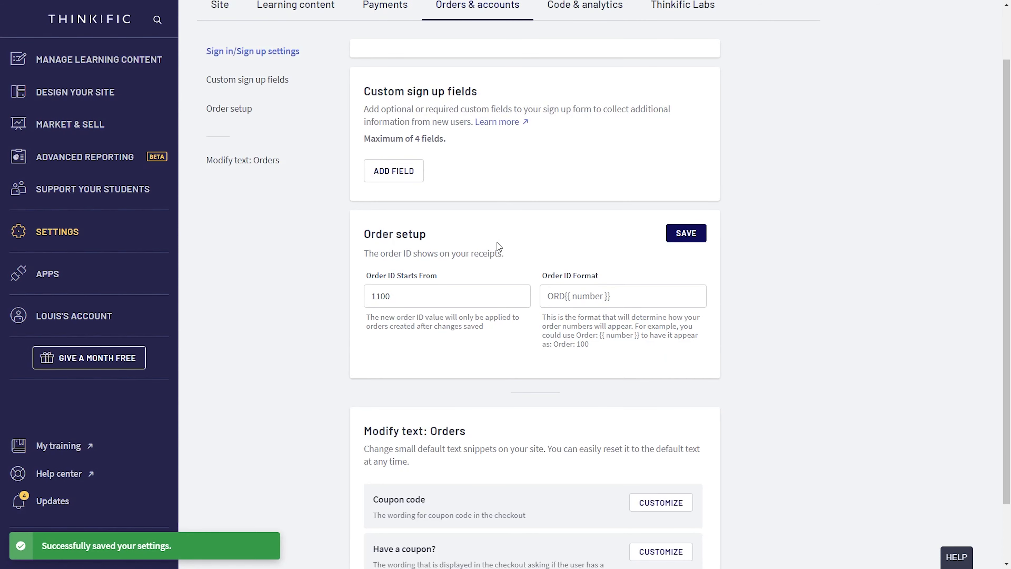
{"action": "scroll", "coordinate": [499, 243], "scroll_direction": "up", "scroll_amount": 2}
{"action": "scroll", "coordinate": [499, 247], "scroll_direction": "down", "scroll_amount": 3}
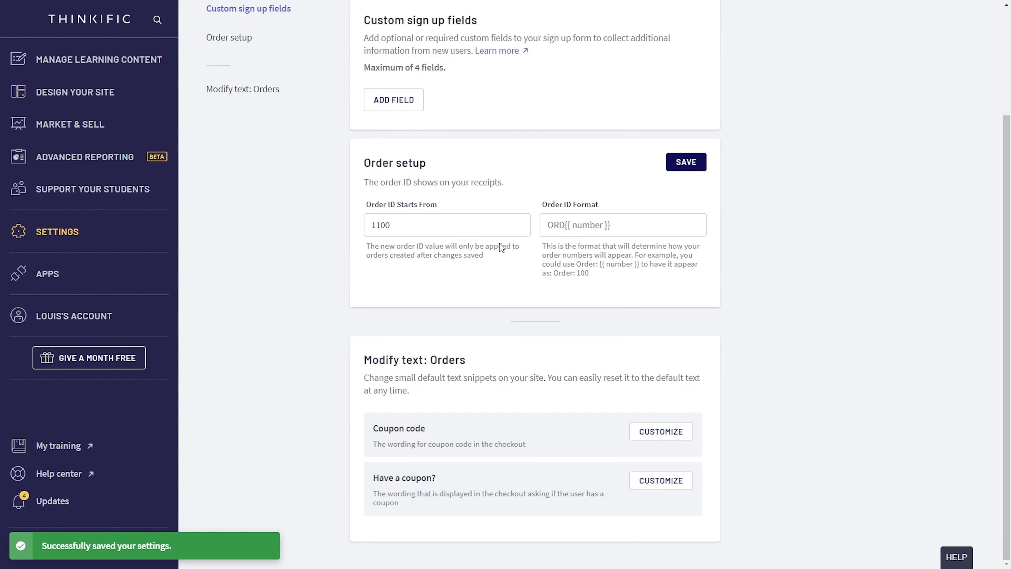
{"action": "scroll", "coordinate": [497, 244], "scroll_direction": "up", "scroll_amount": 3}
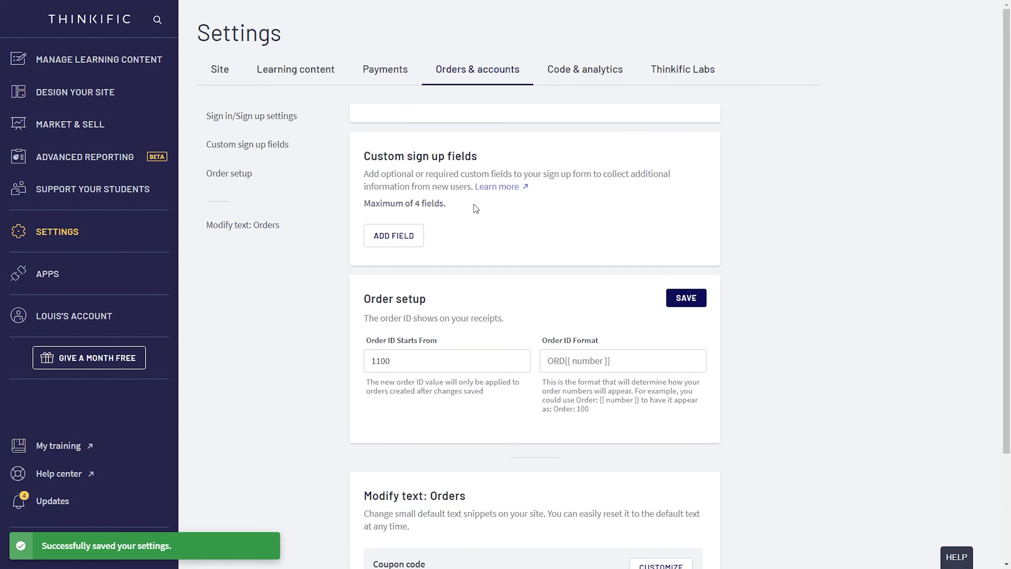
Look through the tracking code sections in the Code & analytics settings and the Social Selling feature in Thinkific Labs
{"action": "left_click", "coordinate": [593, 73]}
{"action": "scroll", "coordinate": [469, 297], "scroll_direction": "down", "scroll_amount": 3}
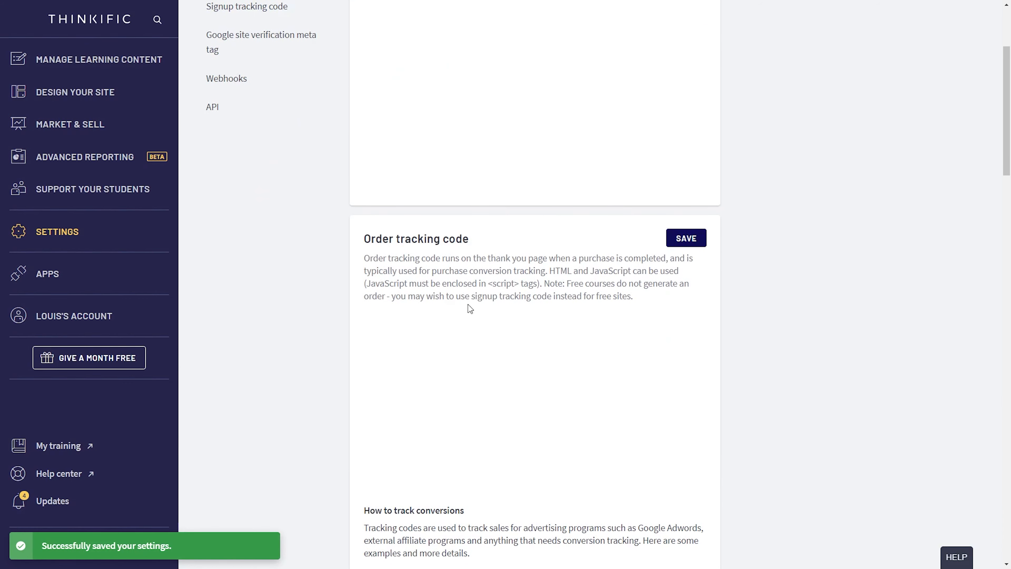
{"action": "scroll", "coordinate": [470, 309], "scroll_direction": "down", "scroll_amount": 20}
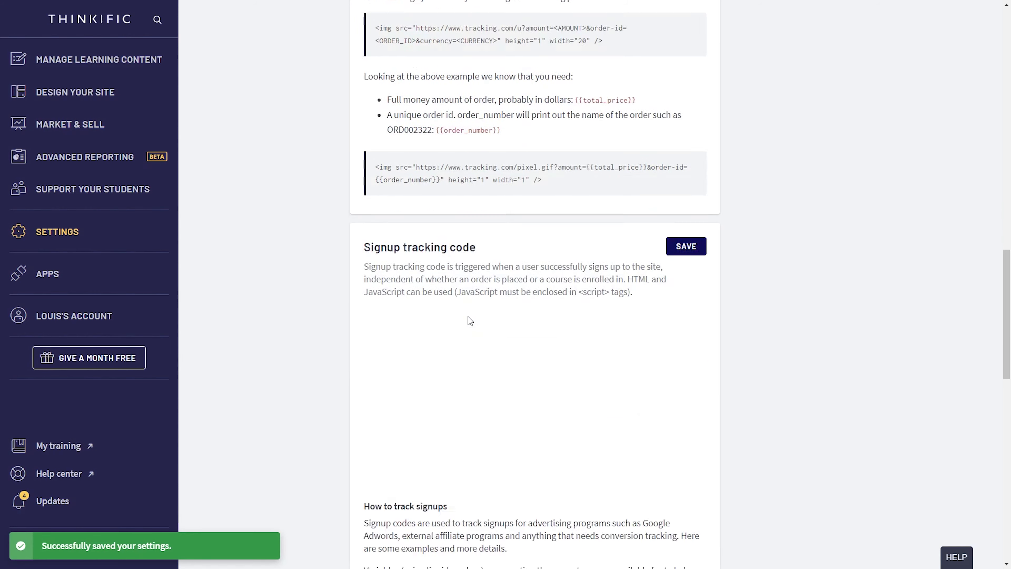
{"action": "scroll", "coordinate": [469, 321], "scroll_direction": "down", "scroll_amount": 12}
{"action": "scroll", "coordinate": [566, 339], "scroll_direction": "up", "scroll_amount": 1}
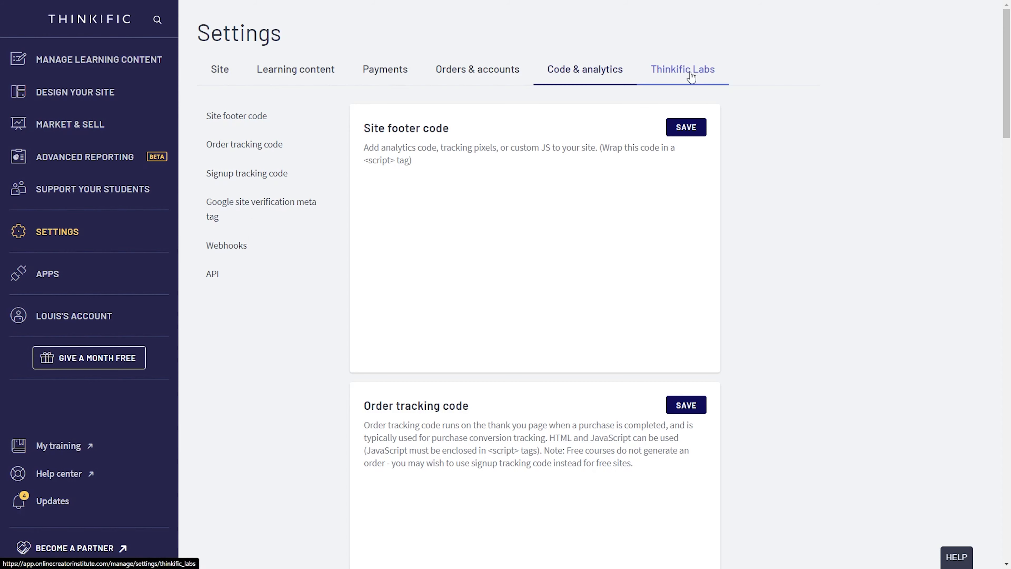
{"action": "left_click", "coordinate": [710, 86]}
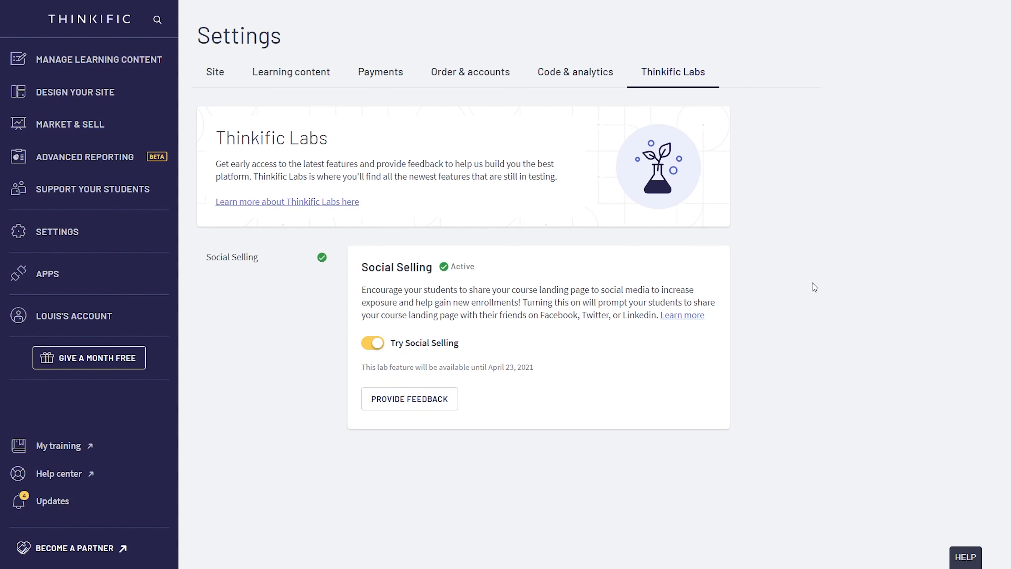
Open the Apps page and review the installed apps, including Mailchimp
{"action": "left_click", "coordinate": [47, 274]}
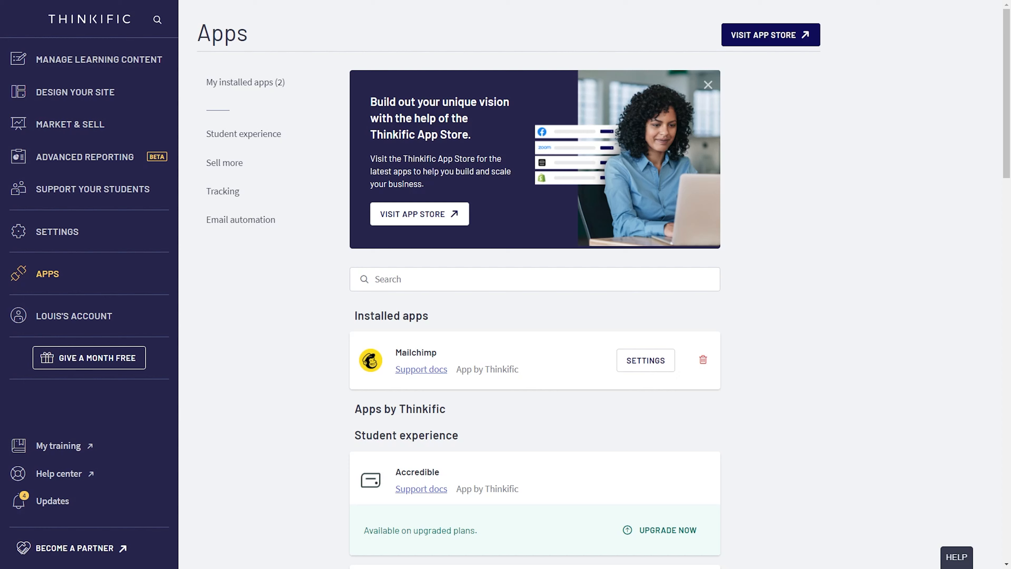
{"action": "double_click", "coordinate": [407, 354]}
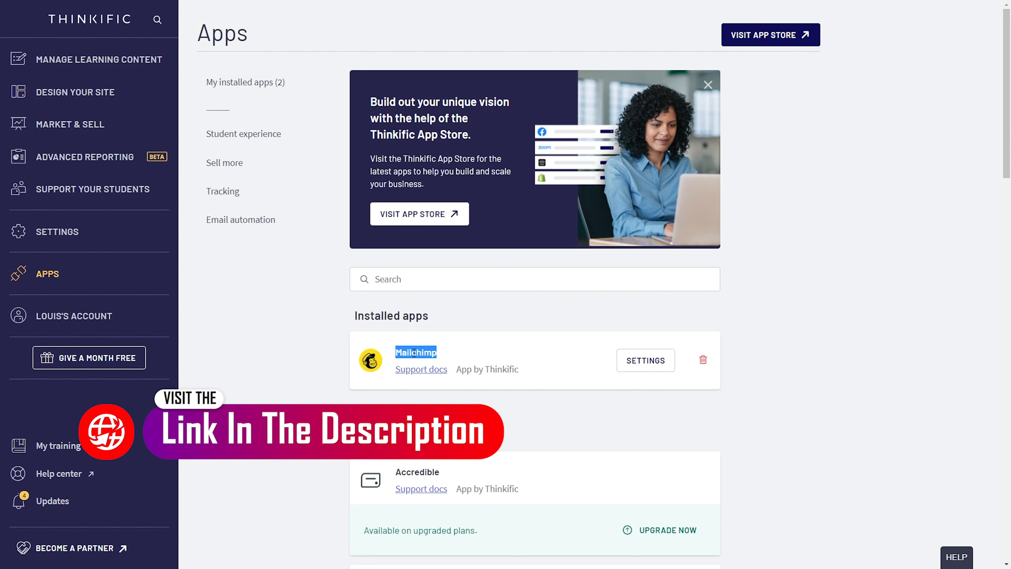
{"action": "left_click", "coordinate": [252, 82]}
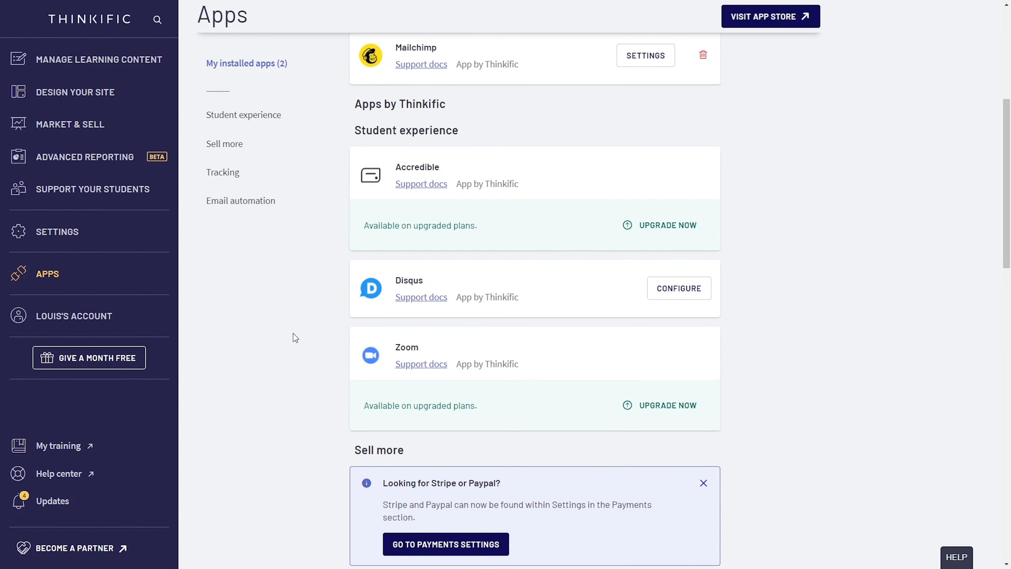
Browse the tracking and email automation apps, including Facebook Pixel, Google Analytics and ConvertKit, and return to the installed Mailchimp app
{"action": "scroll", "coordinate": [327, 320], "scroll_direction": "down", "scroll_amount": 10}
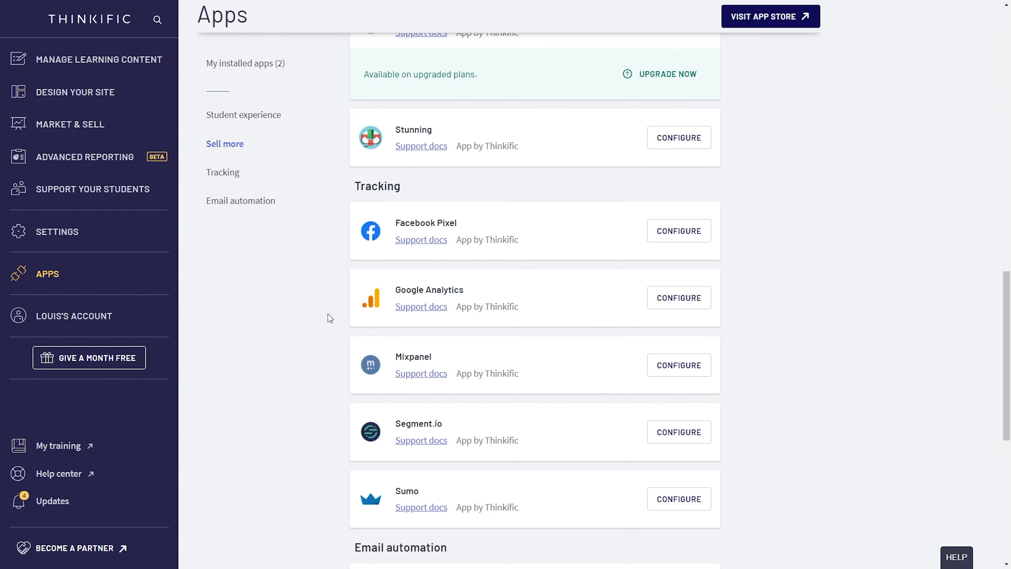
{"action": "double_click", "coordinate": [415, 223]}
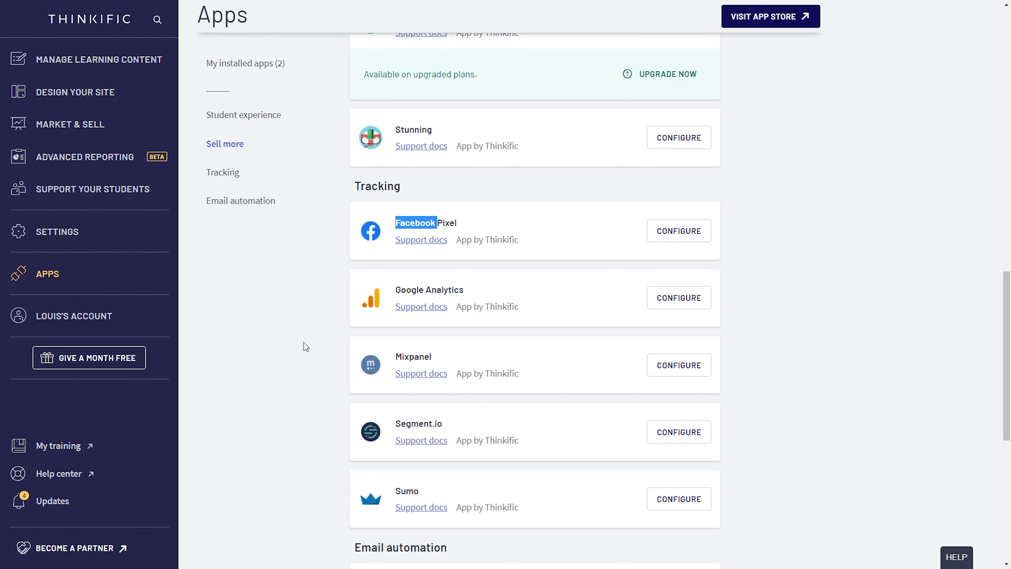
{"action": "triple_click", "coordinate": [423, 289]}
{"action": "scroll", "coordinate": [416, 416], "scroll_direction": "down", "scroll_amount": 6}
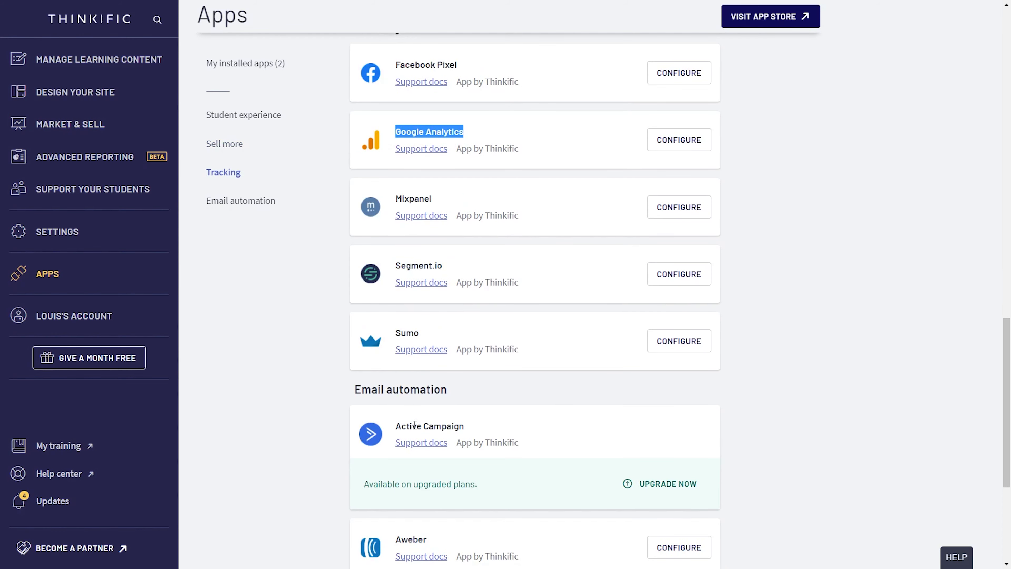
{"action": "scroll", "coordinate": [414, 415], "scroll_direction": "down", "scroll_amount": 1}
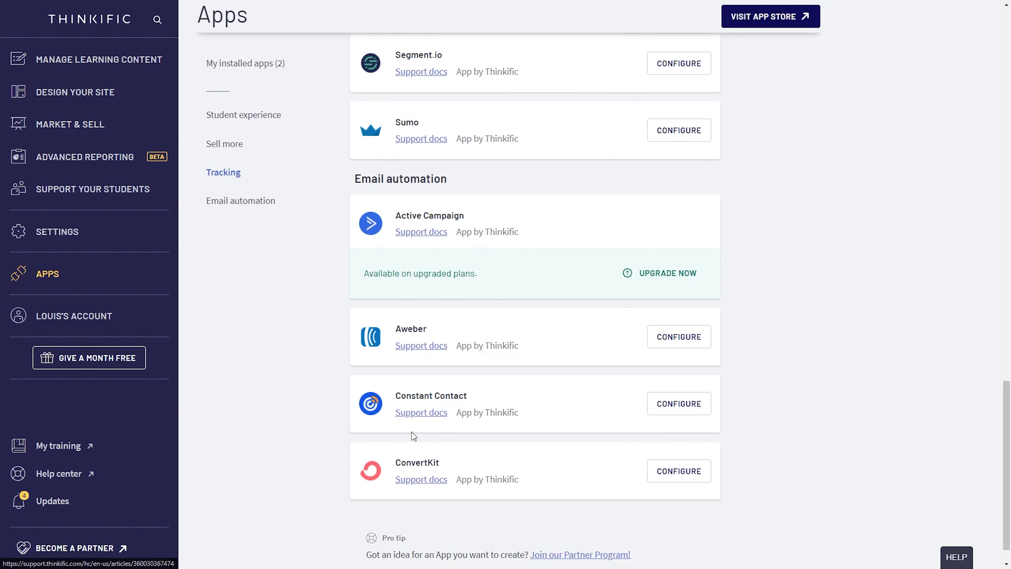
{"action": "triple_click", "coordinate": [415, 462]}
{"action": "scroll", "coordinate": [414, 447], "scroll_direction": "down", "scroll_amount": 1}
{"action": "scroll", "coordinate": [415, 447], "scroll_direction": "up", "scroll_amount": 20}
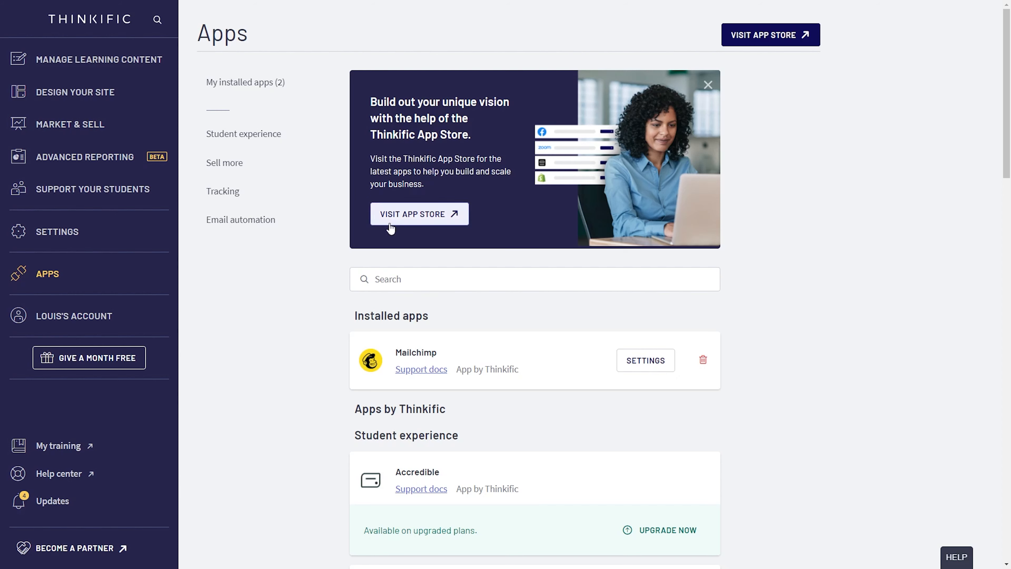
{"action": "double_click", "coordinate": [408, 353]}
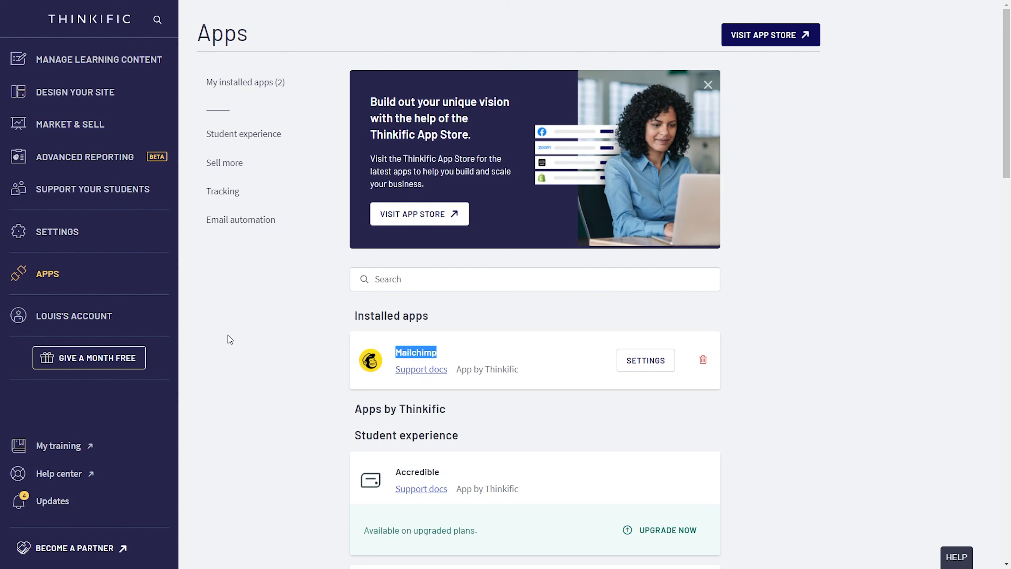
Expand the account and site design options in the navigation and look over the training, help center and updates entries
{"action": "left_click", "coordinate": [91, 318]}
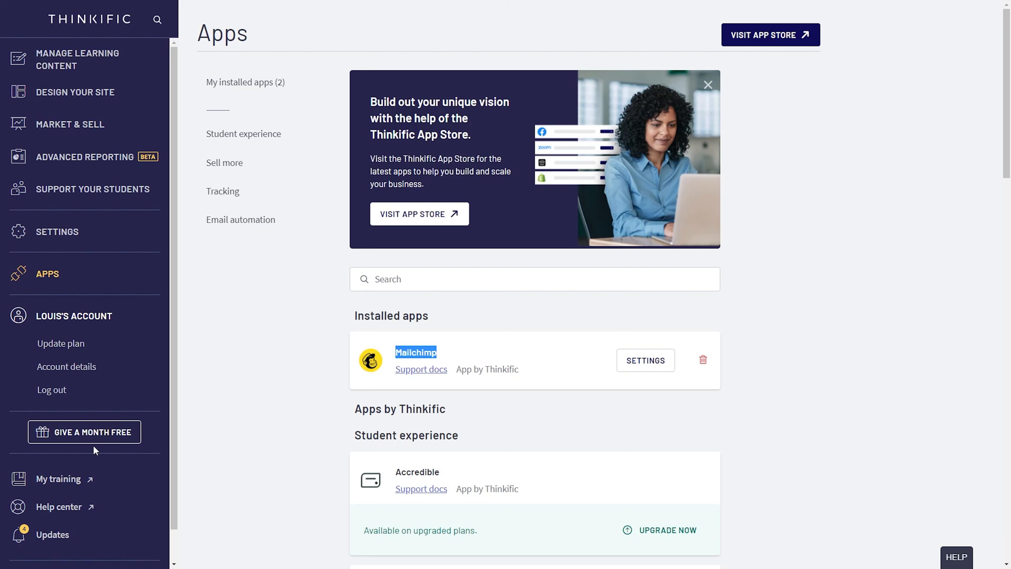
{"action": "left_click", "coordinate": [71, 98]}
{"action": "scroll", "coordinate": [79, 426], "scroll_direction": "down", "scroll_amount": 3}
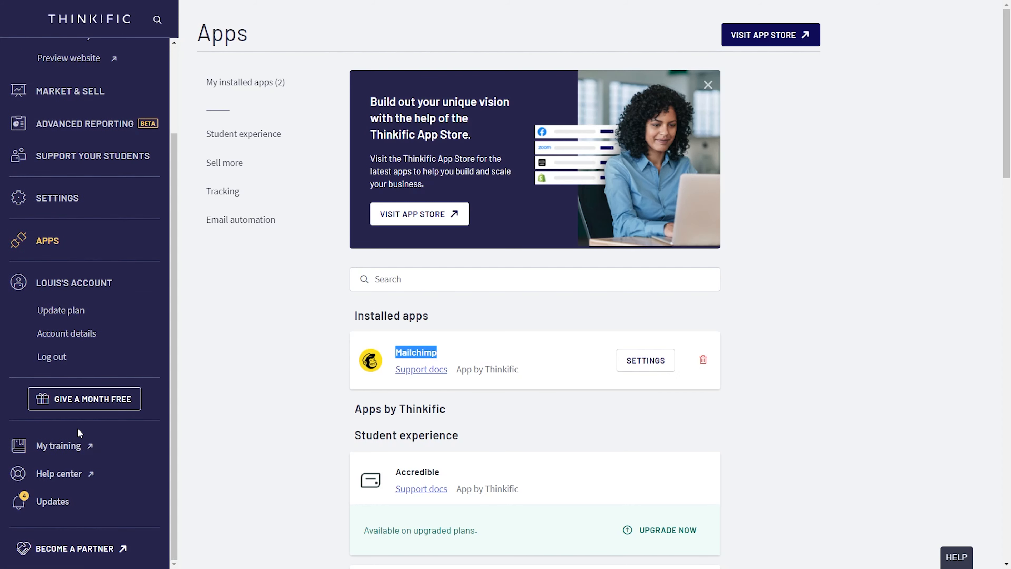
{"action": "scroll", "coordinate": [64, 458], "scroll_direction": "up", "scroll_amount": 1}
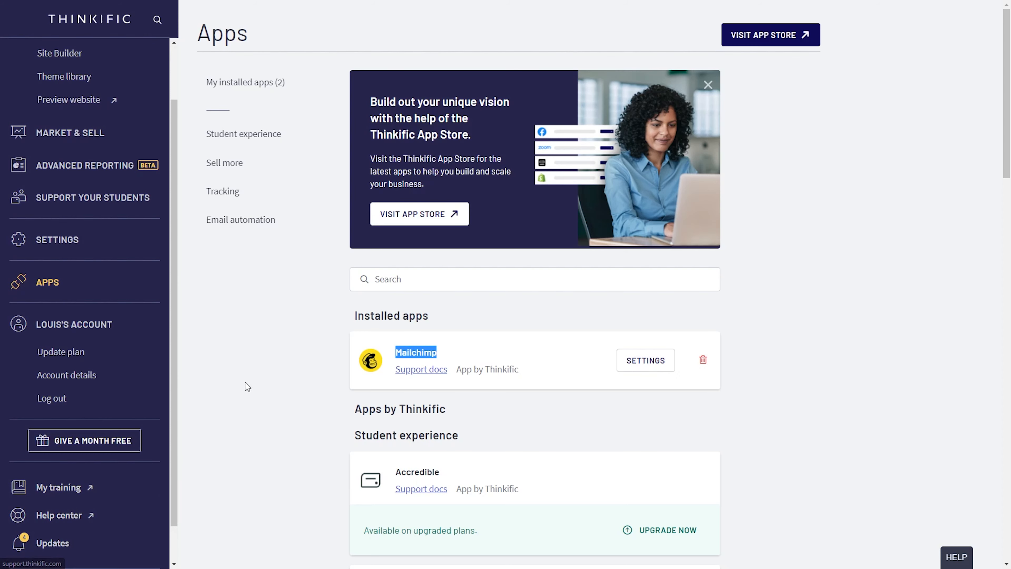
{"action": "left_click", "coordinate": [178, 341]}
{"action": "left_click_drag", "start_coordinate": [179, 341], "coordinate": [163, 205]}
{"action": "left_click", "coordinate": [189, 304]}
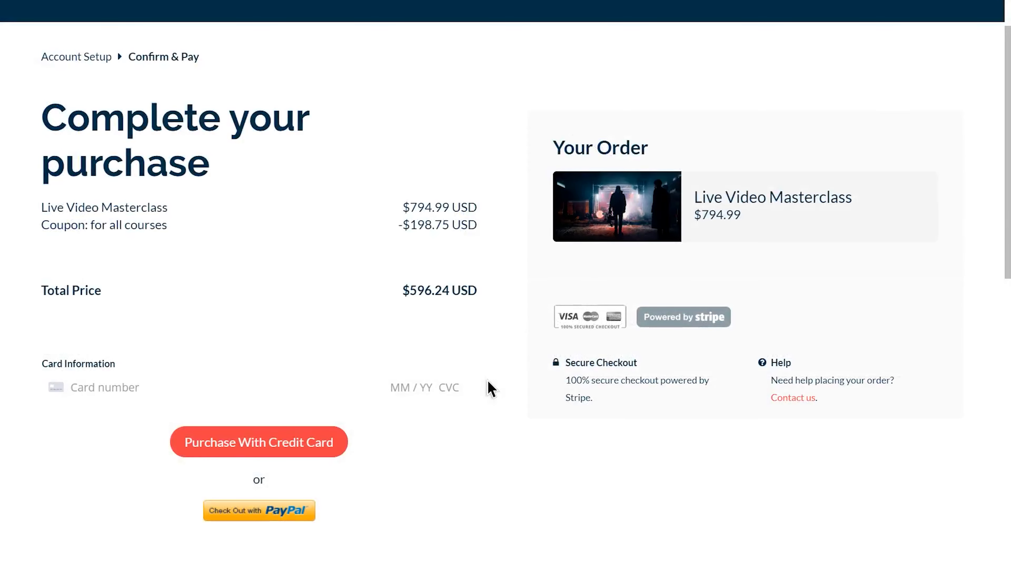
Enter the card number, expiry date and security code, and purchase the Live Video Masterclass by credit card
{"action": "left_click", "coordinate": [297, 386]}
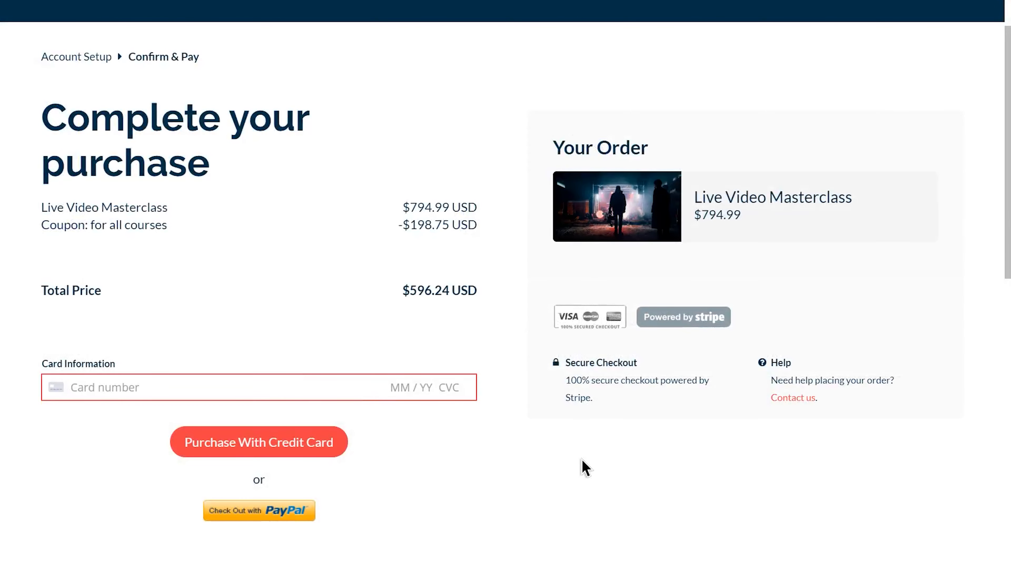
{"action": "type", "text": "42424242424242420424242"}
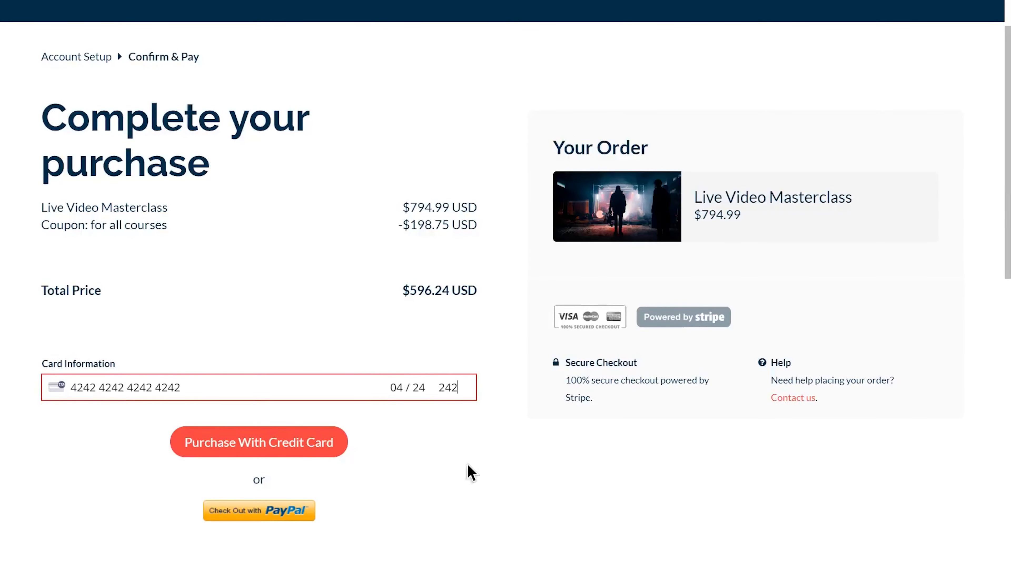
{"action": "left_click", "coordinate": [292, 451]}
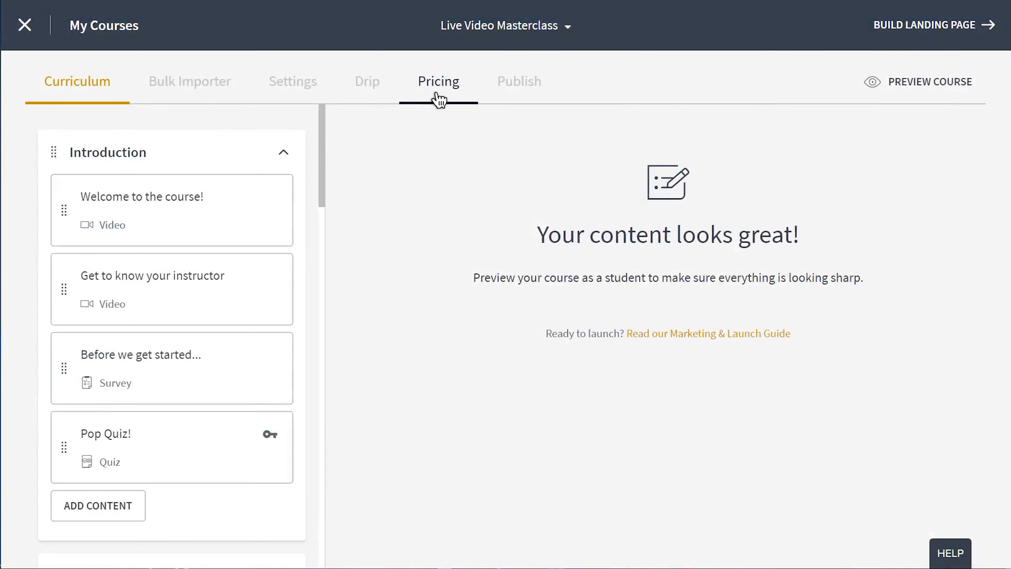
Compare the One-time payment, Subscription / Membership and Monthly payment plan options in the Live Video Masterclass primary pricing
{"action": "left_click", "coordinate": [439, 98]}
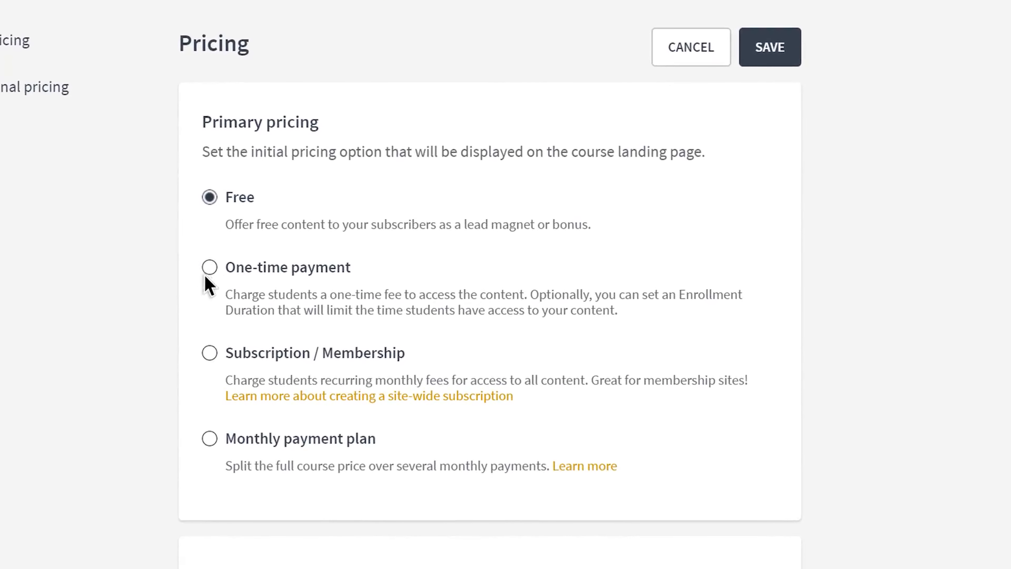
{"action": "left_click", "coordinate": [207, 274]}
{"action": "scroll", "coordinate": [176, 335], "scroll_direction": "down", "scroll_amount": 3}
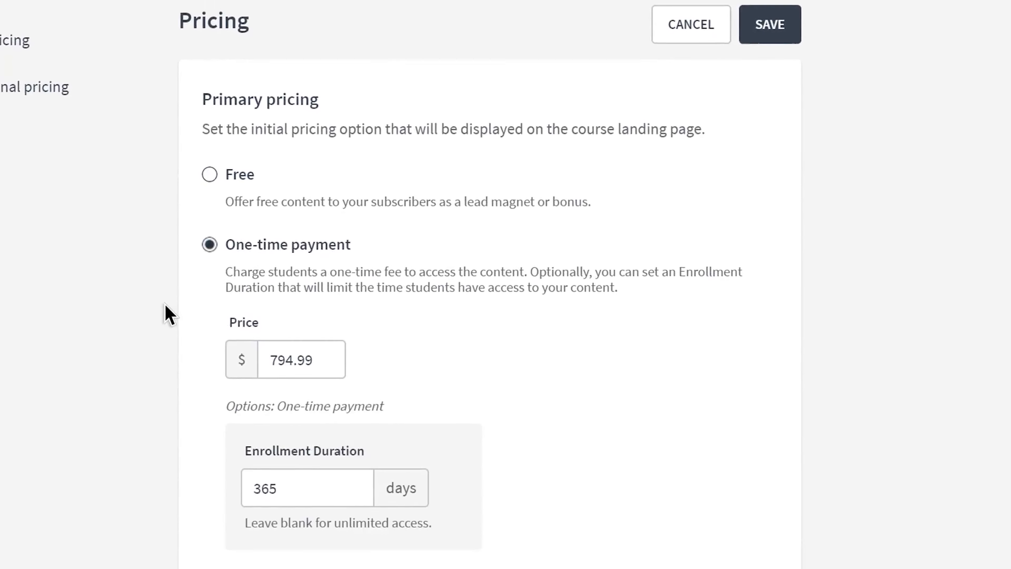
{"action": "key", "text": "Down"}
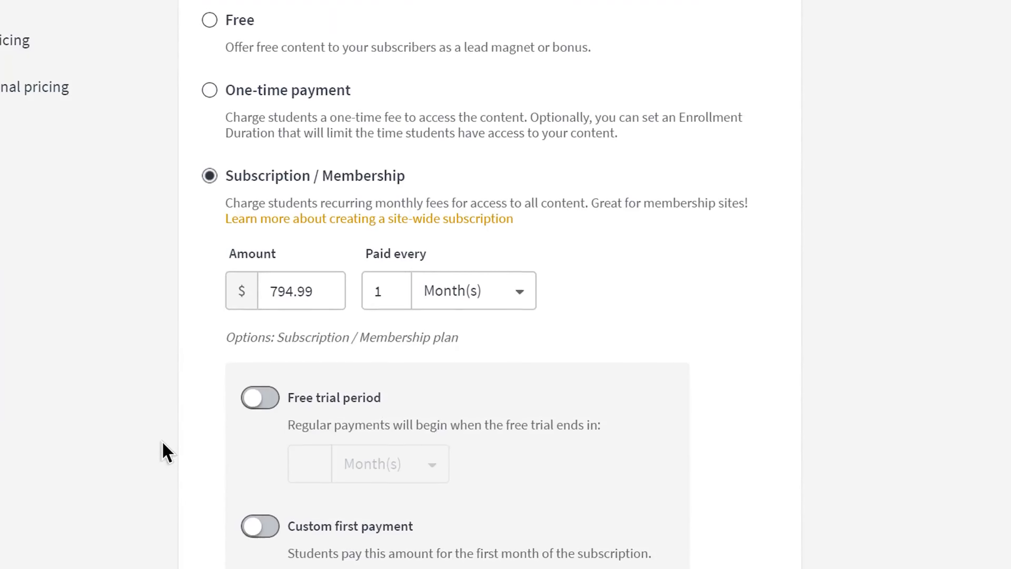
{"action": "scroll", "coordinate": [163, 449], "scroll_direction": "down", "scroll_amount": 3}
{"action": "key", "text": "Down"}
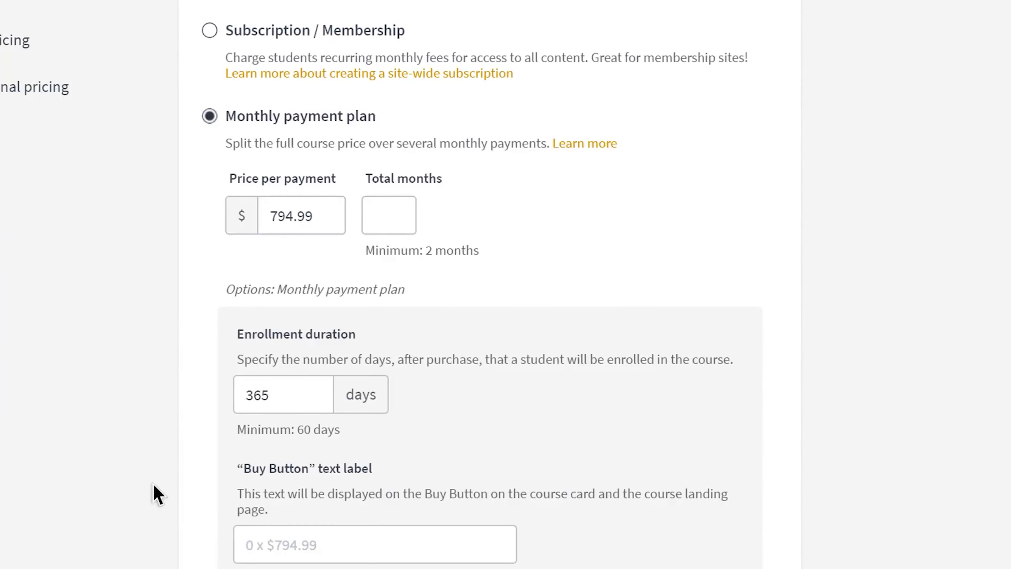
{"action": "scroll", "coordinate": [153, 492], "scroll_direction": "down", "scroll_amount": 1}
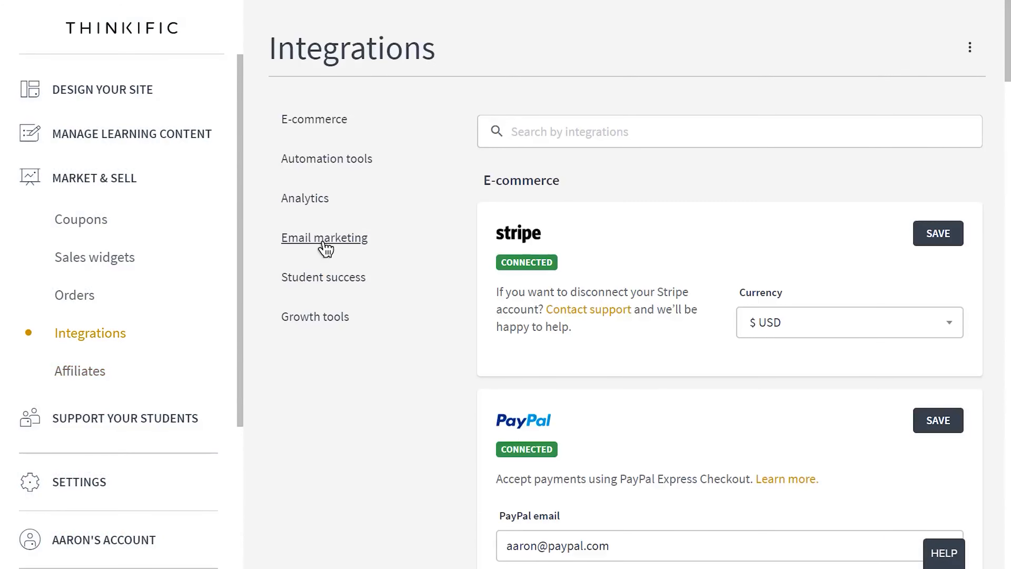
View the email marketing integrations and look through the Live Stream Nation all-access subscription landing page
{"action": "left_click", "coordinate": [326, 242]}
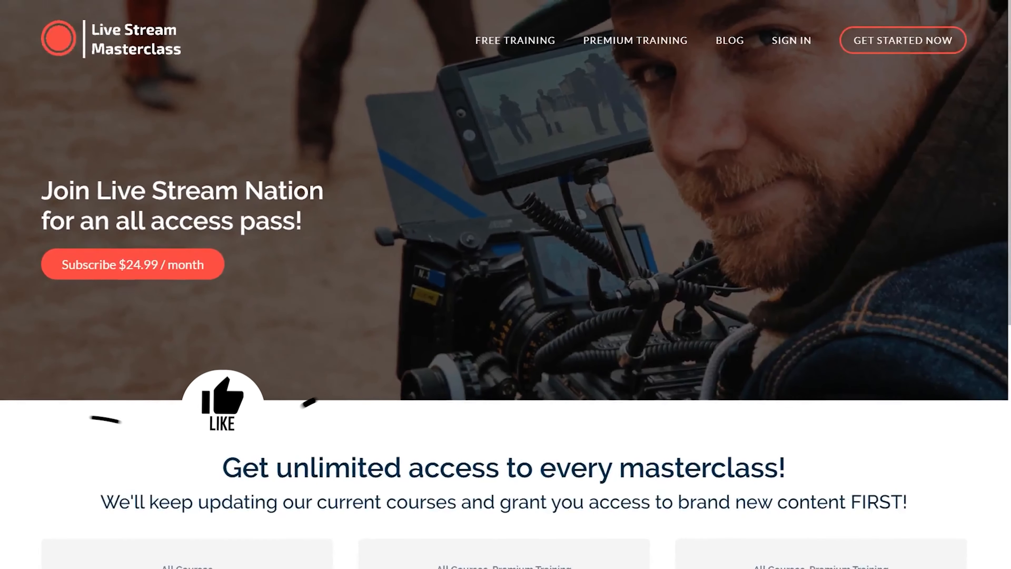
{"action": "scroll", "coordinate": [365, 562], "scroll_direction": "down", "scroll_amount": 2}
{"action": "scroll", "coordinate": [368, 562], "scroll_direction": "down", "scroll_amount": 5}
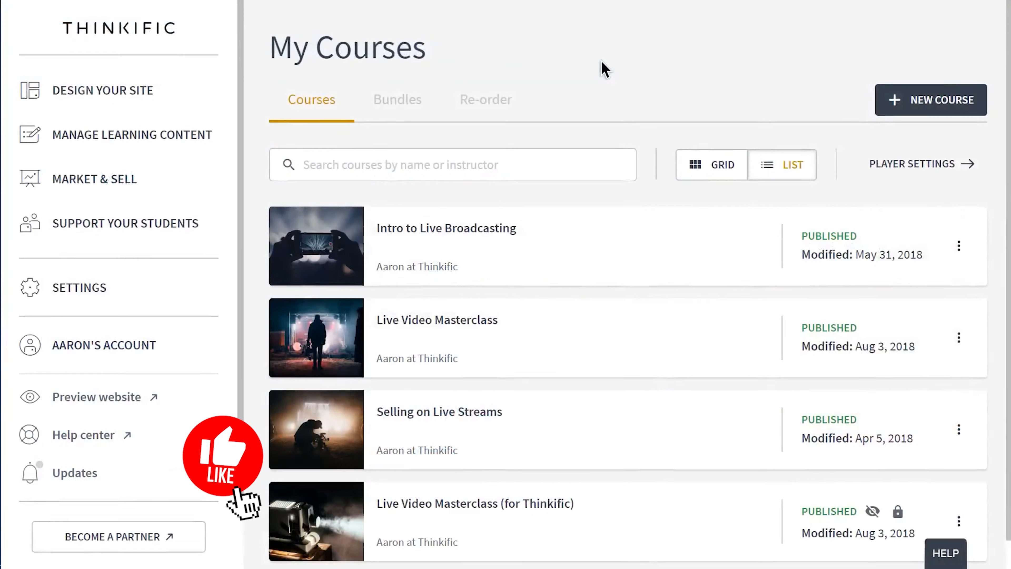
Open the Thinkific Help Center from the course dashboard
{"action": "left_click", "coordinate": [117, 379]}
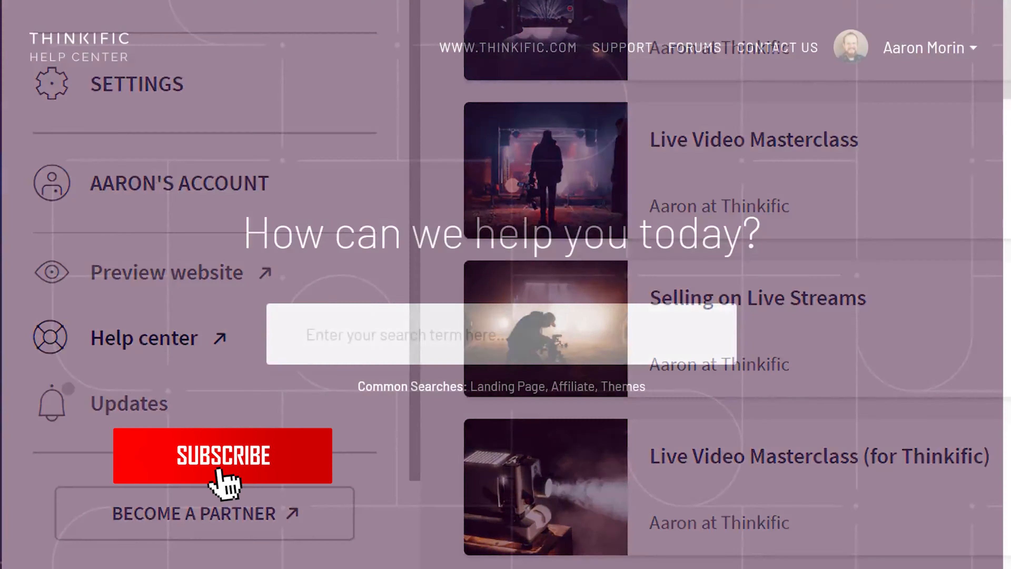